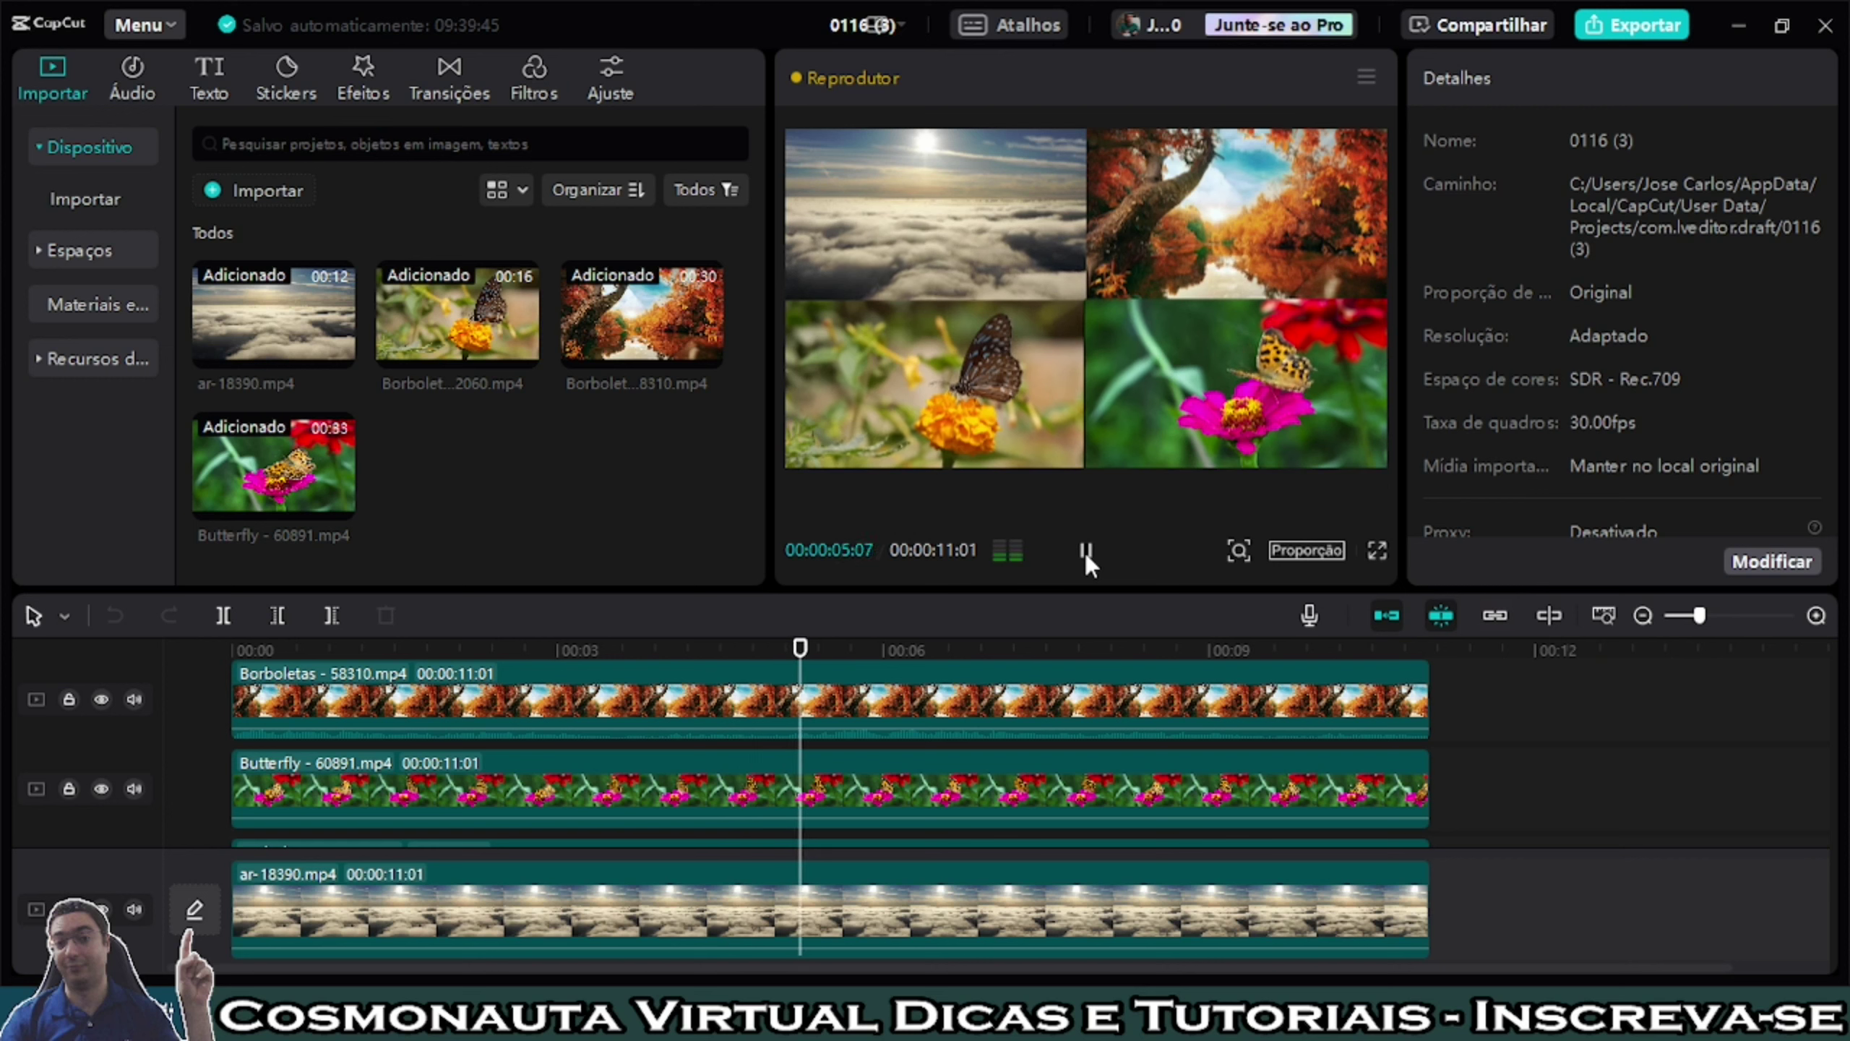
Step: Pause the preview of project 0116 (3) and create a new project
left_click(1085, 551)
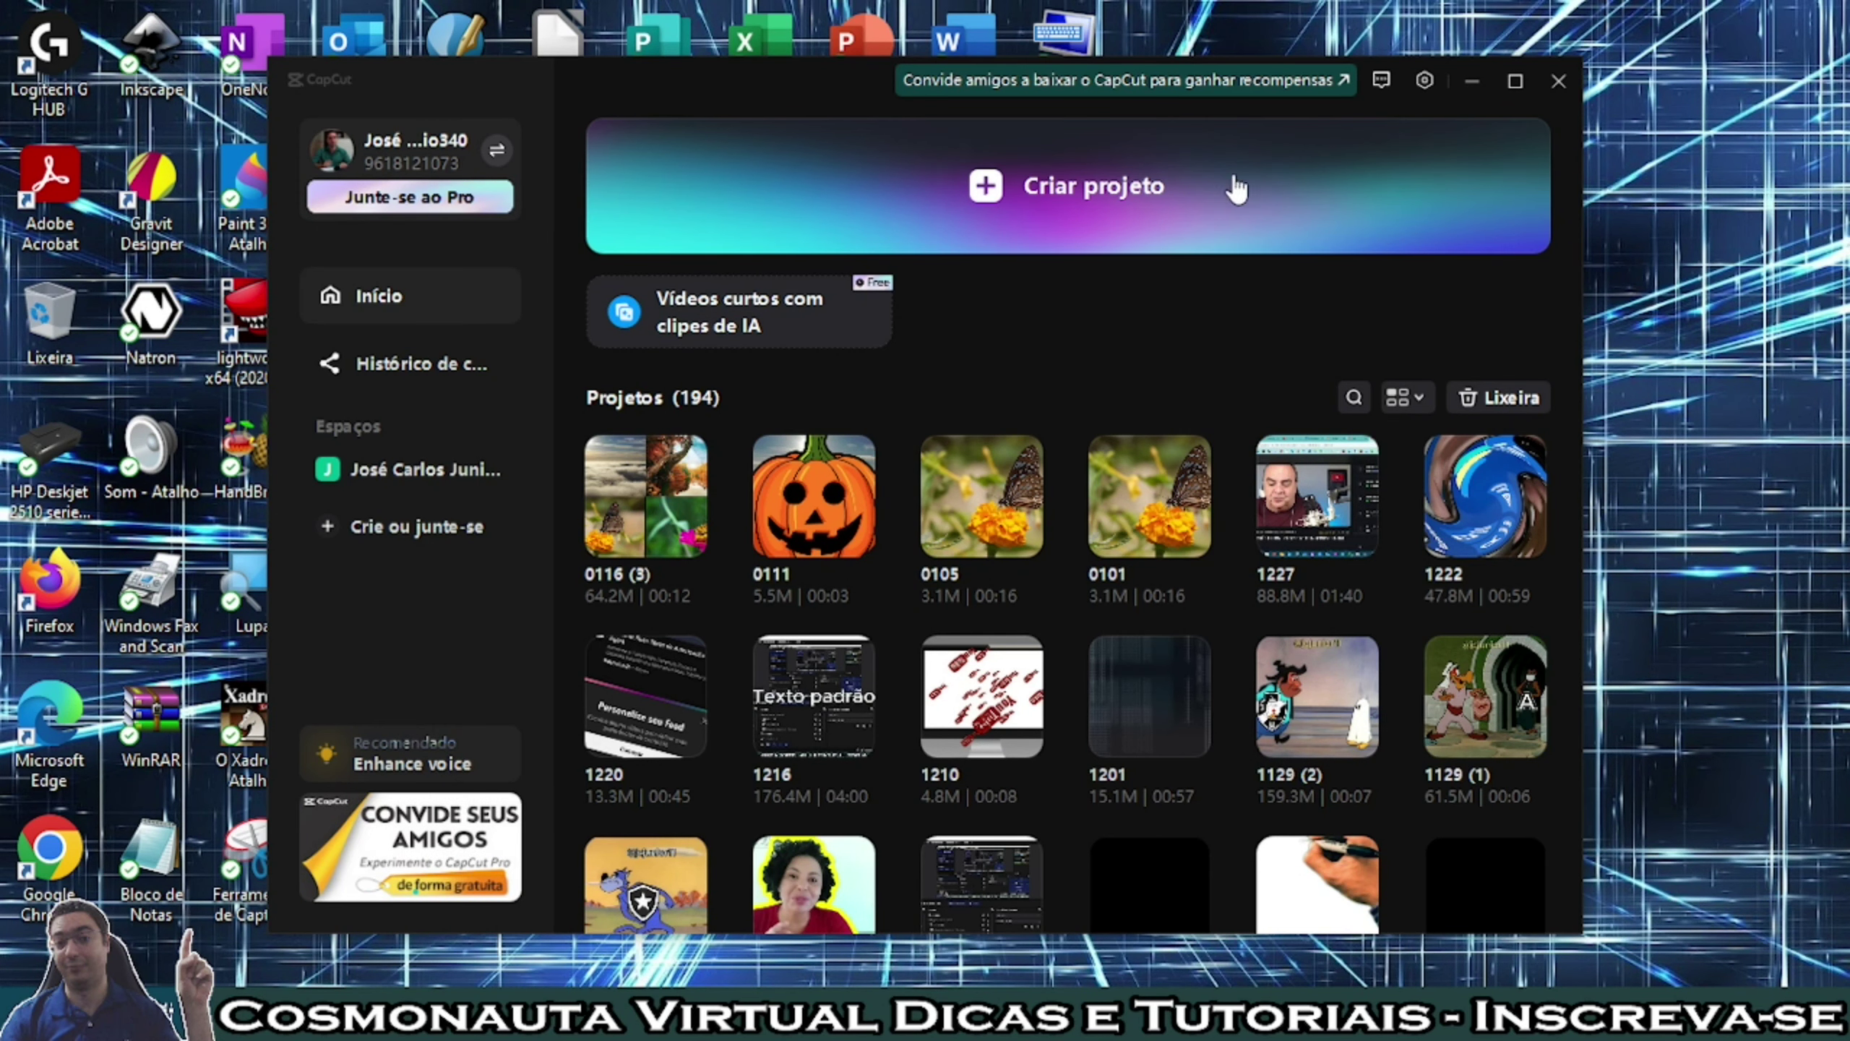
left_click(1097, 198)
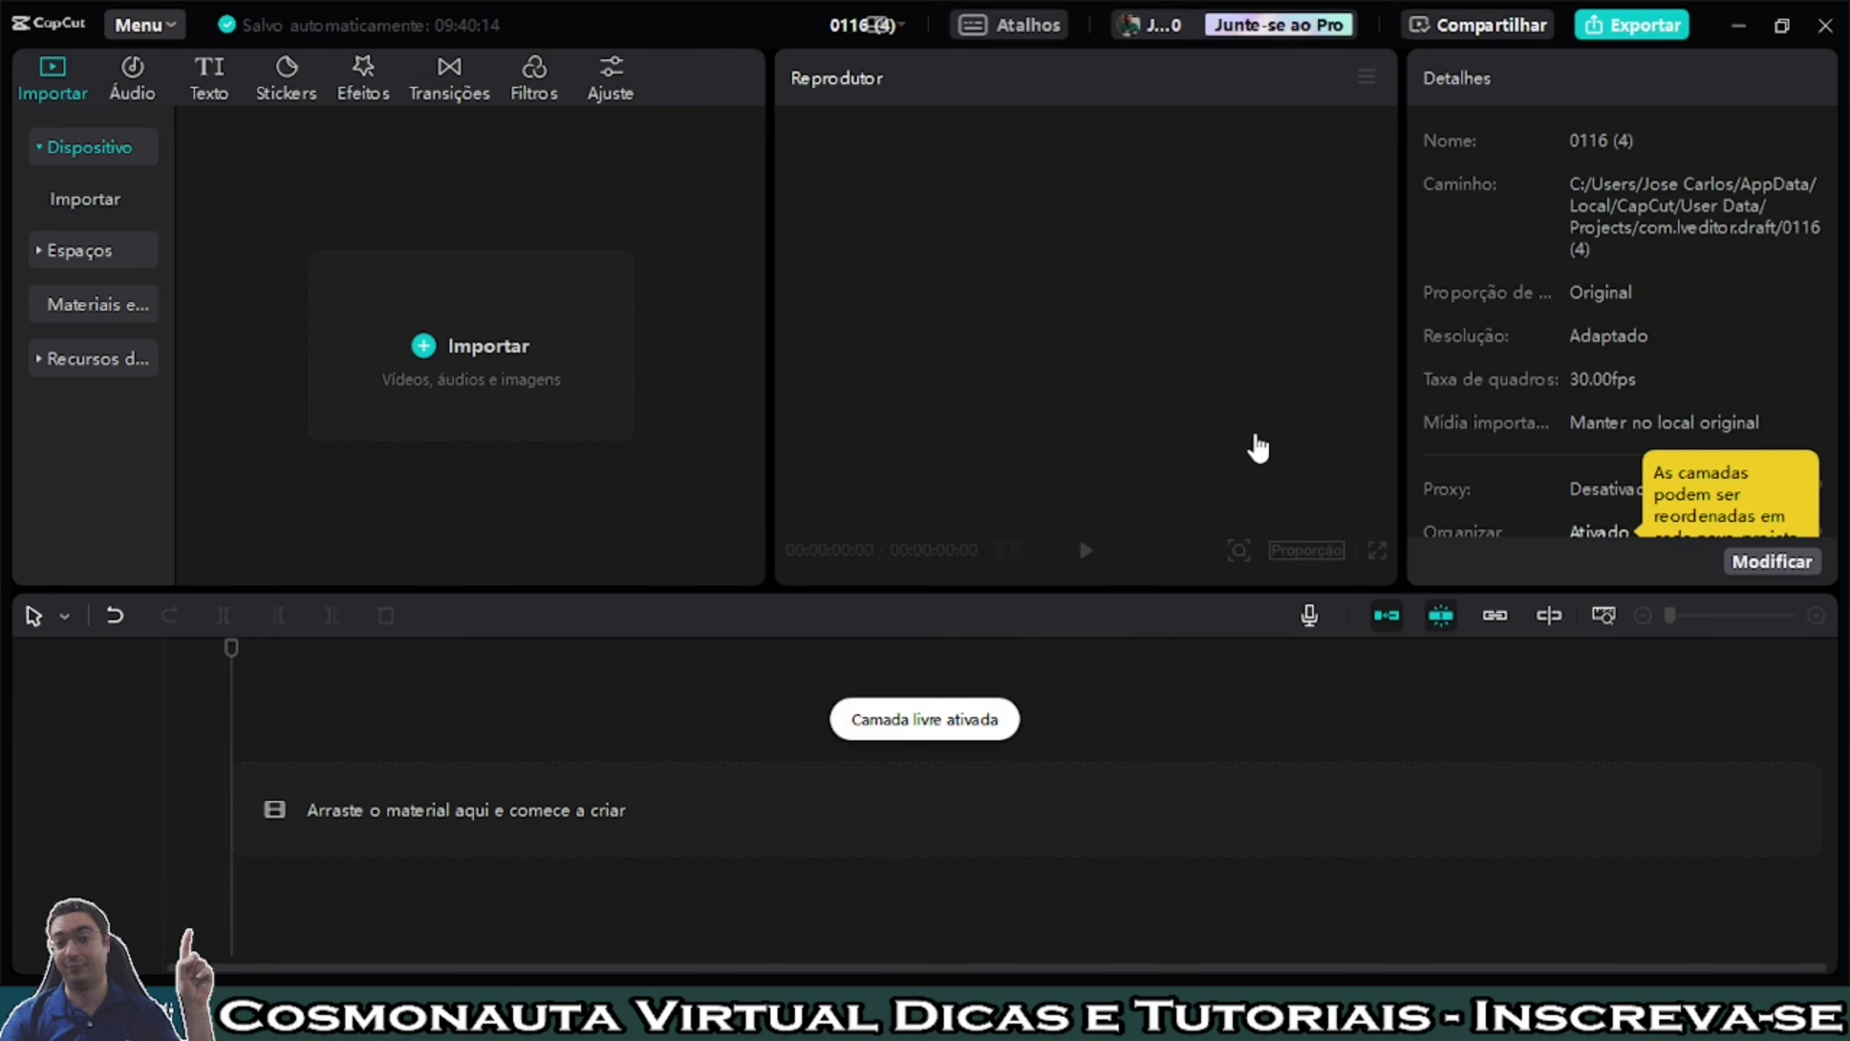
Step: Import ar-18390.mp4, Azul - 1700.mp4, Borboleta - 12060.mp4 and Diving - 1084.mp4 from the Pixabay folder
left_click(508, 367)
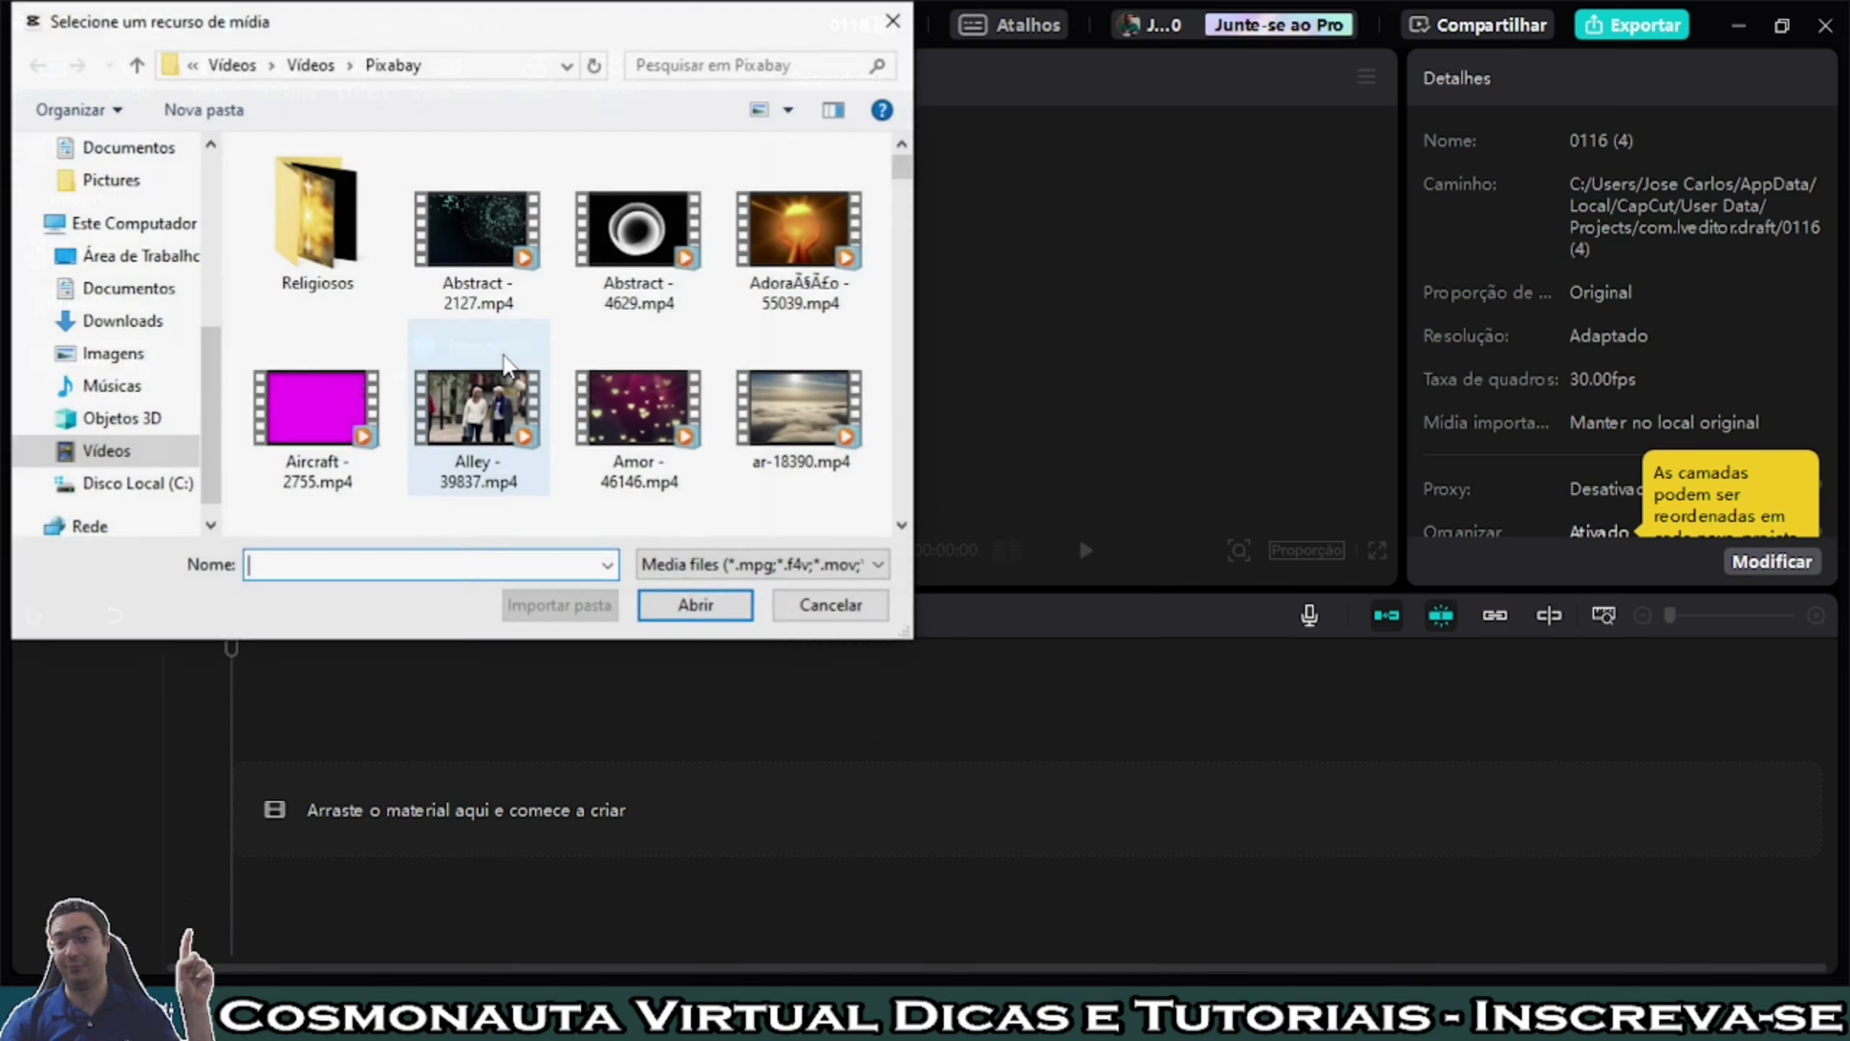
left_click(798, 403)
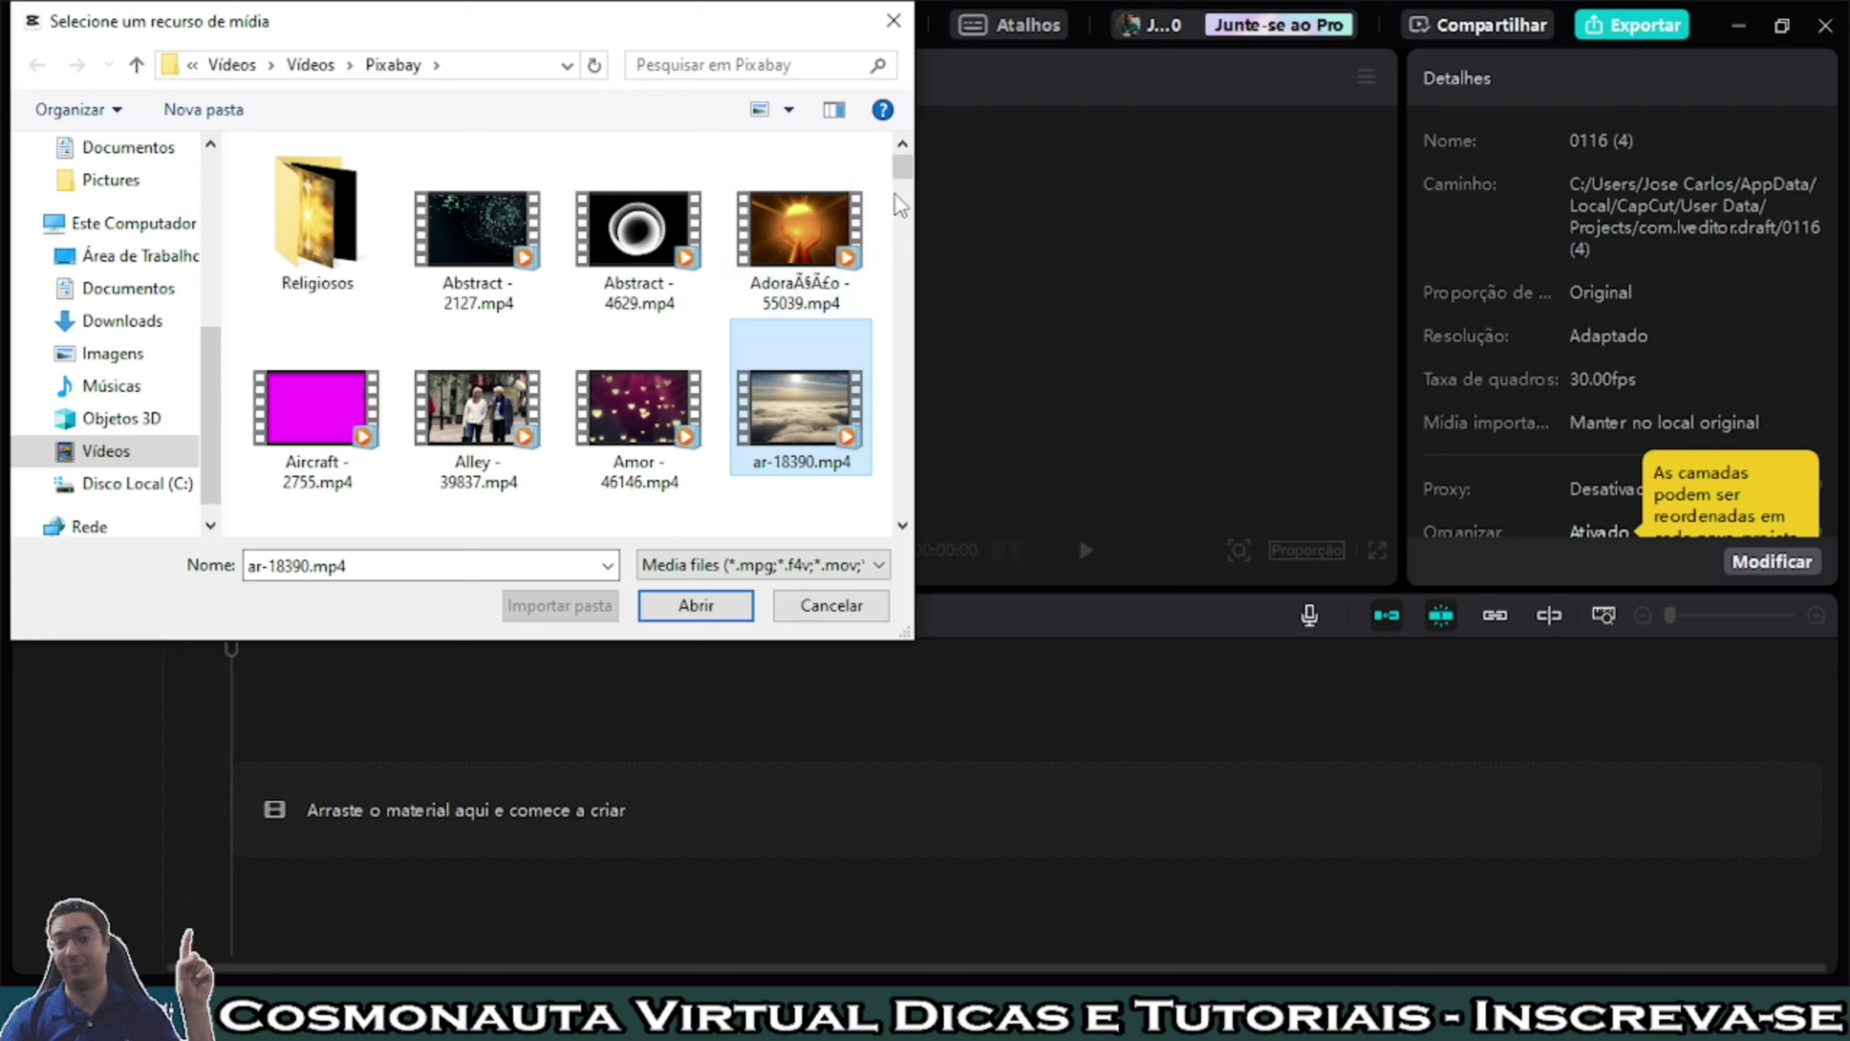
scroll(898, 227, "down", 4)
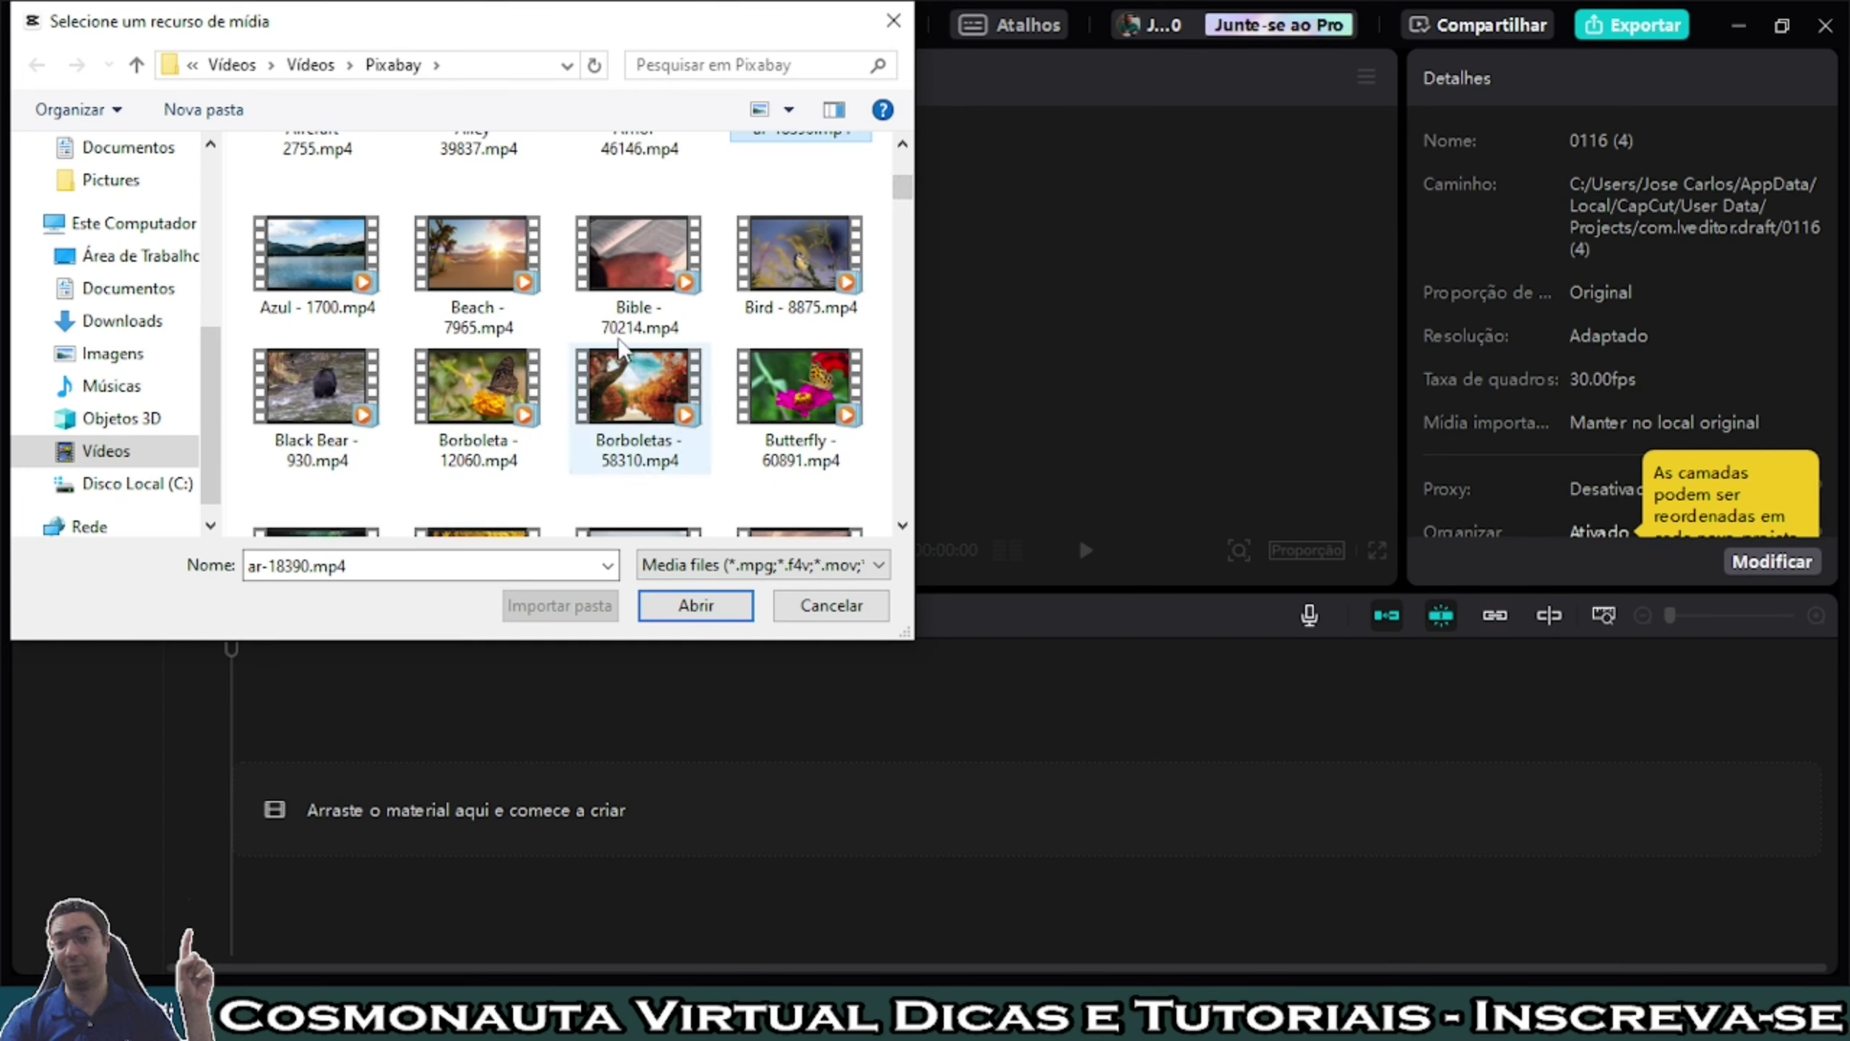
left_click(538, 422, "ctrl")
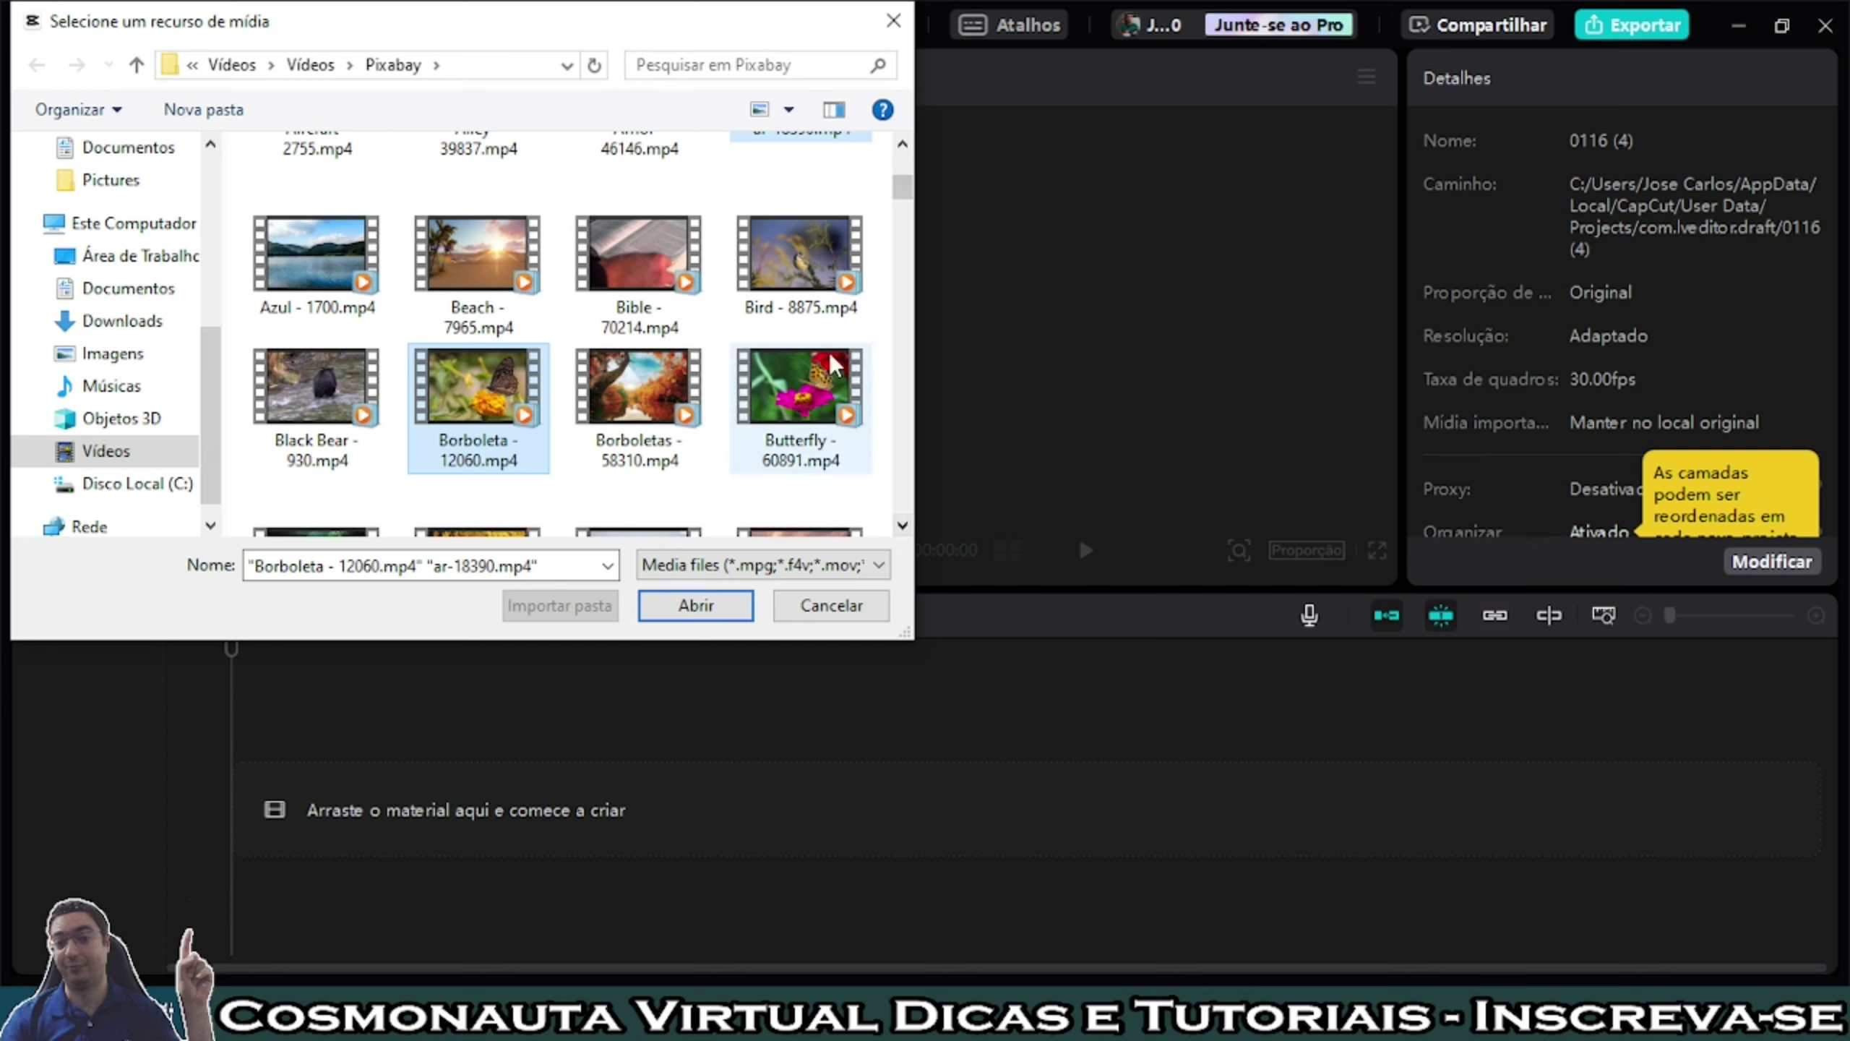
left_click(318, 260, "ctrl")
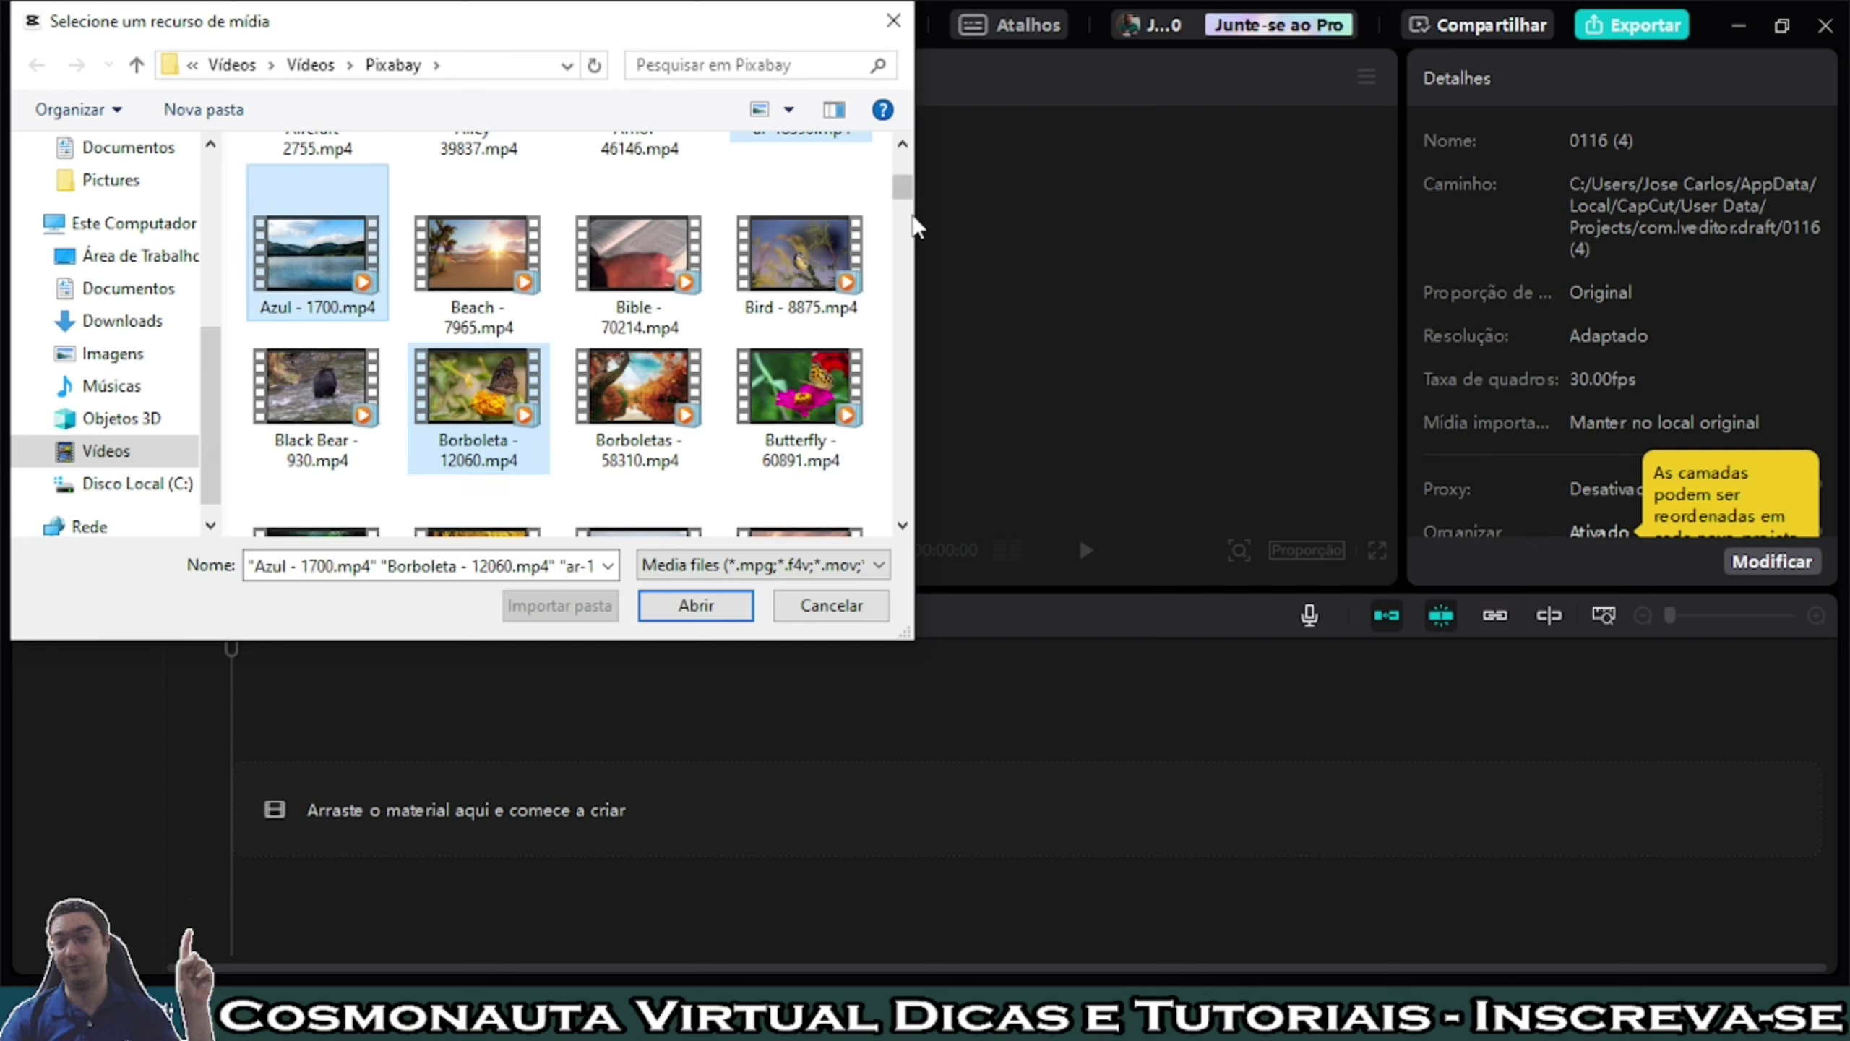
scroll(905, 284, "down", 5)
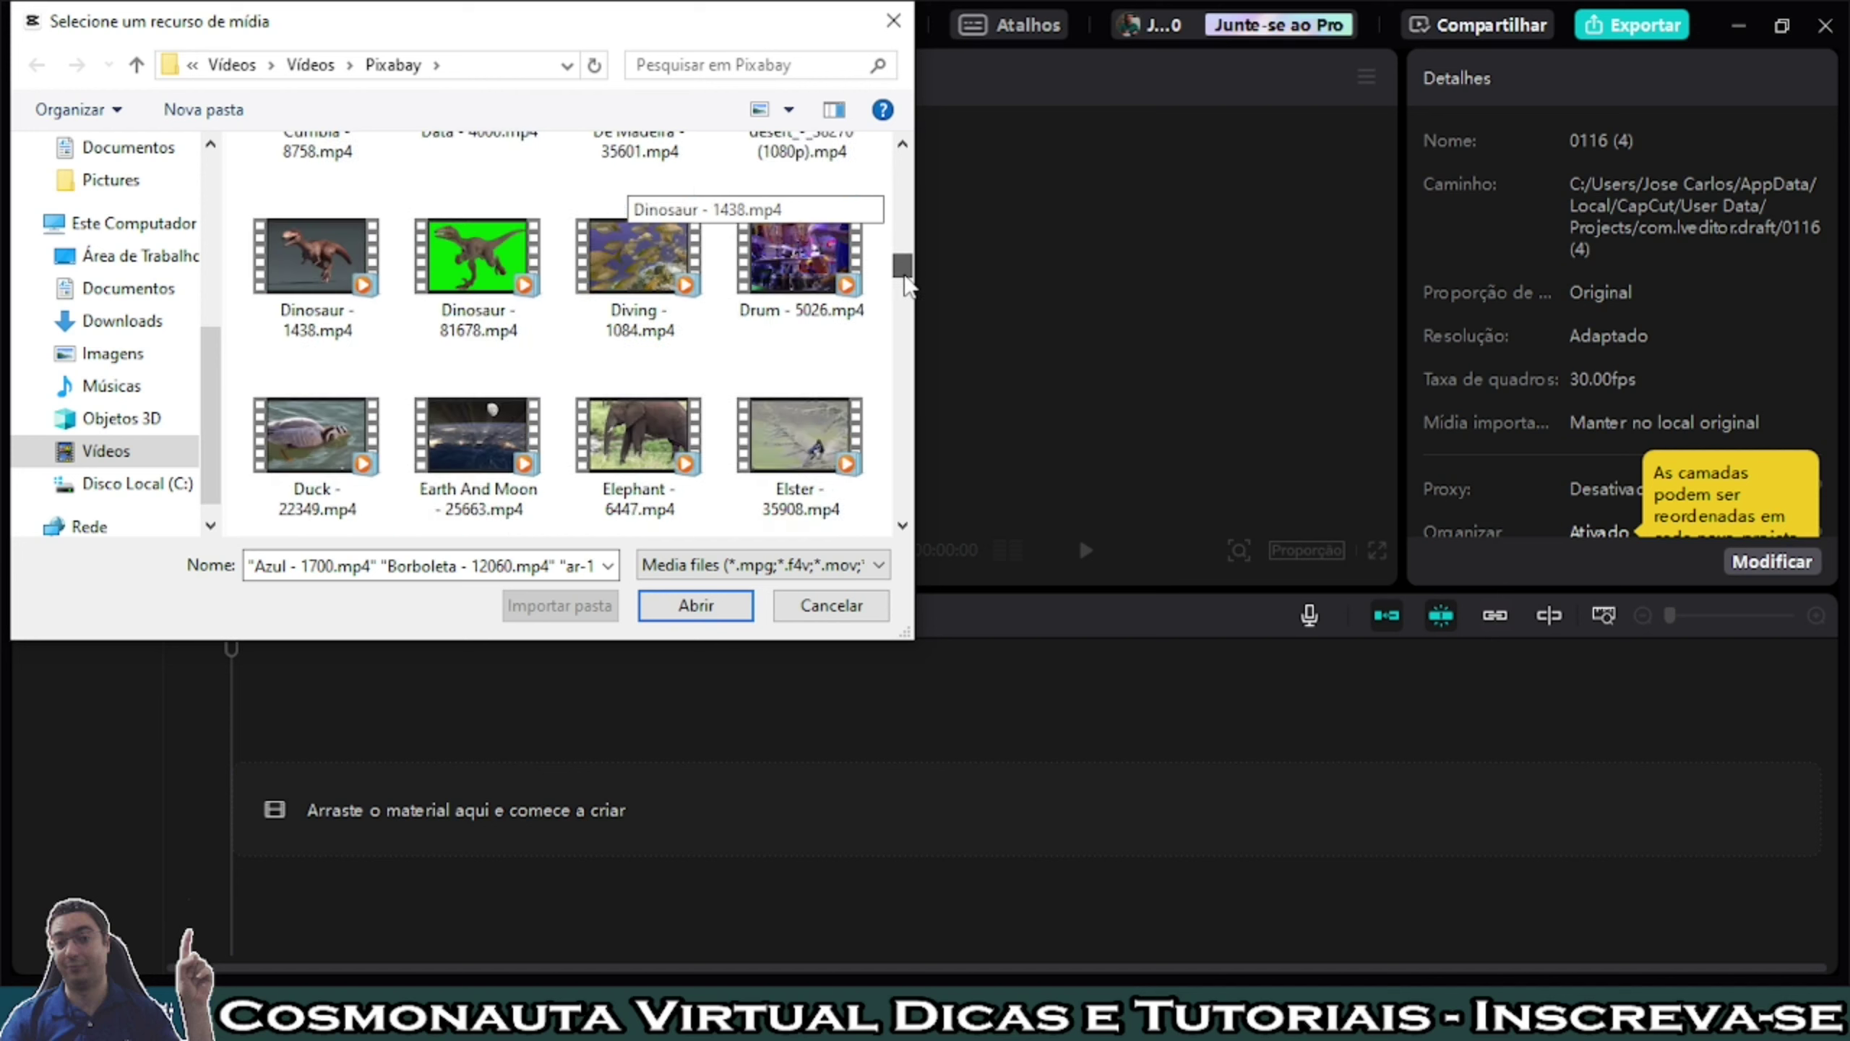
left_click(645, 257, "ctrl")
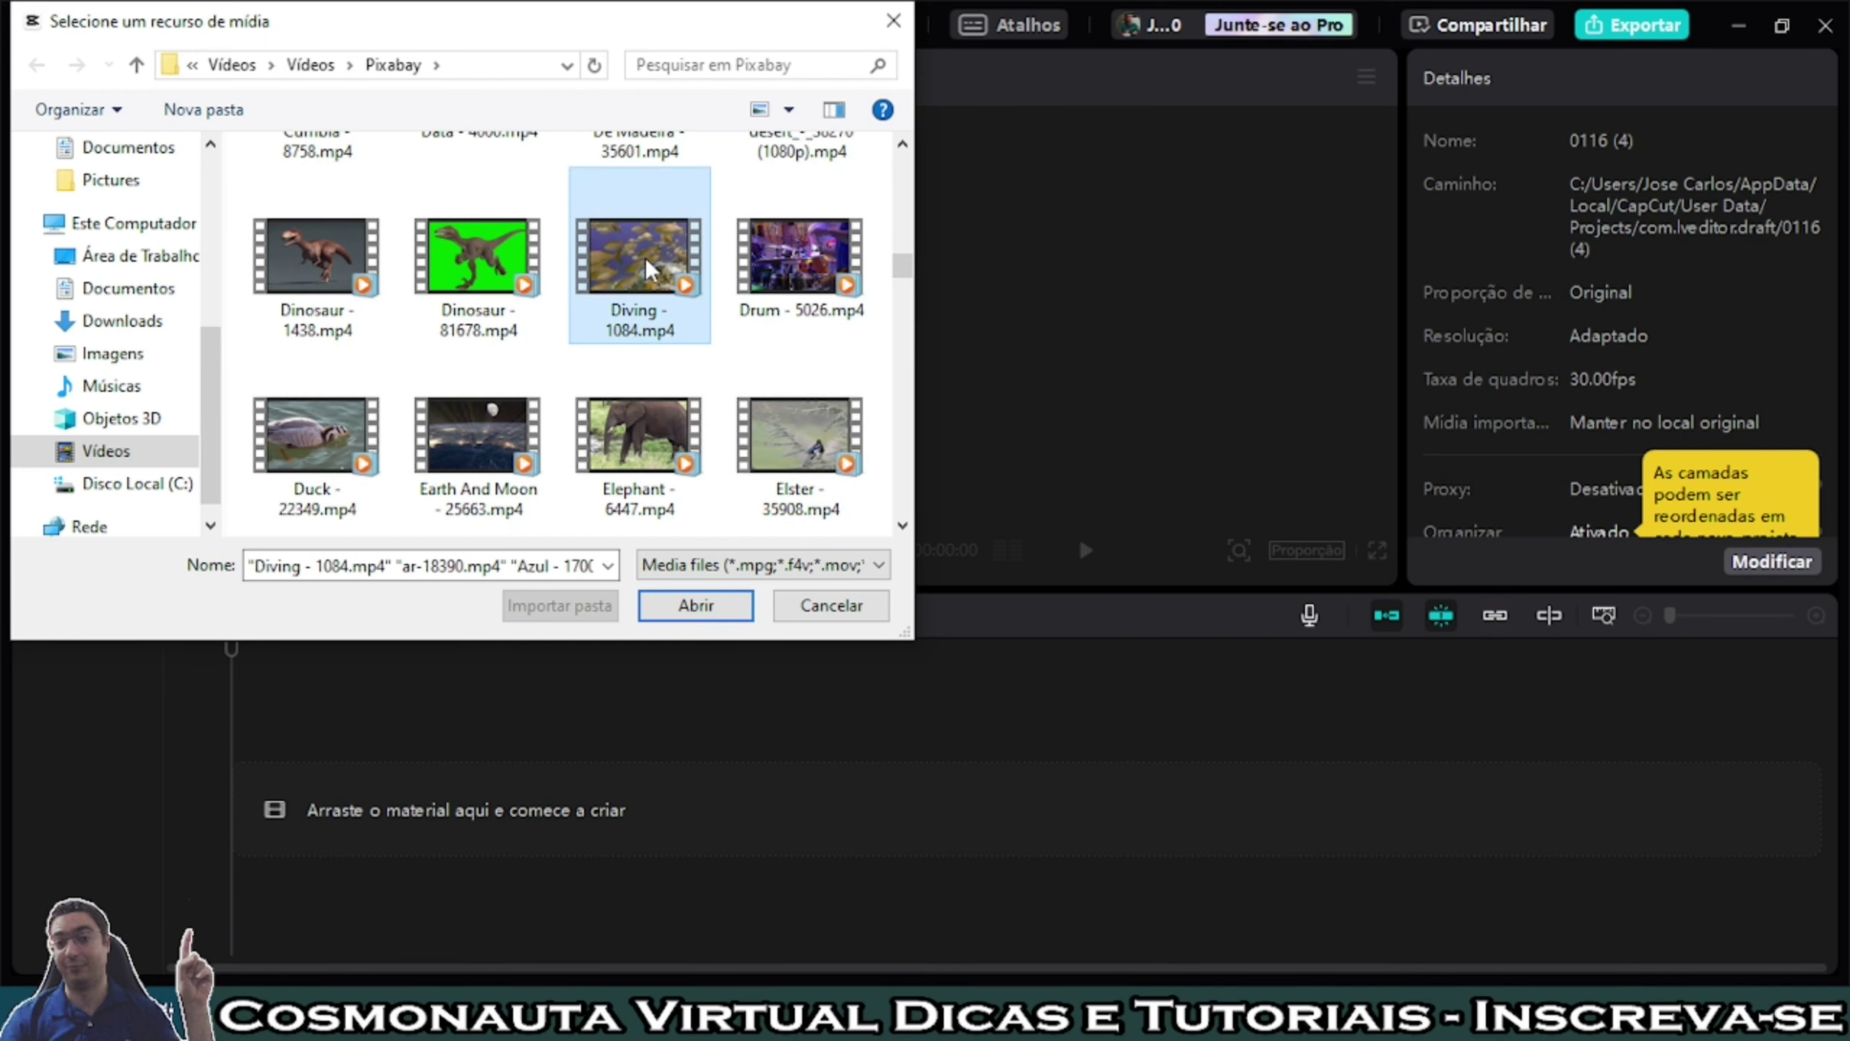
left_click(690, 606)
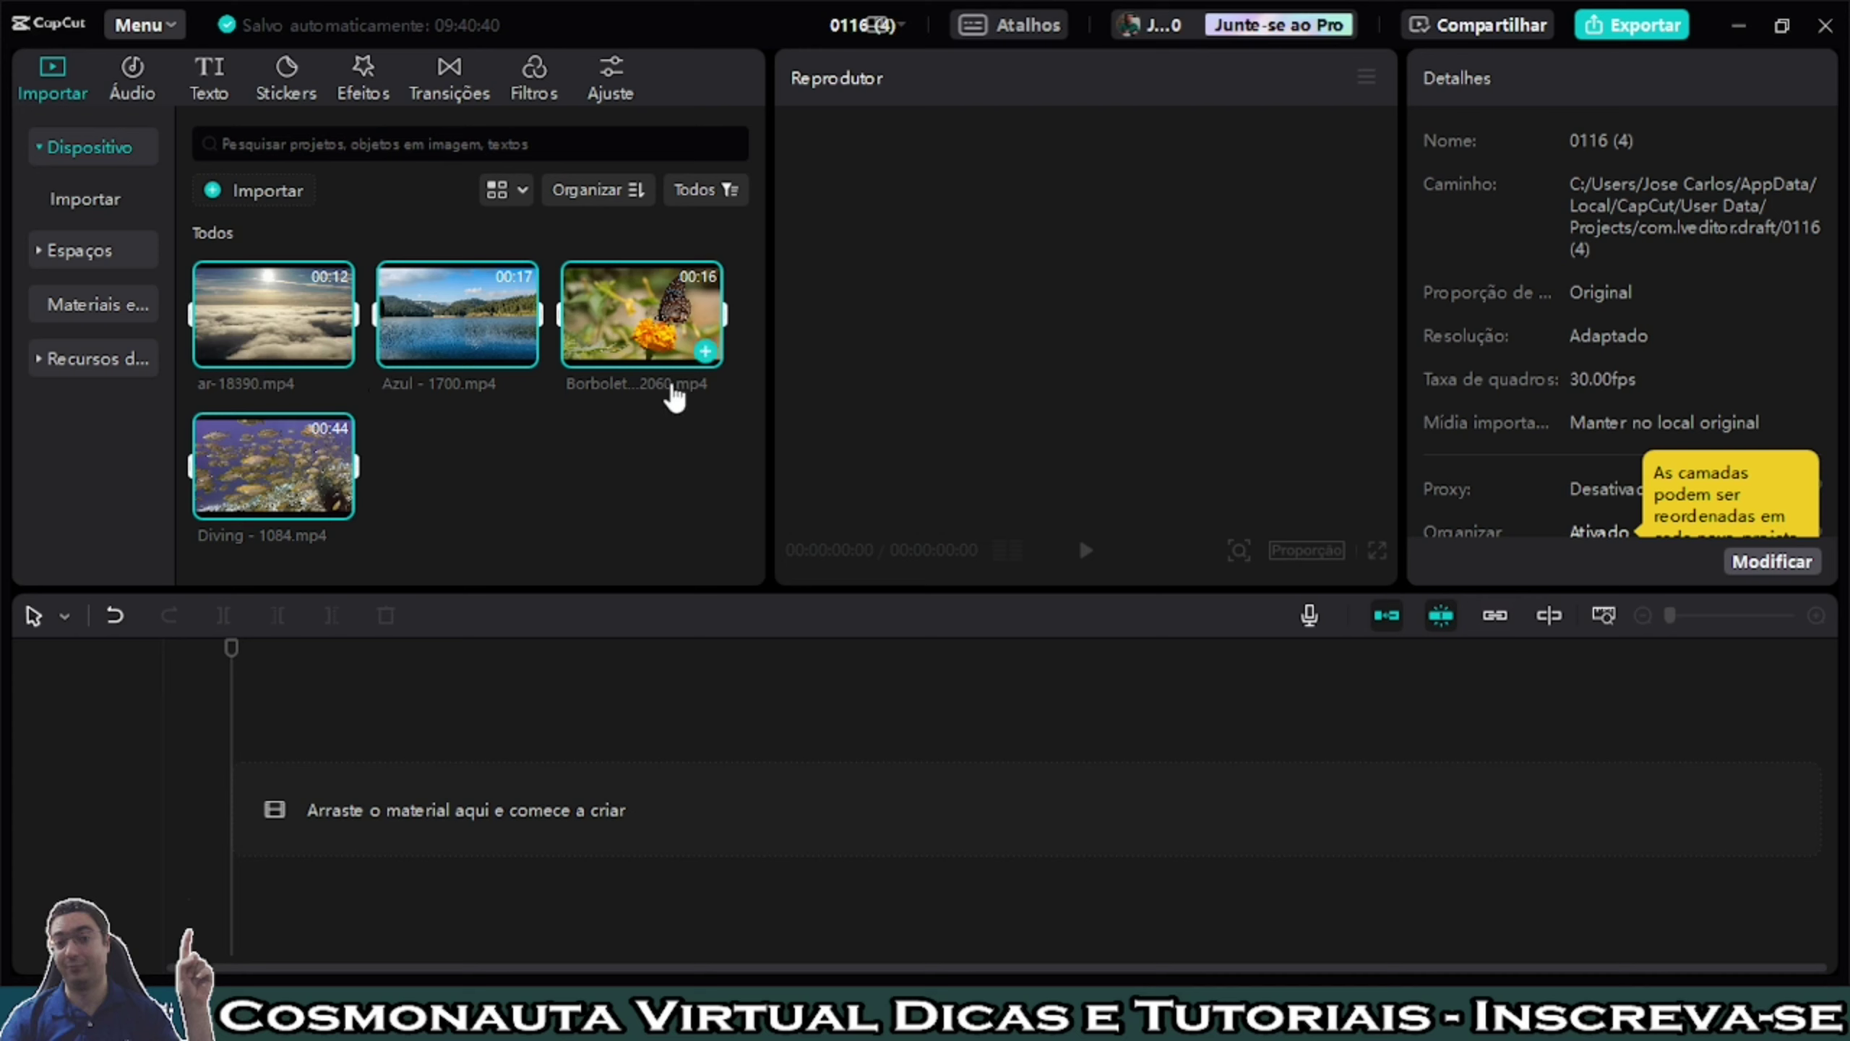
Step: Add only the ar-18390.mp4 clip to the timeline
left_click(688, 452)
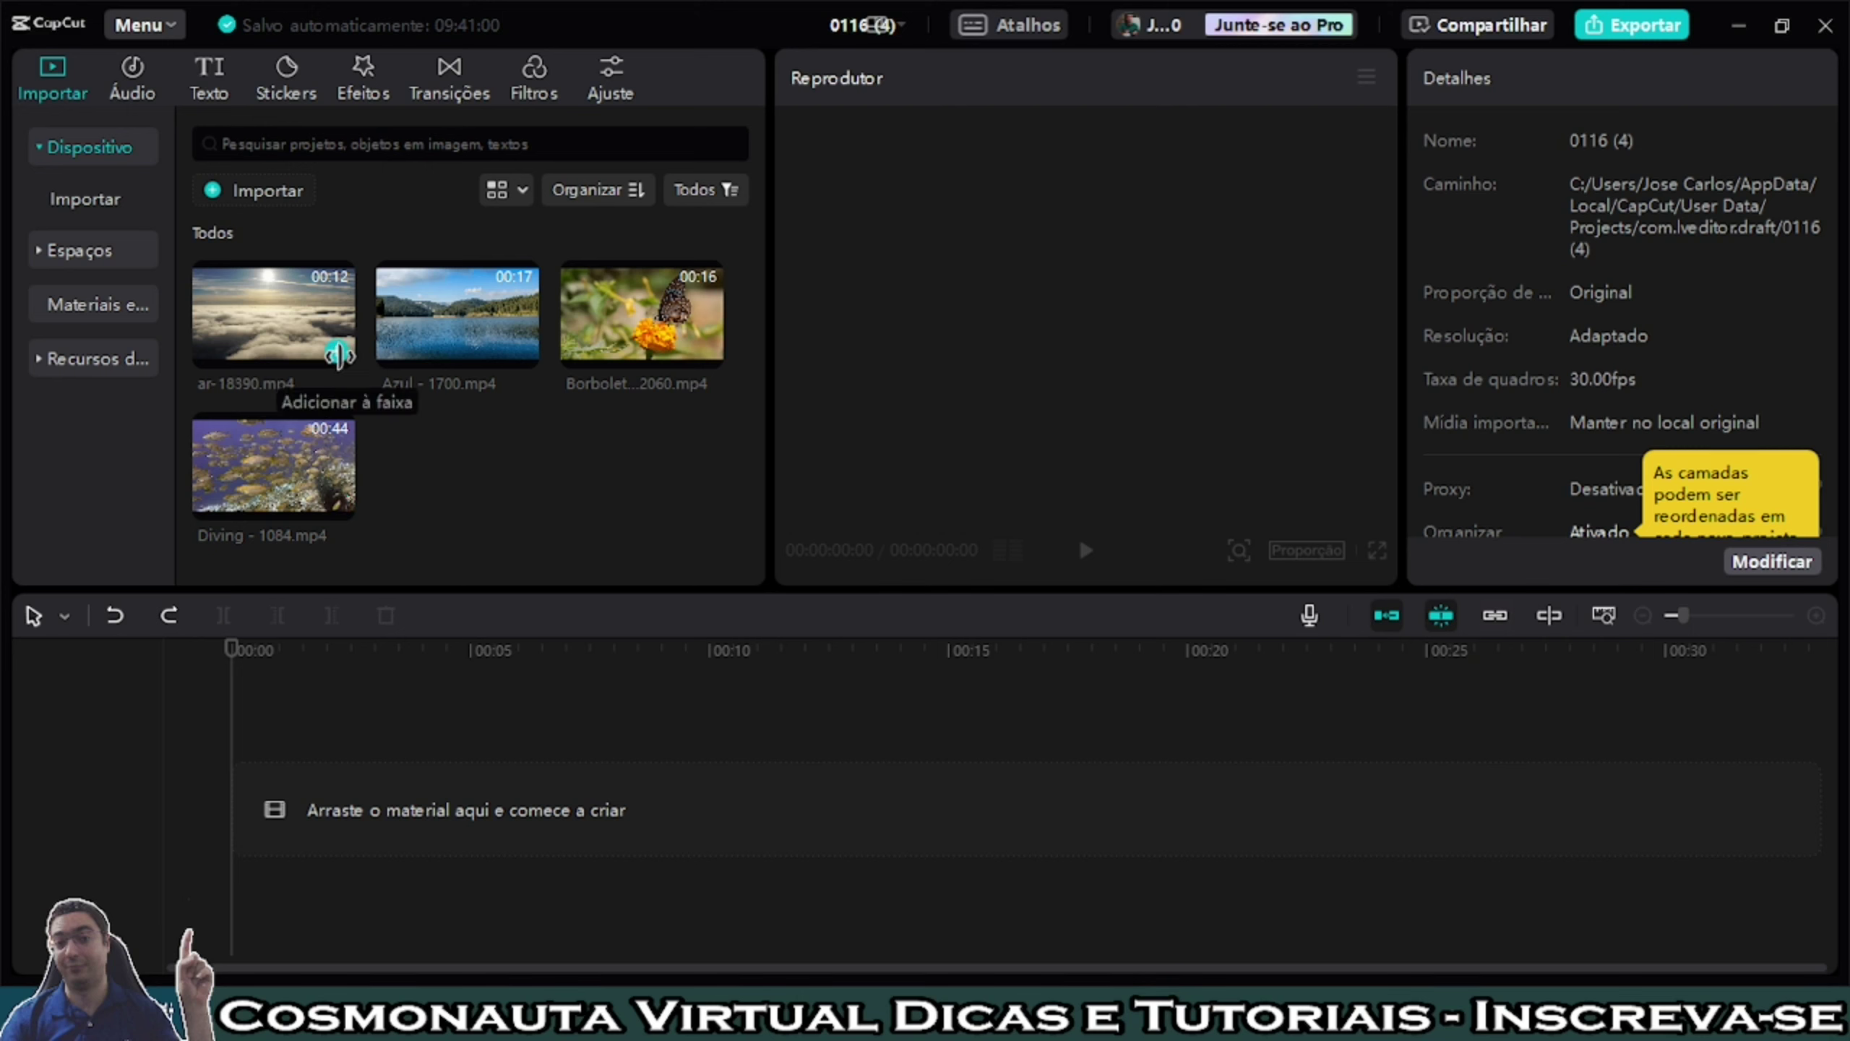
left_click(339, 355)
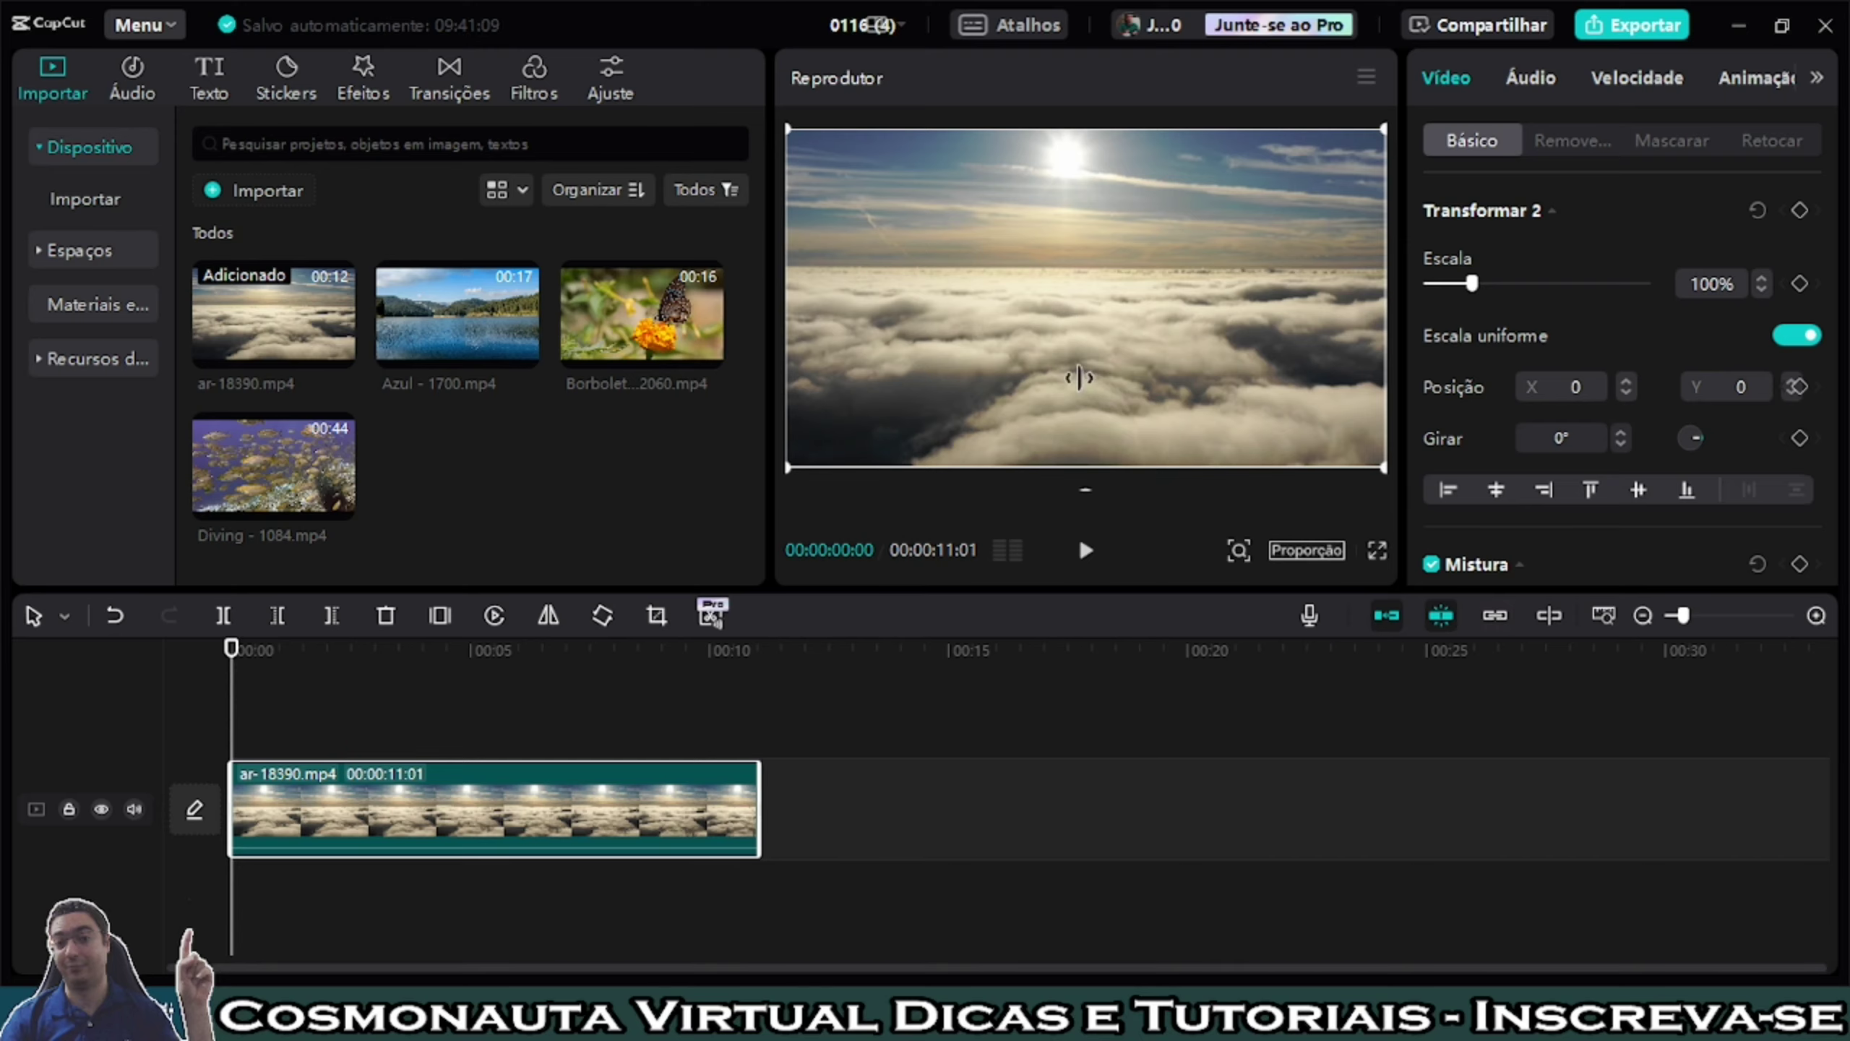
Step: Return to the home page and reopen project 0116 (4)
left_click(140, 26)
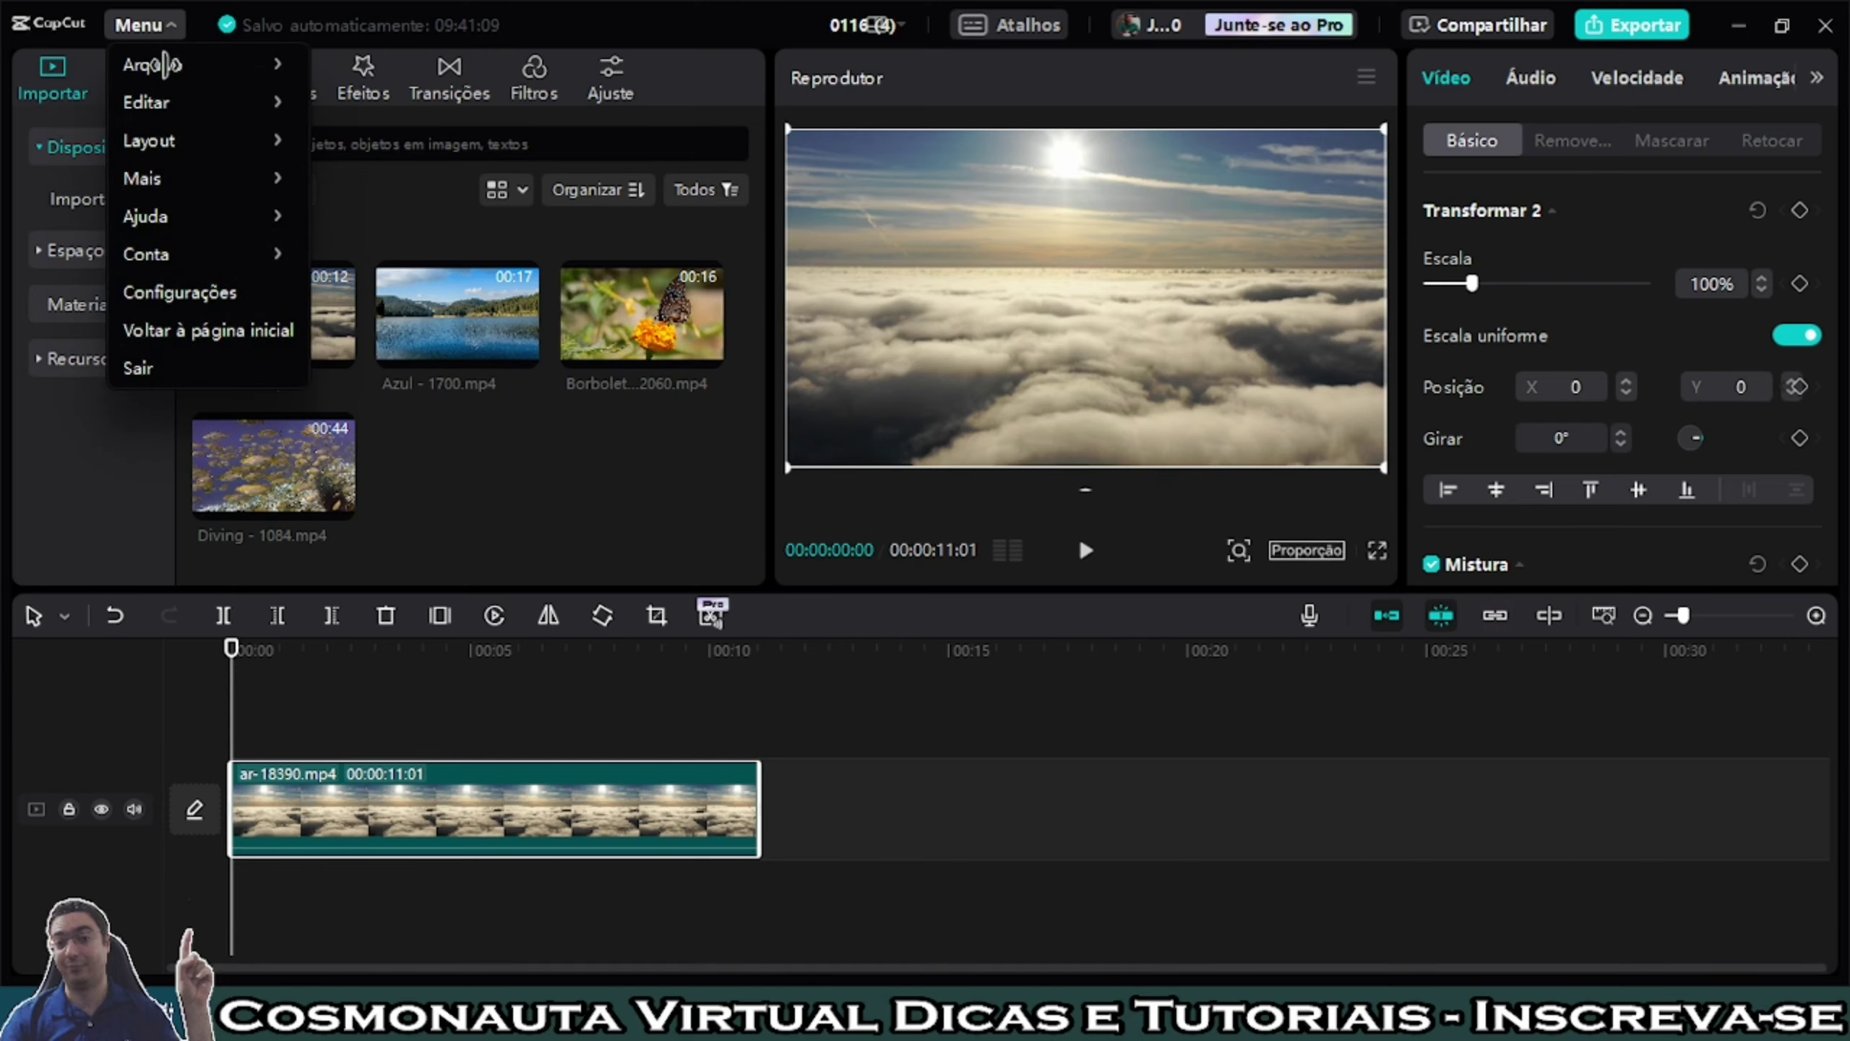
left_click(188, 333)
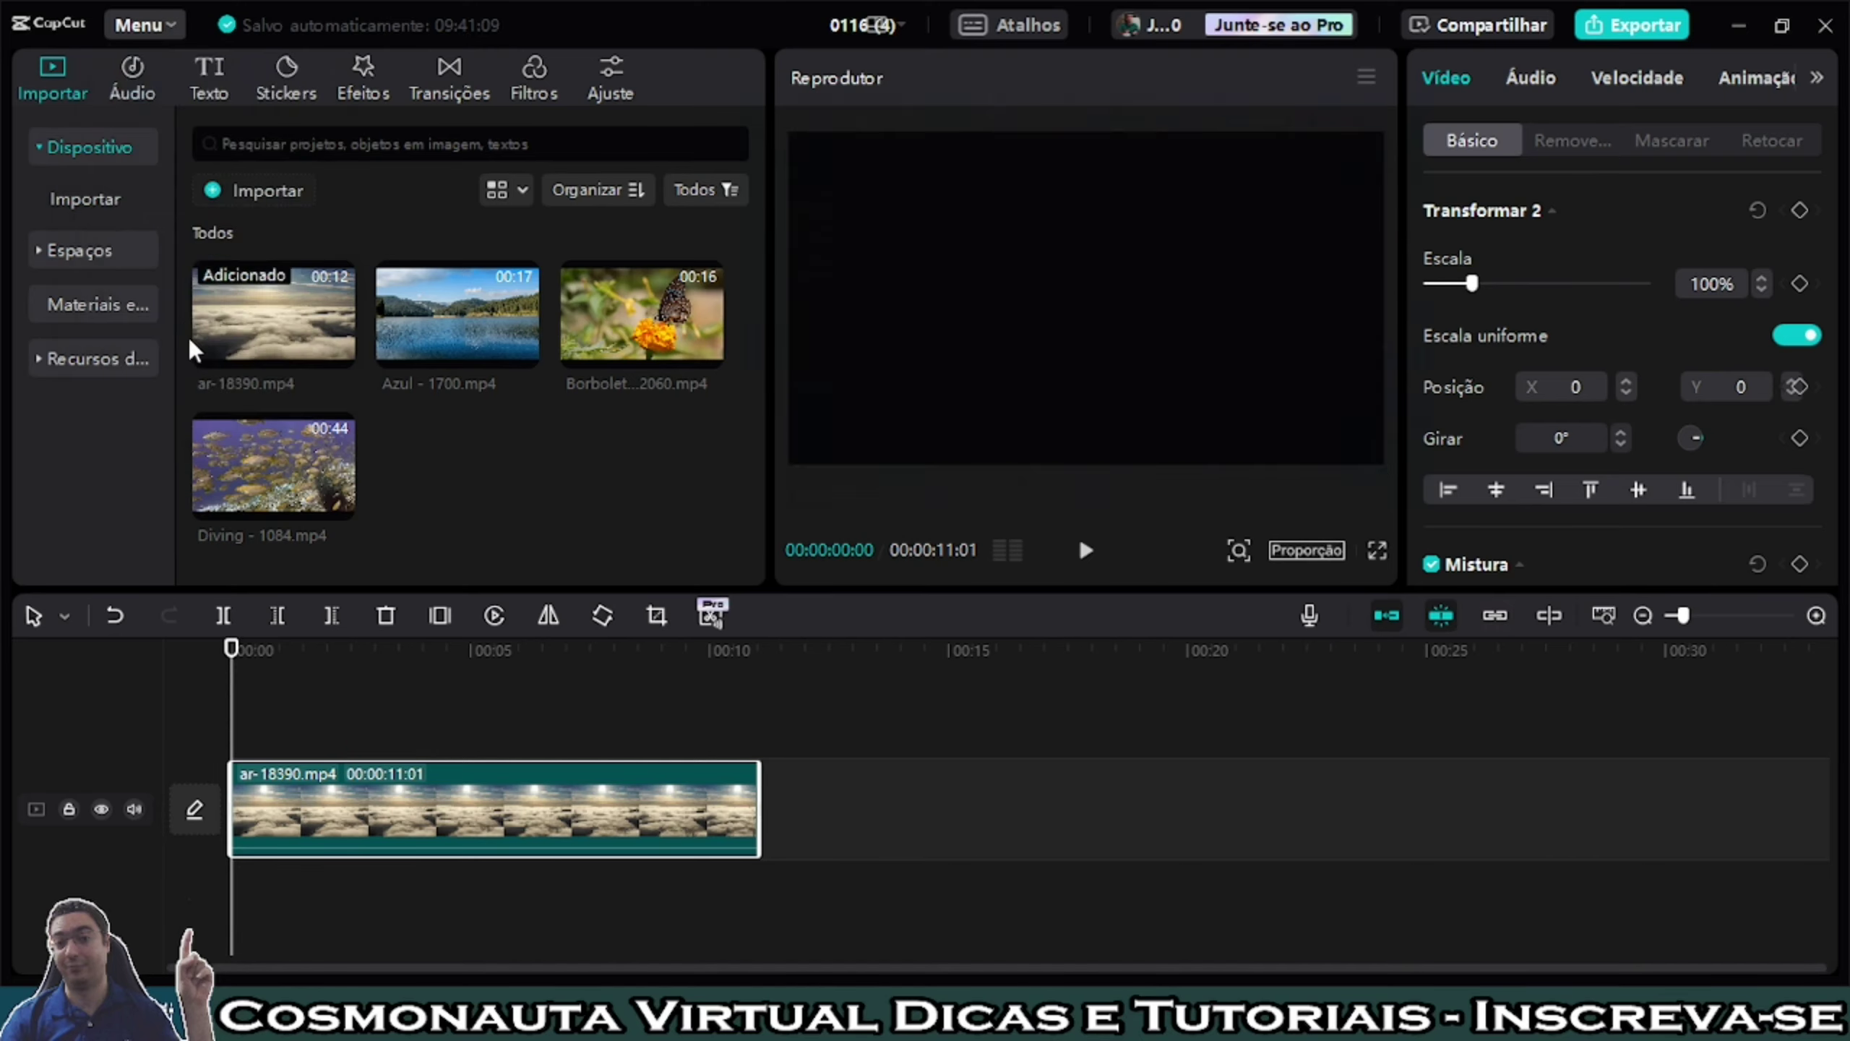
left_click(1344, 135)
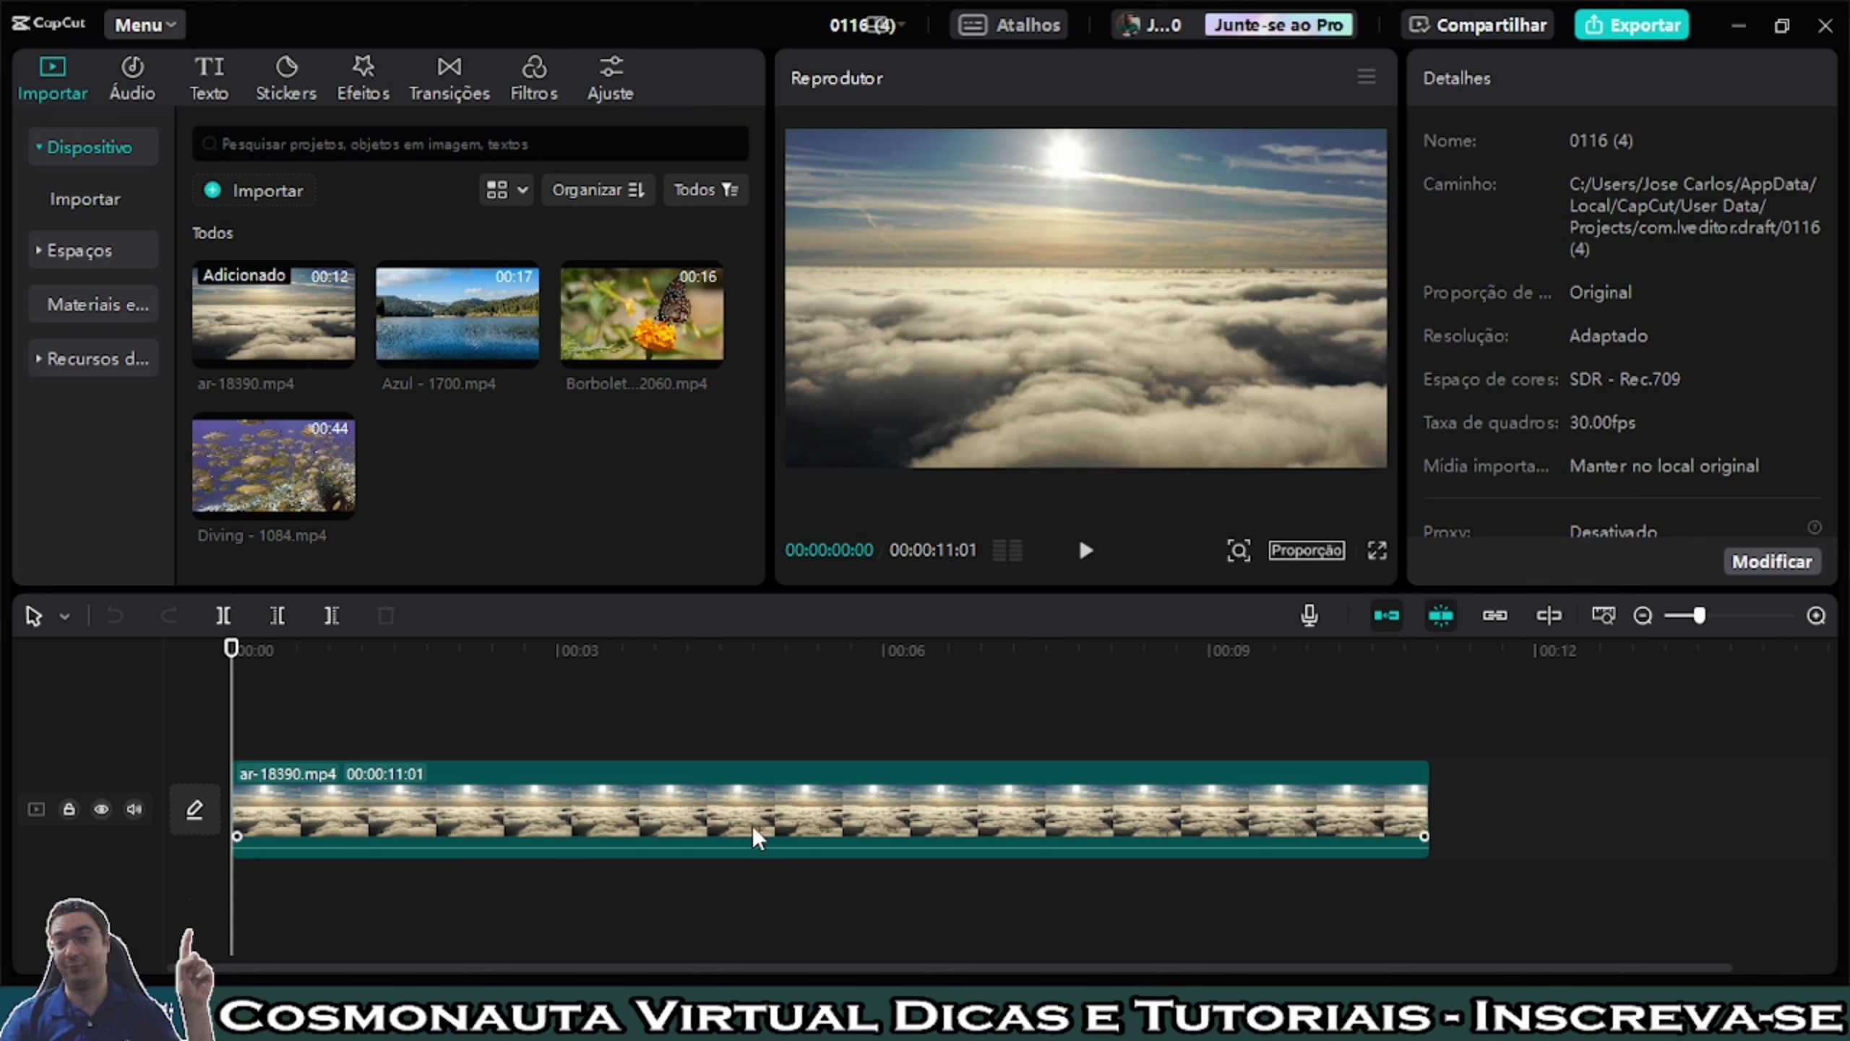
Step: Stack Azul - 1700.mp4, Borboleta - 12060.mp4 and Diving - 1084.mp4 on separate tracks above ar-18390.mp4, all starting at 00:00
mouse_move(425, 350)
left_click_drag(479, 341, 597, 729)
left_click_drag(1026, 778, 569, 770)
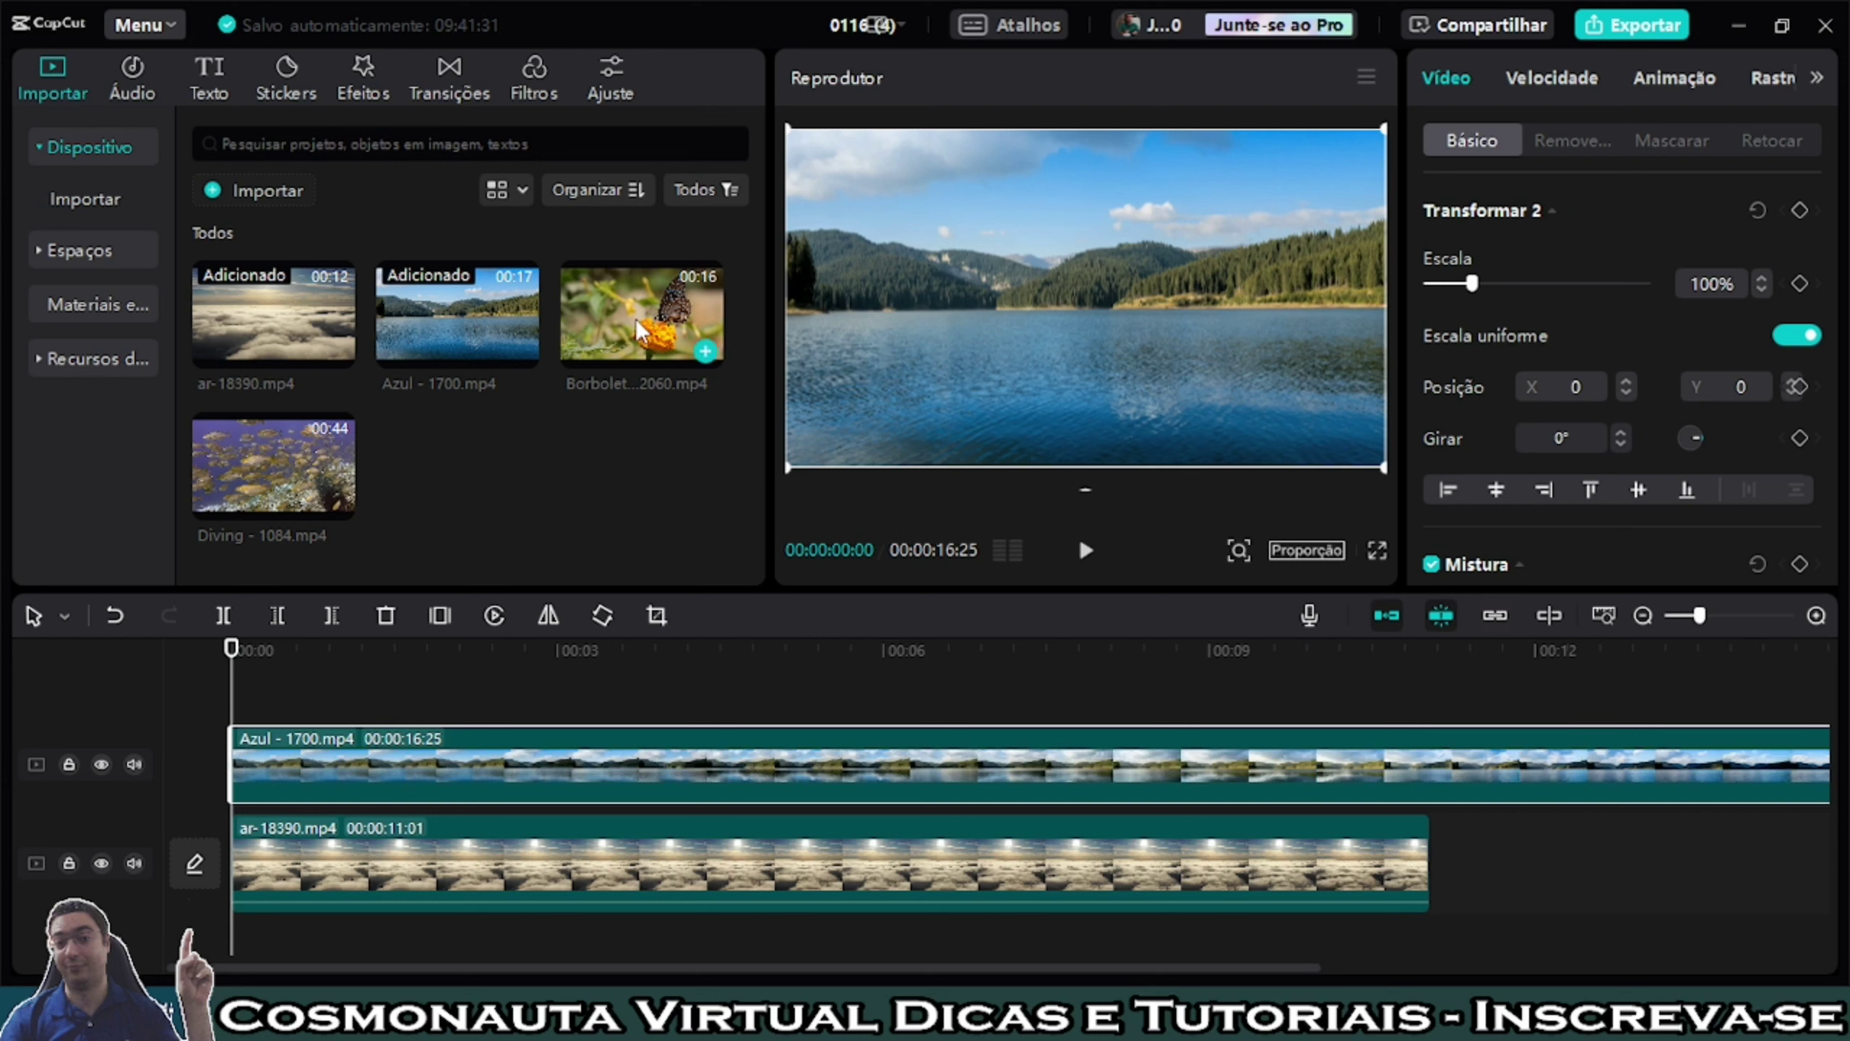
left_click_drag(621, 313, 511, 735)
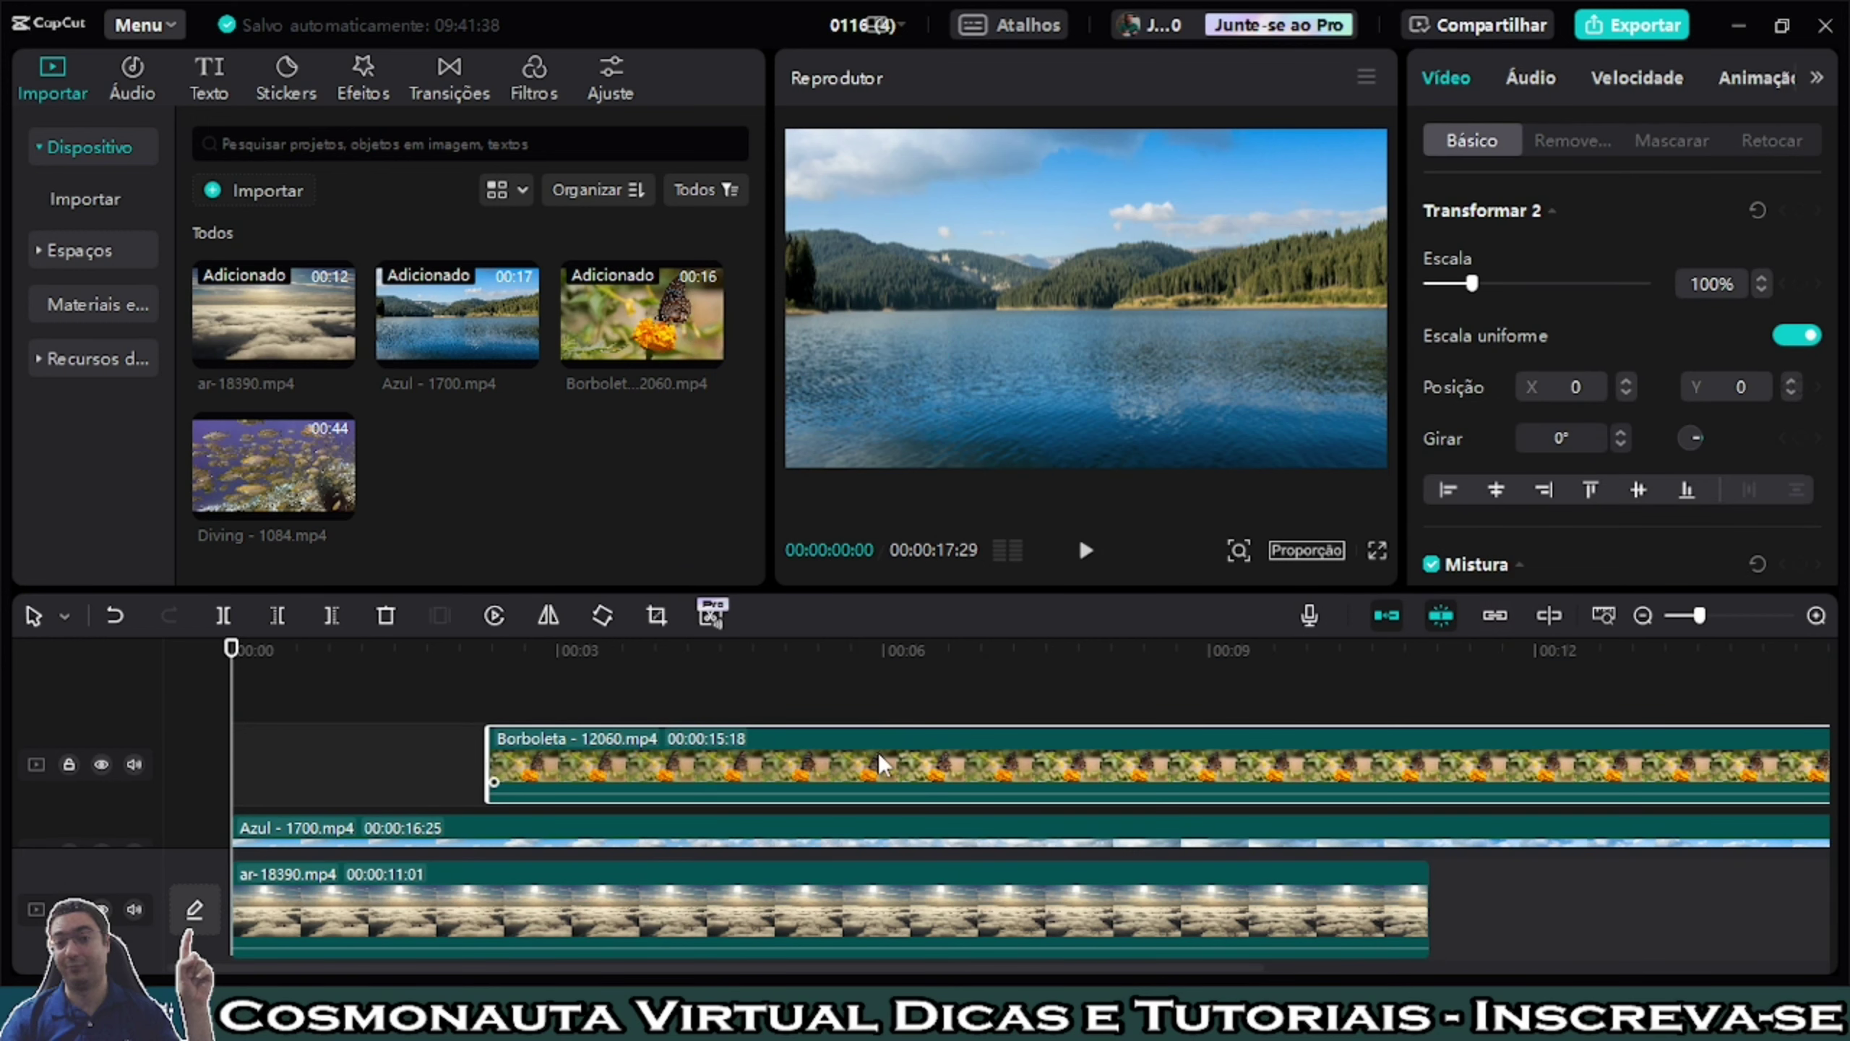
left_click_drag(878, 752, 563, 740)
left_click_drag(241, 457, 758, 732)
left_click_drag(1148, 740, 647, 743)
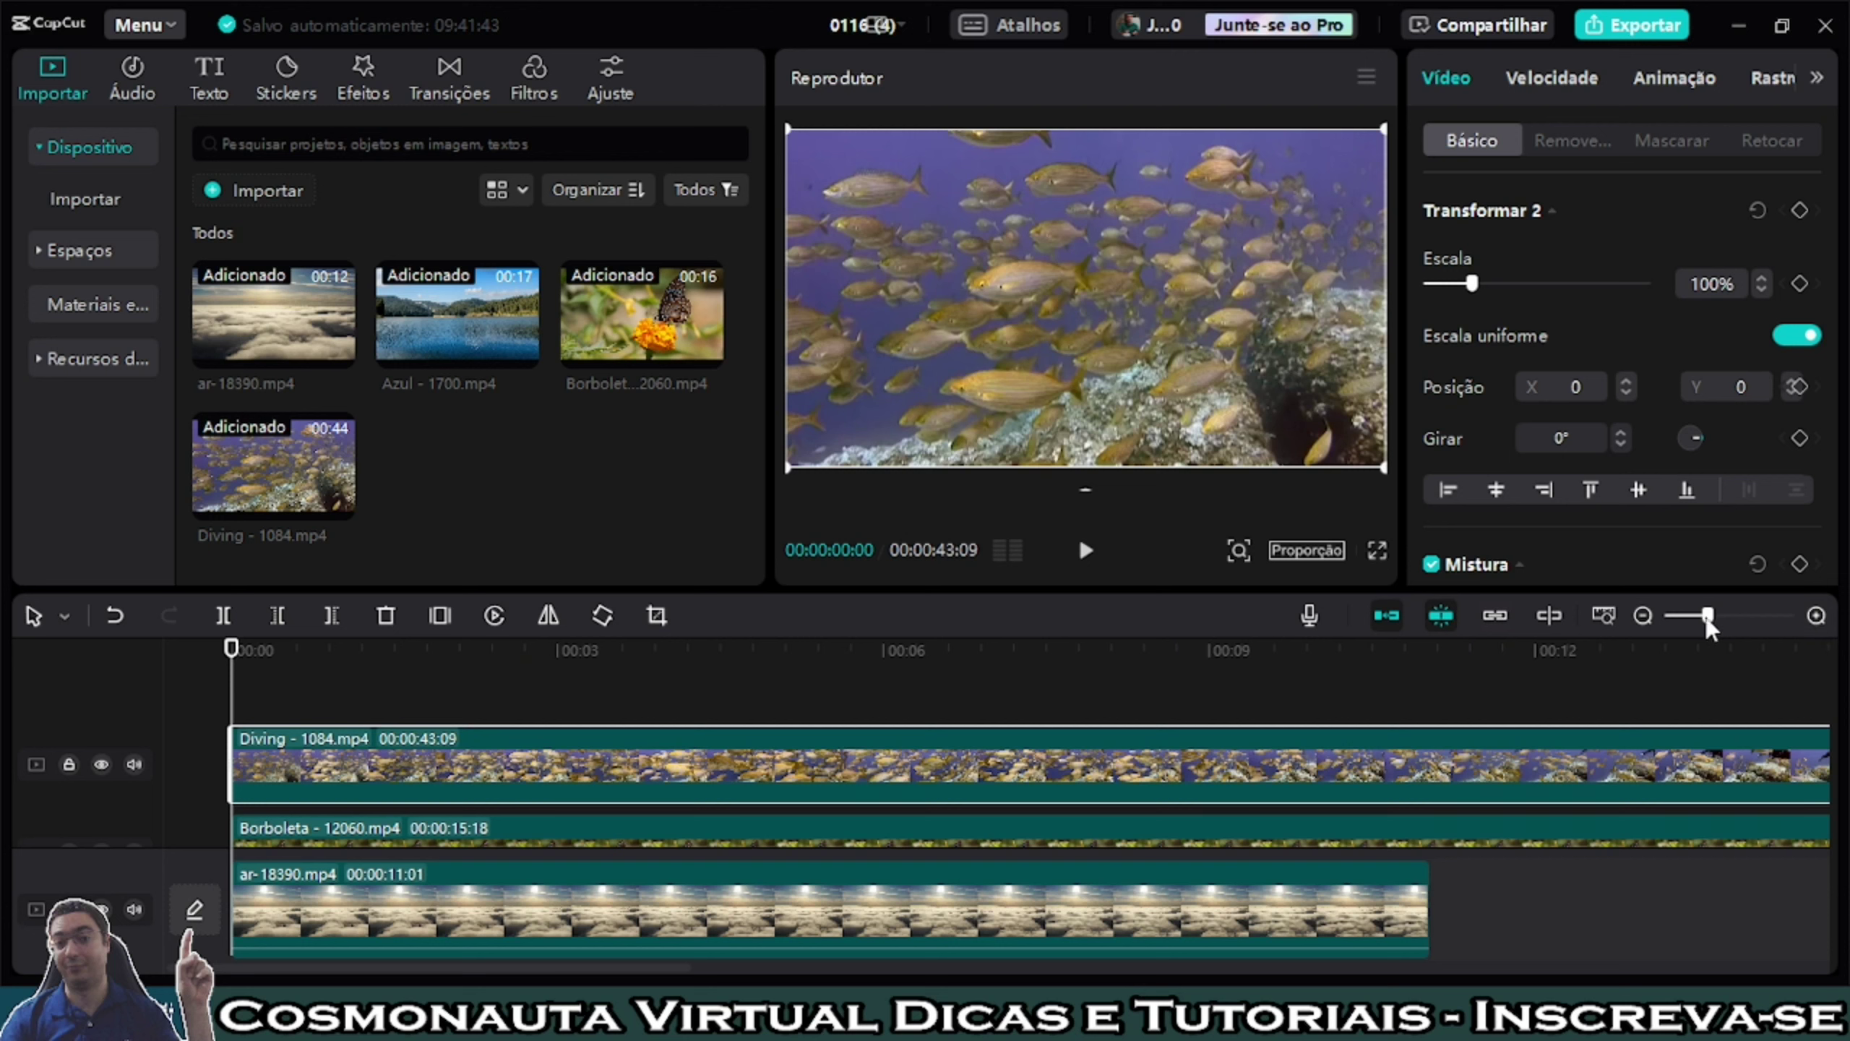
Step: Trim the end of Azul - 1700.mp4 to match ar-18390.mp4, giving a duration of 00:00:11:01
left_click_drag(1706, 615, 1697, 616)
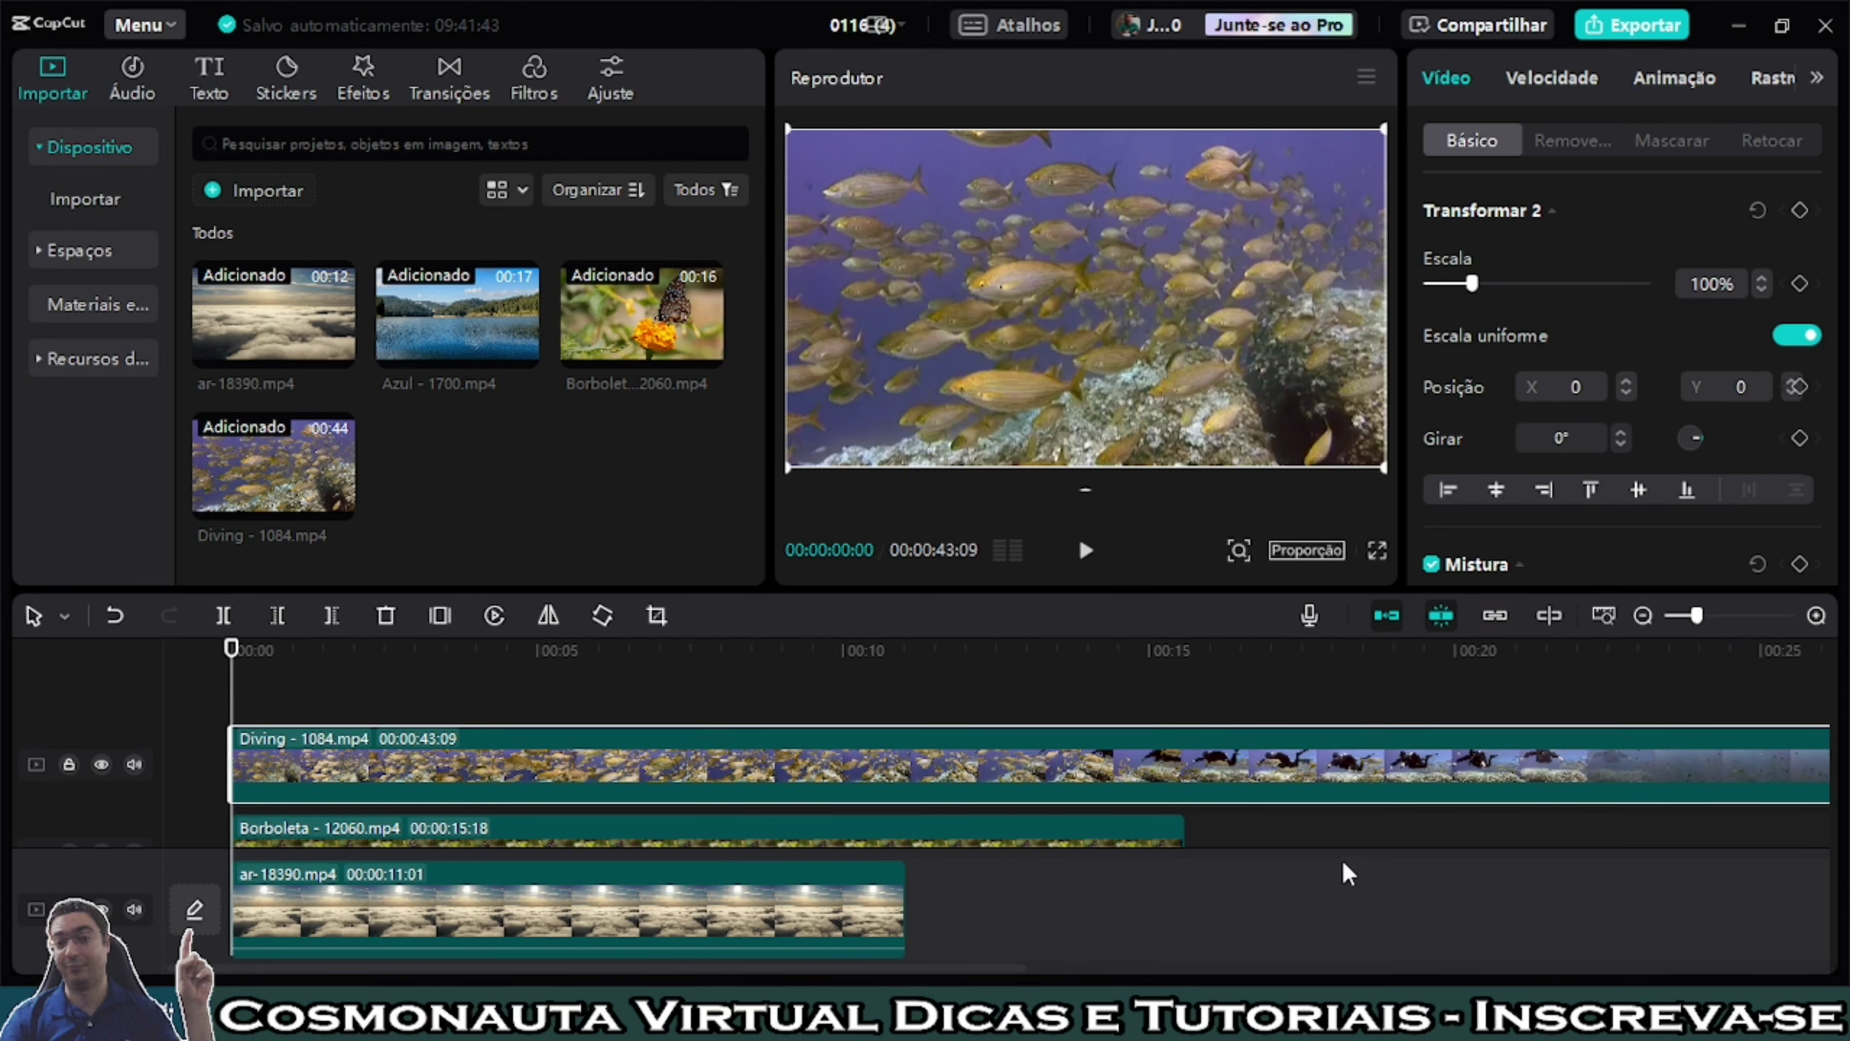
left_click_drag(1829, 777, 1824, 860)
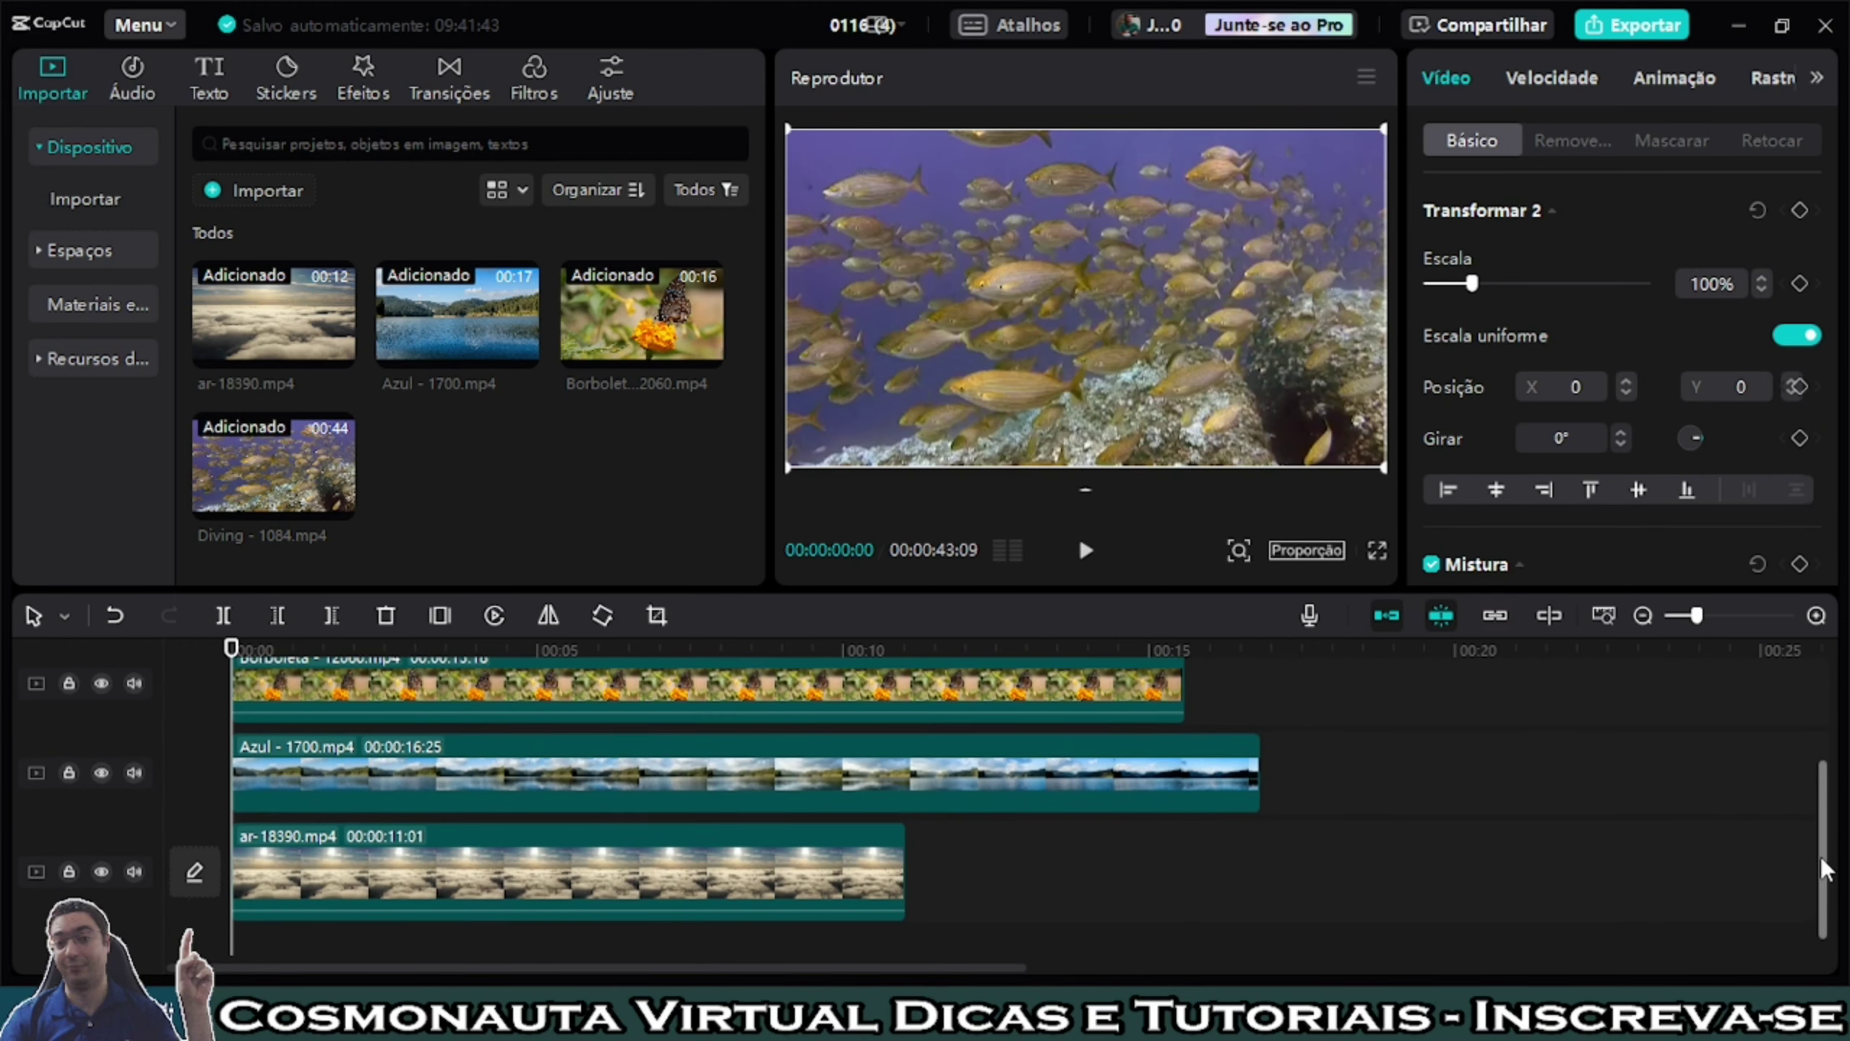
left_click(588, 912)
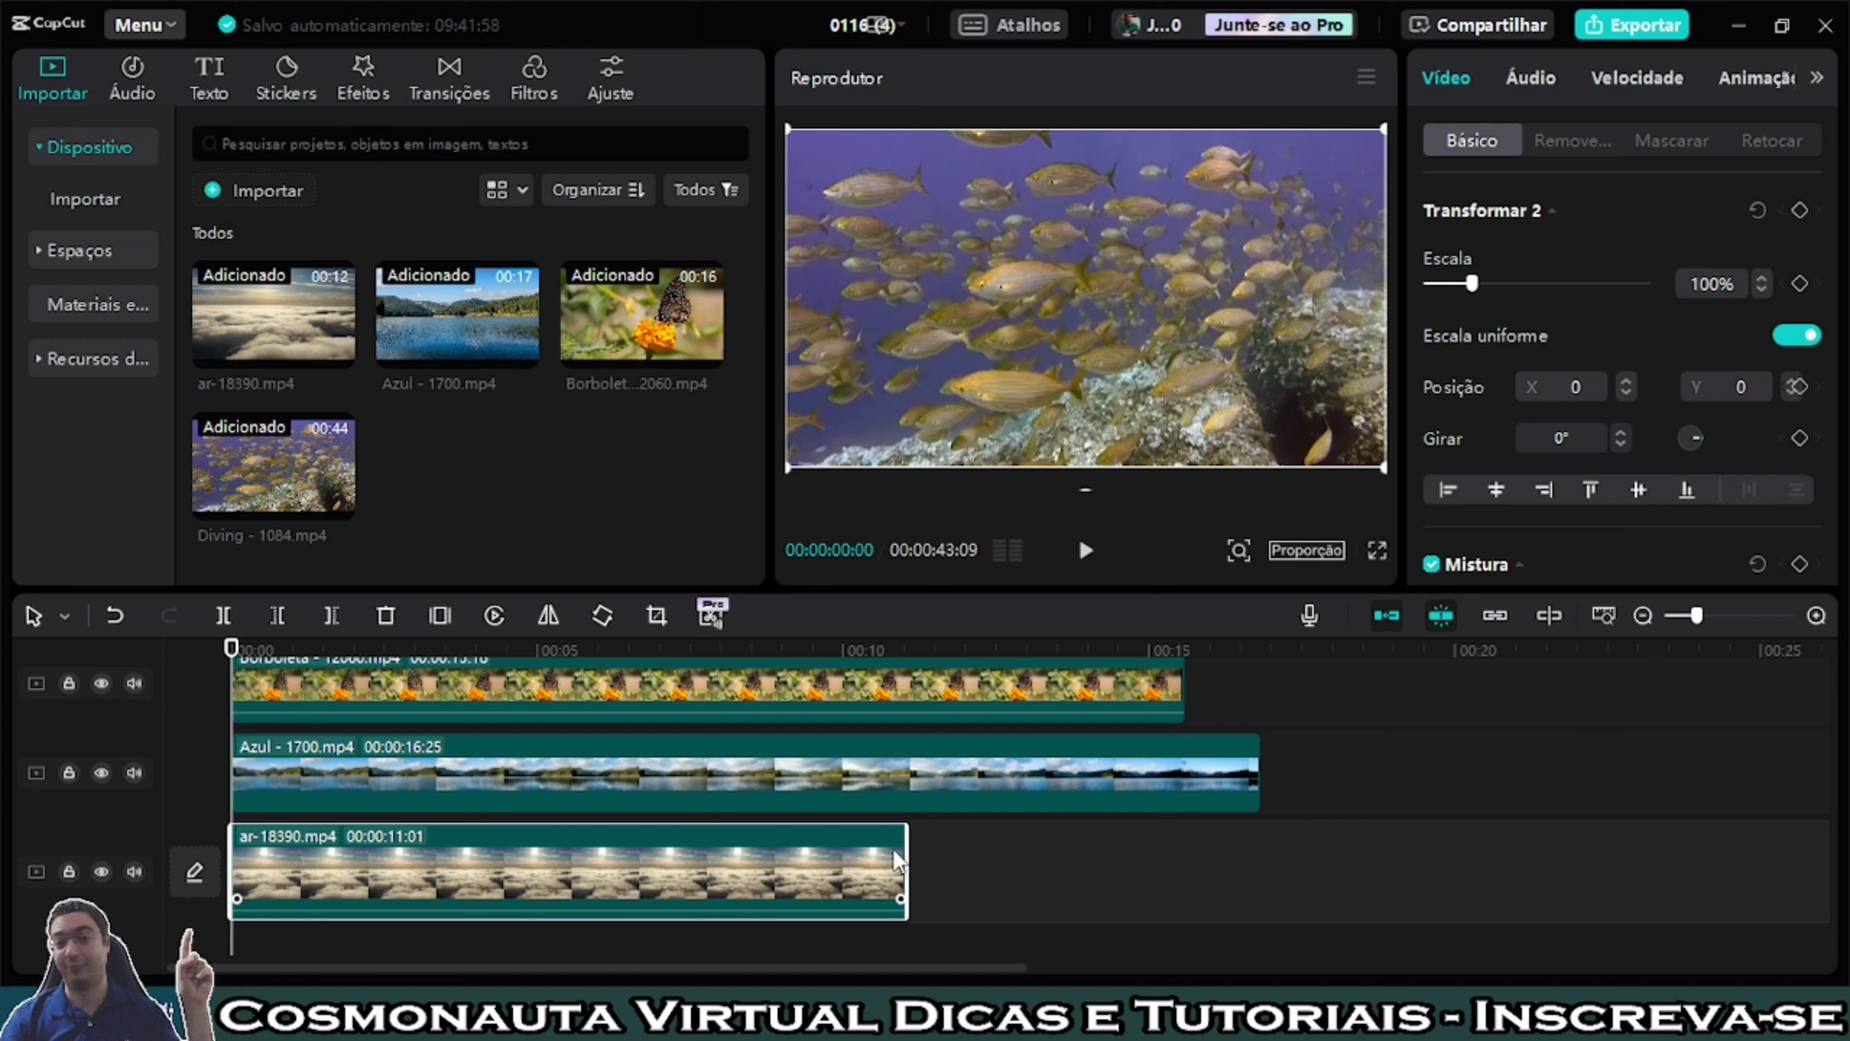
left_click(1230, 792)
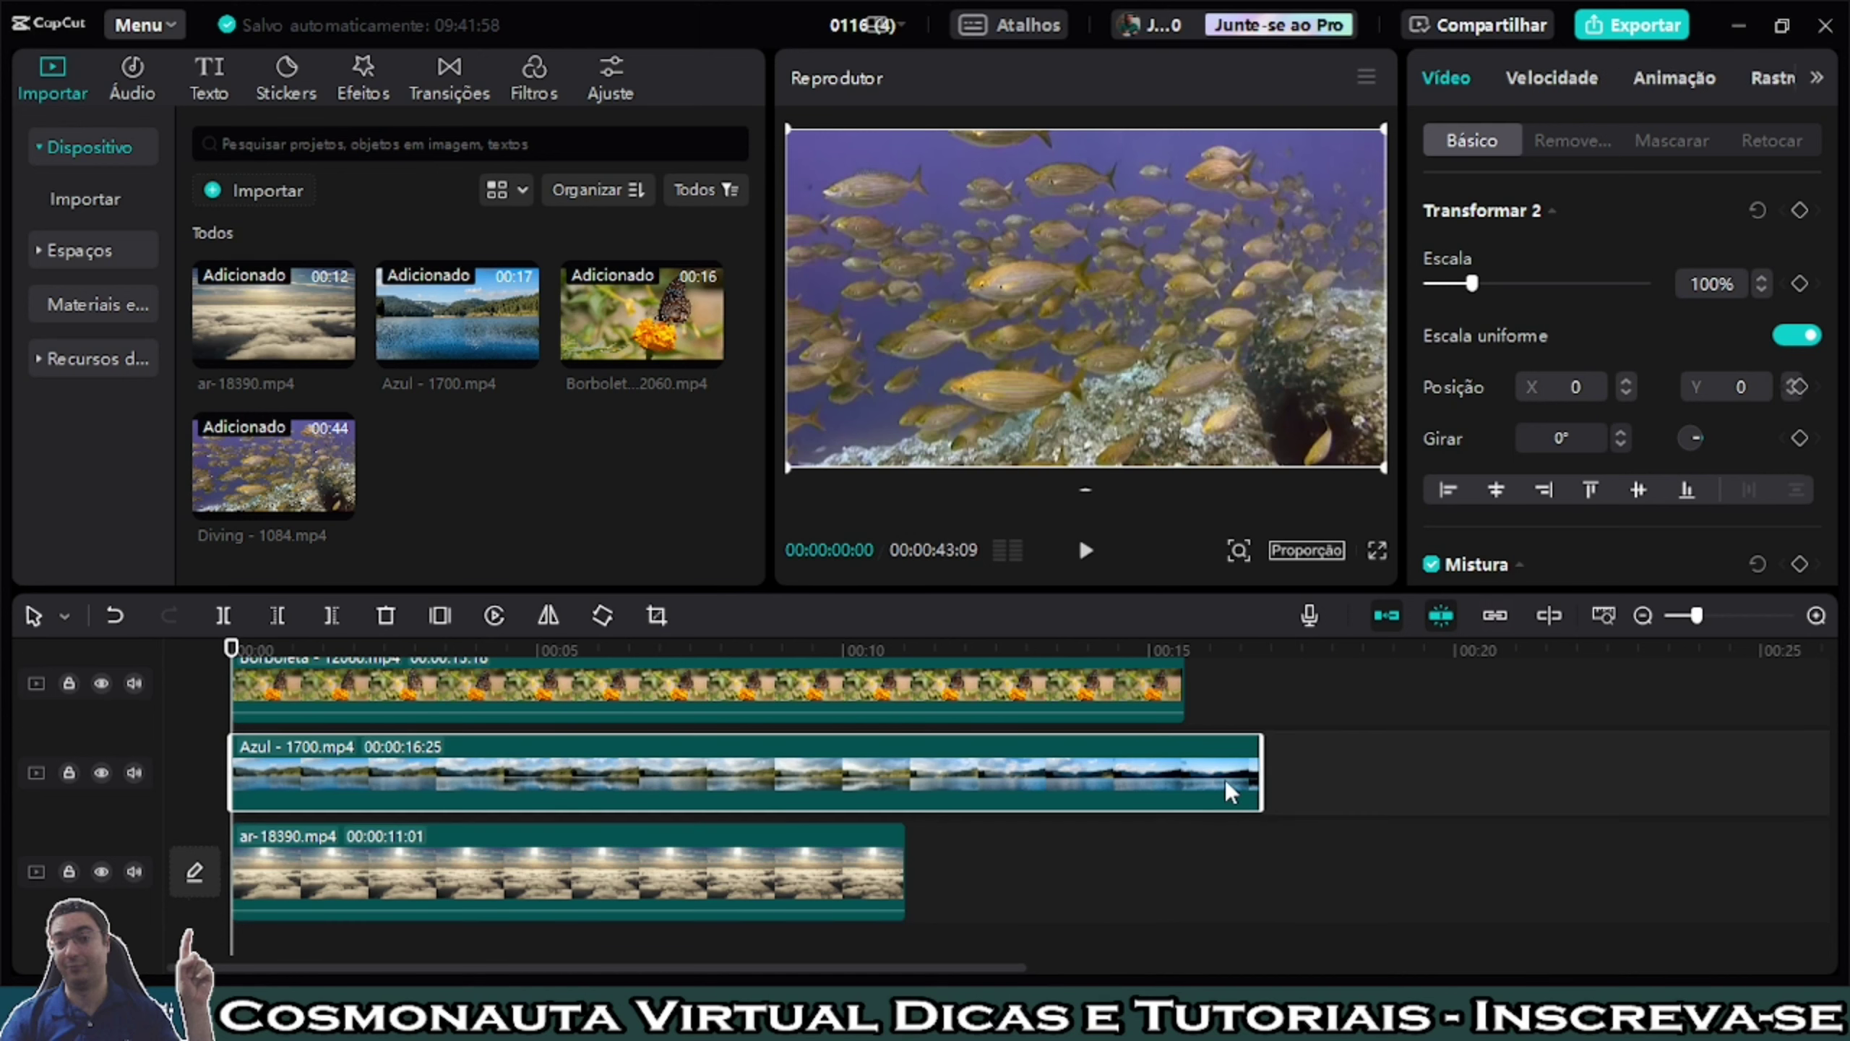
mouse_move(1266, 790)
left_mouse_down()
mouse_move(1095, 790)
mouse_move(1243, 790)
left_mouse_up()
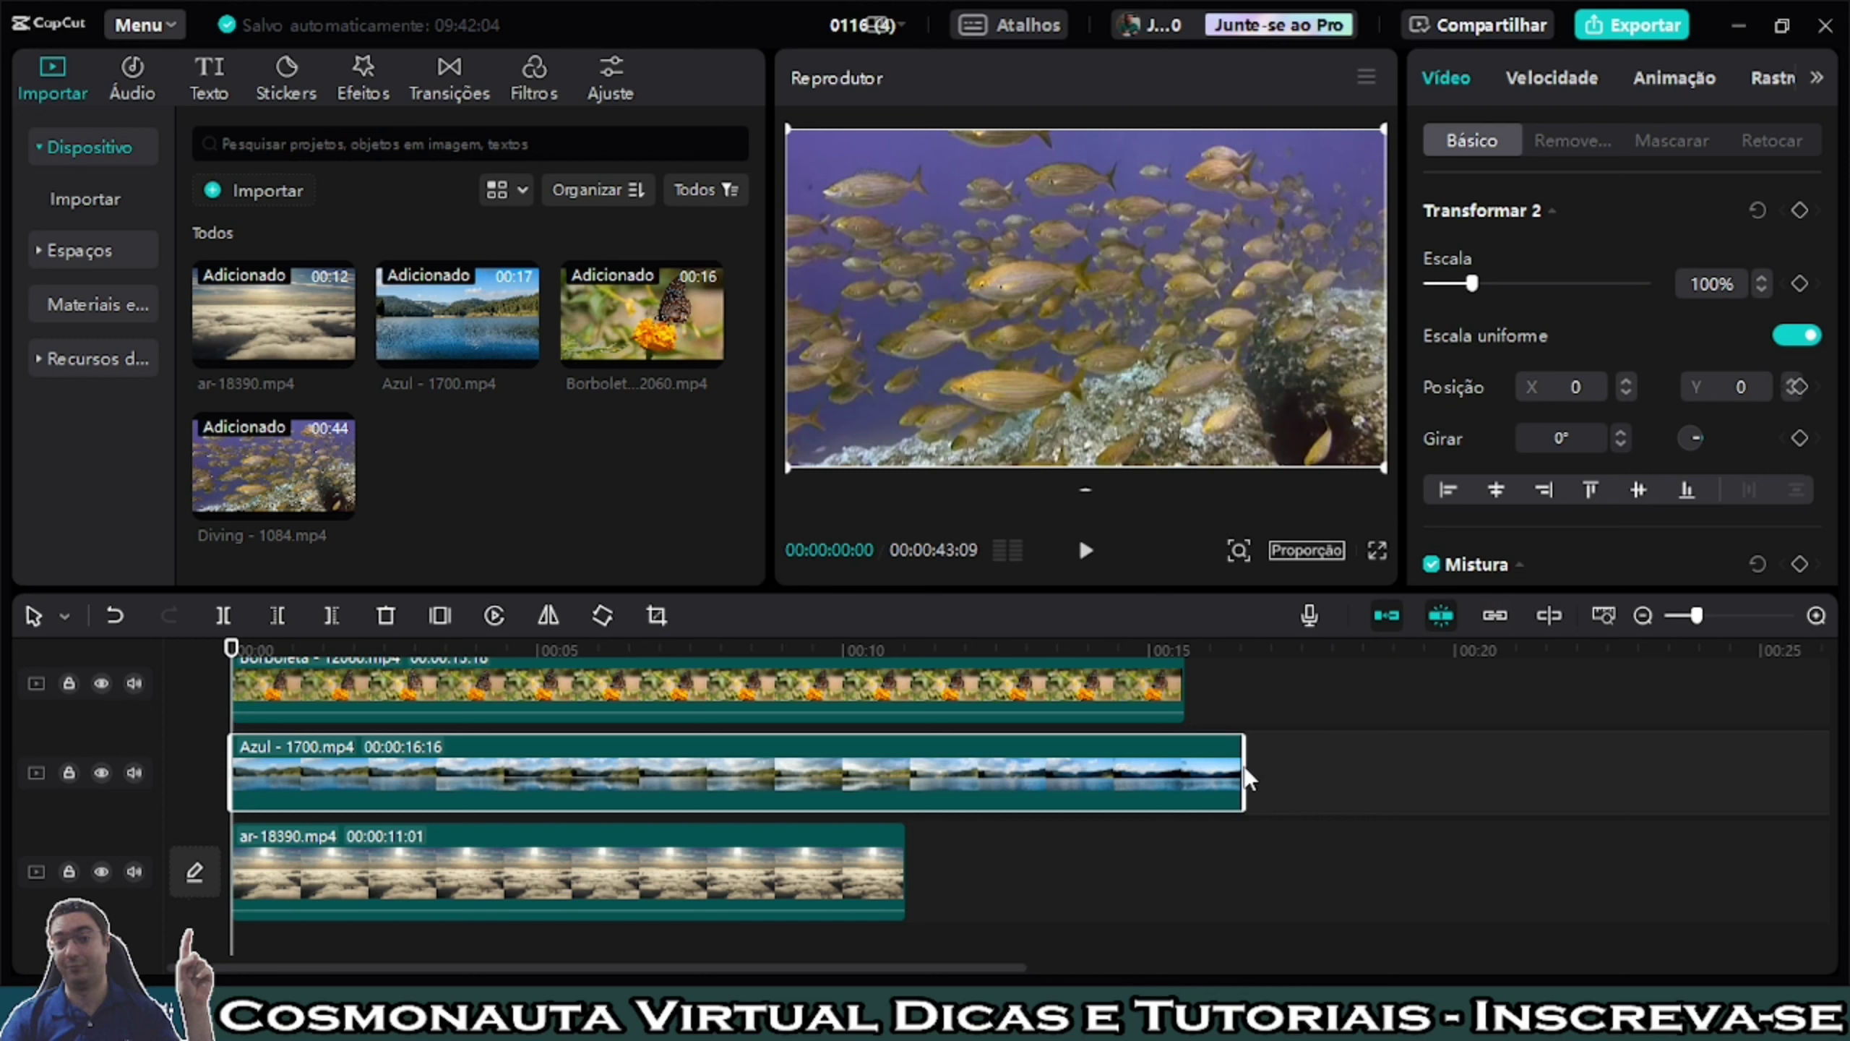
left_click_drag(1247, 778, 900, 781)
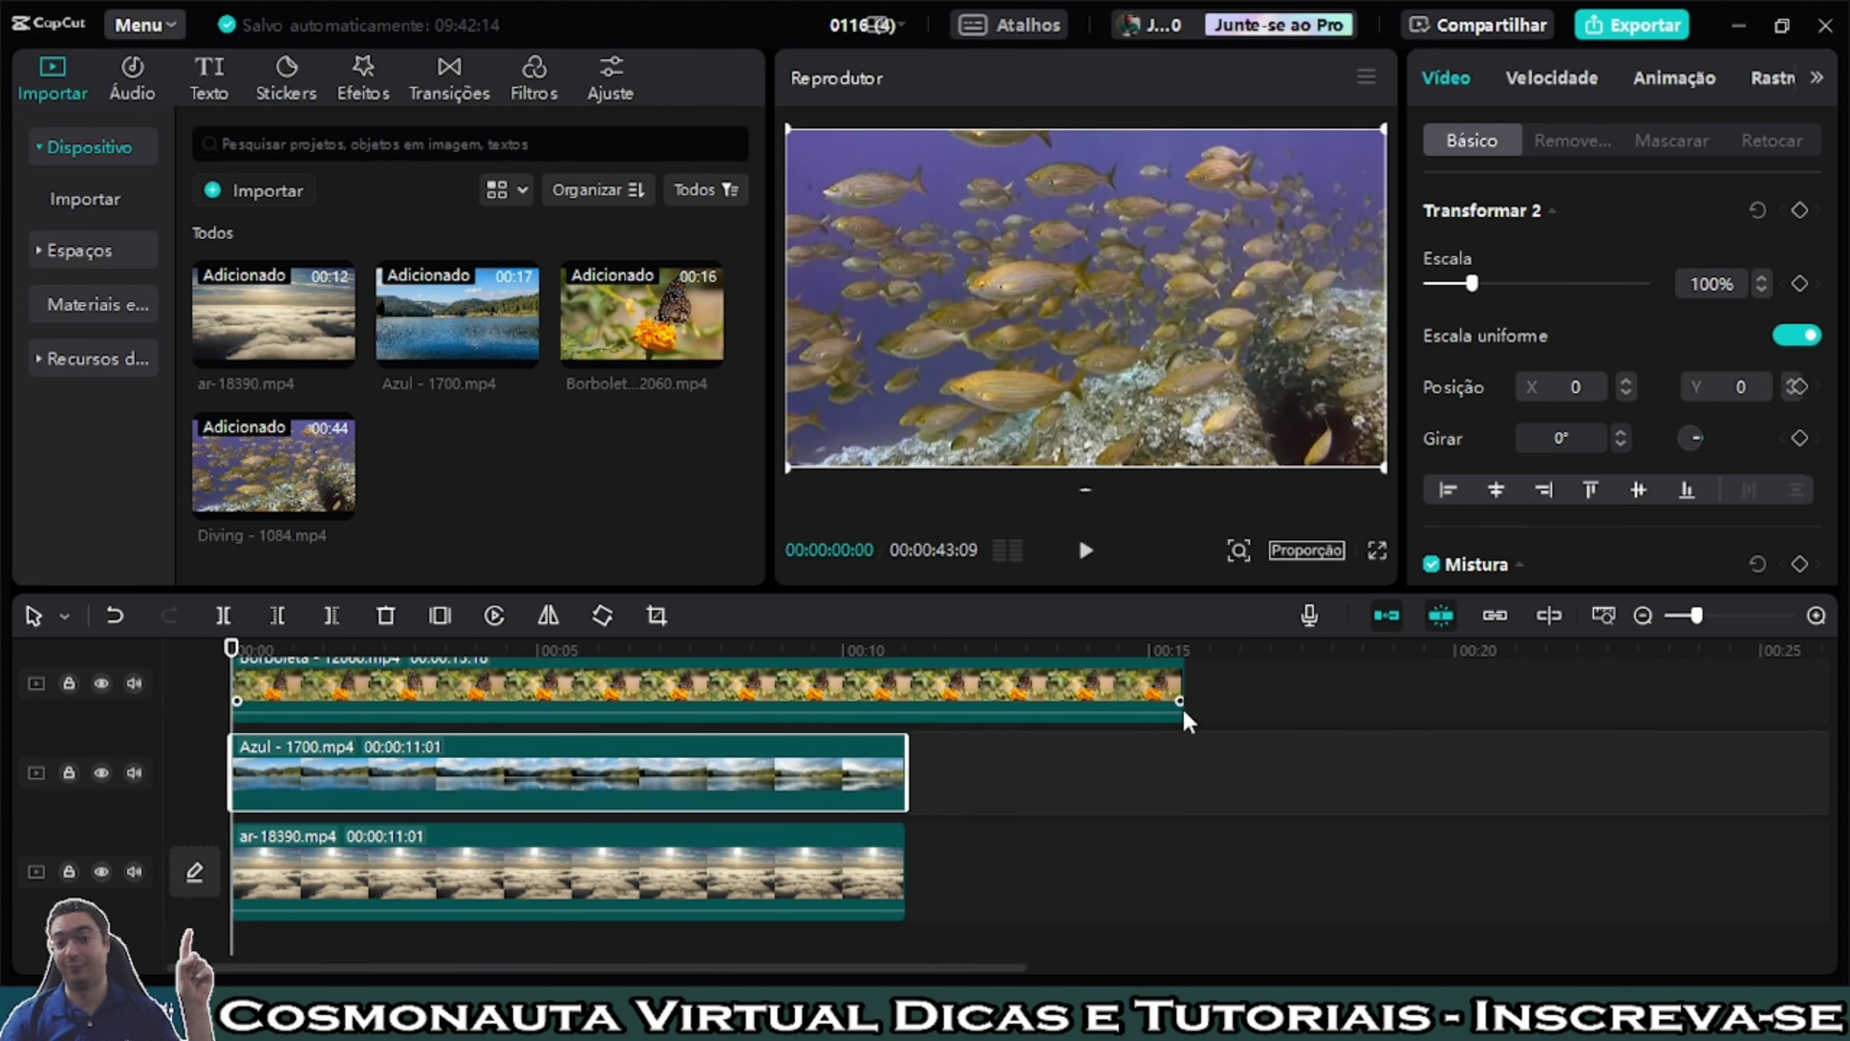
Step: Trim the end of Borboleta - 12060.mp4 to a duration of 00:00:11:01
left_click(1137, 701)
scroll(1165, 722, "up", 1)
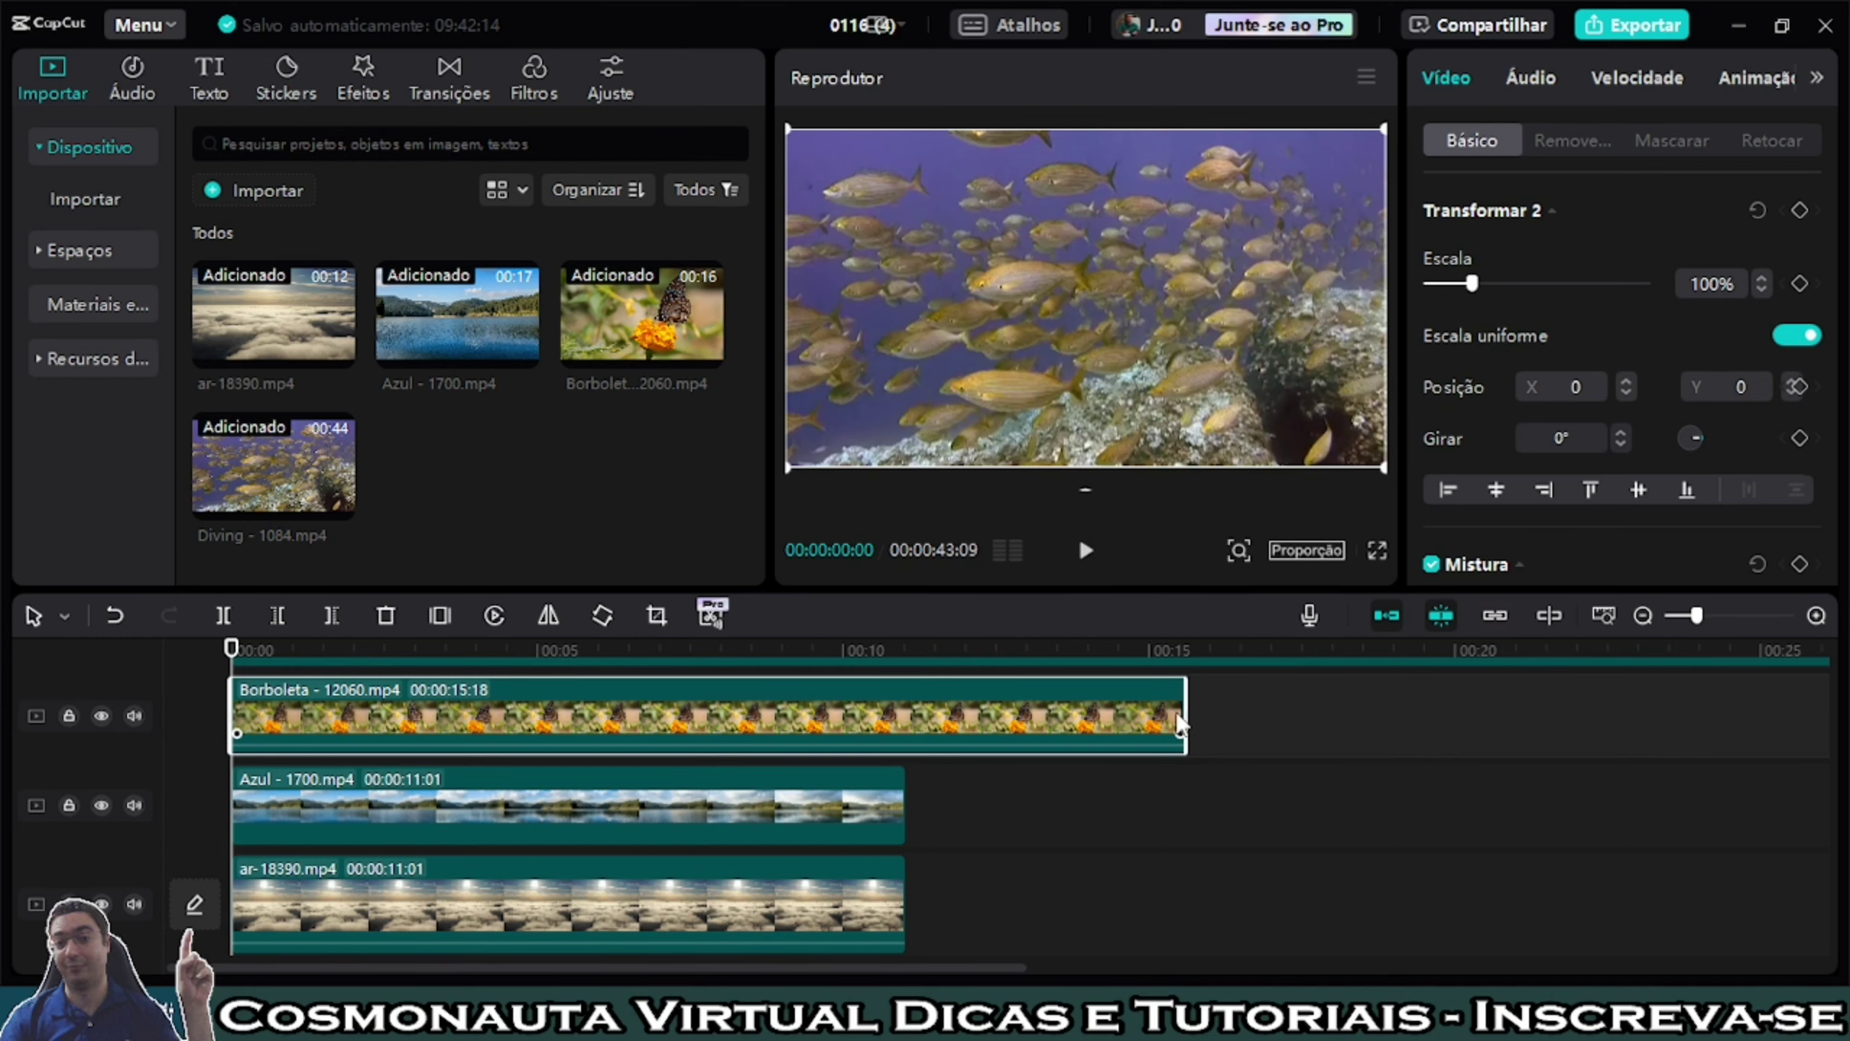
left_click_drag(1184, 722, 907, 723)
Step: Trim the end of Diving - 1084.mp4 to a duration of 00:00:11:01
scroll(1268, 754, "up", 4)
left_click(1384, 771)
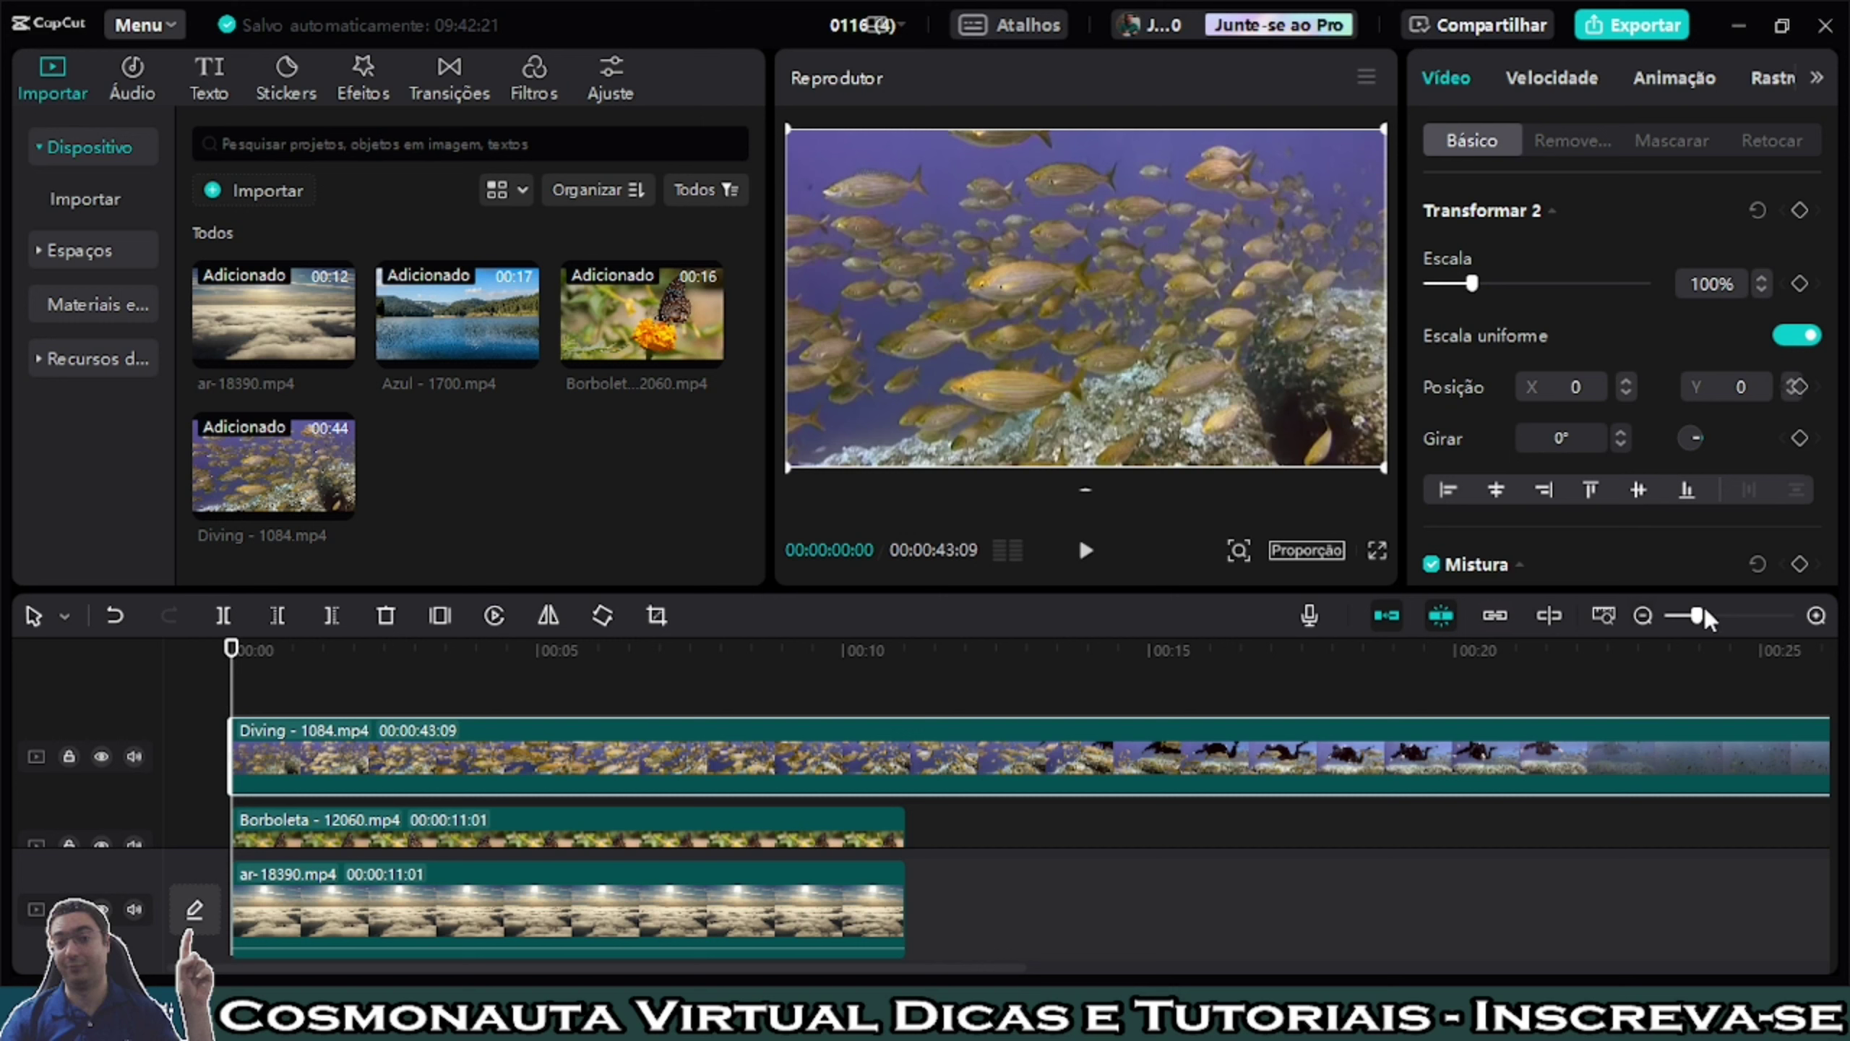
left_click_drag(1697, 616, 1686, 615)
left_click_drag(1548, 773, 570, 778)
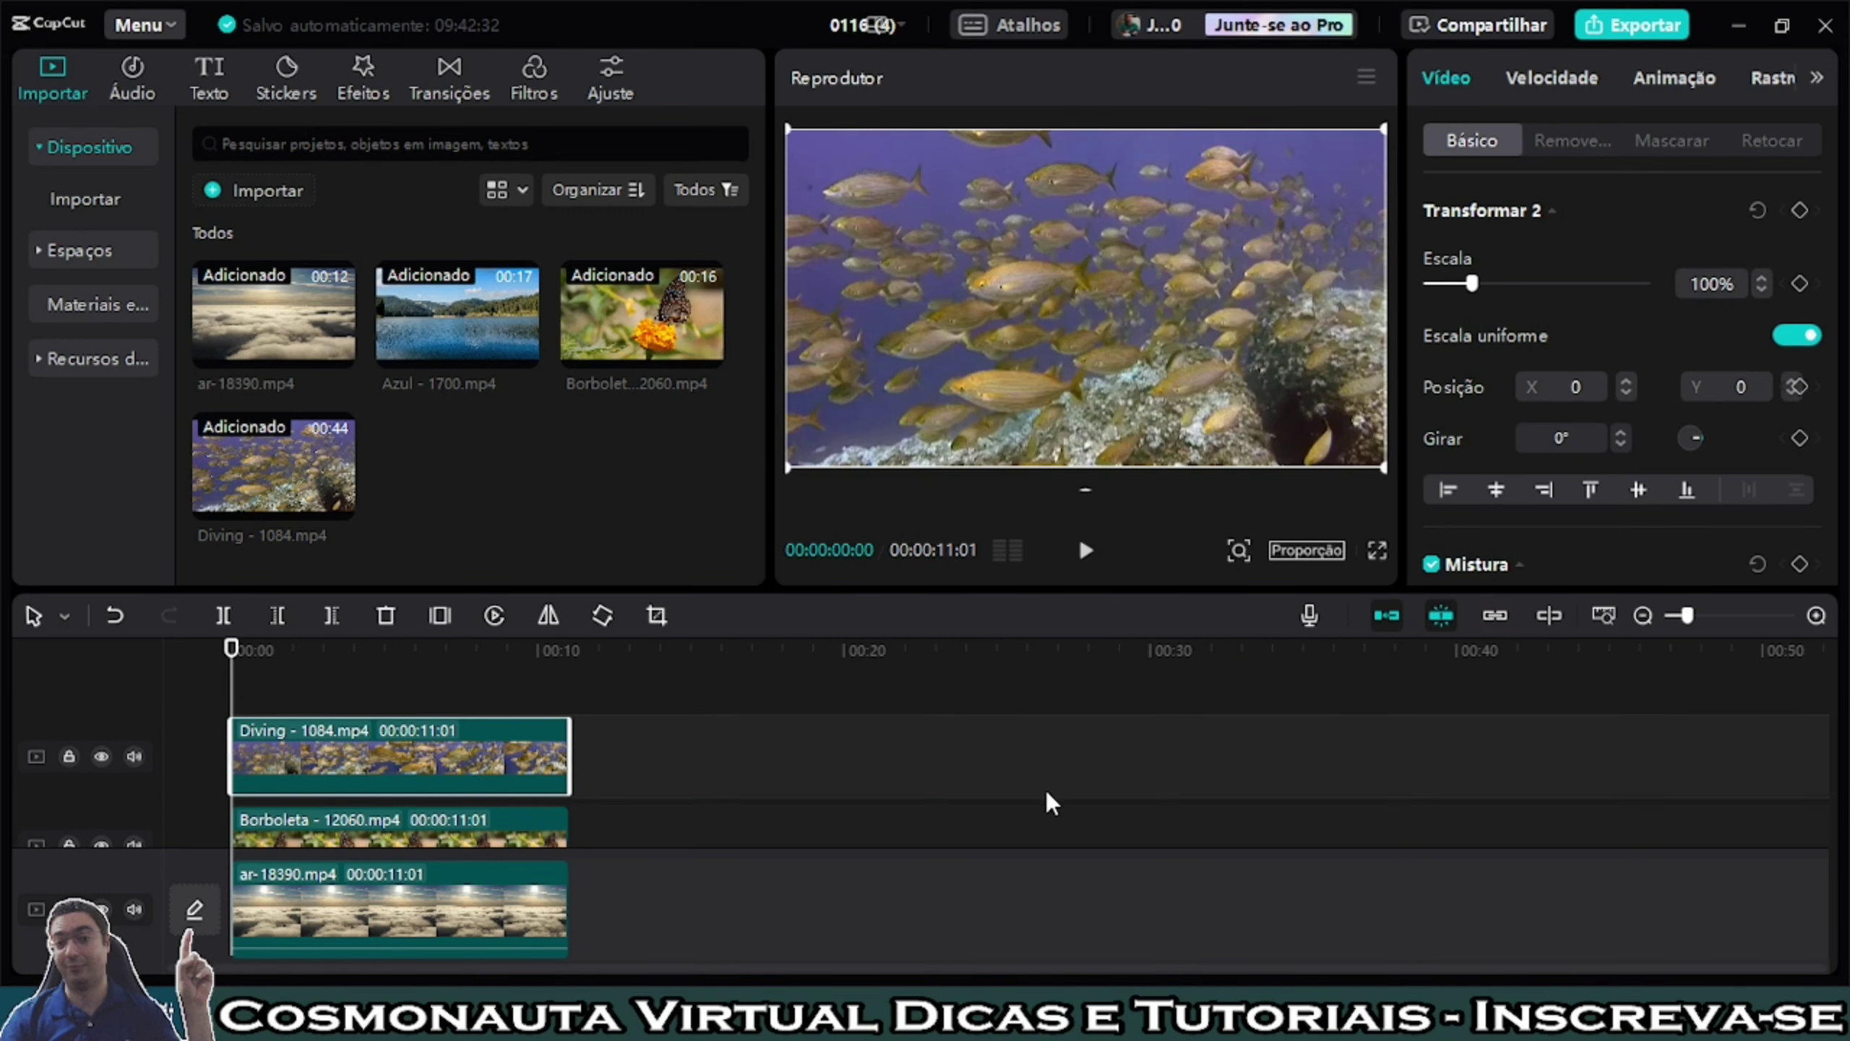
Step: Lengthen Diving - 1084.mp4 again, turn off auto snapping and trim the clip to 00:00:12:11
left_click_drag(570, 761, 1096, 765)
key("ctrl+z")
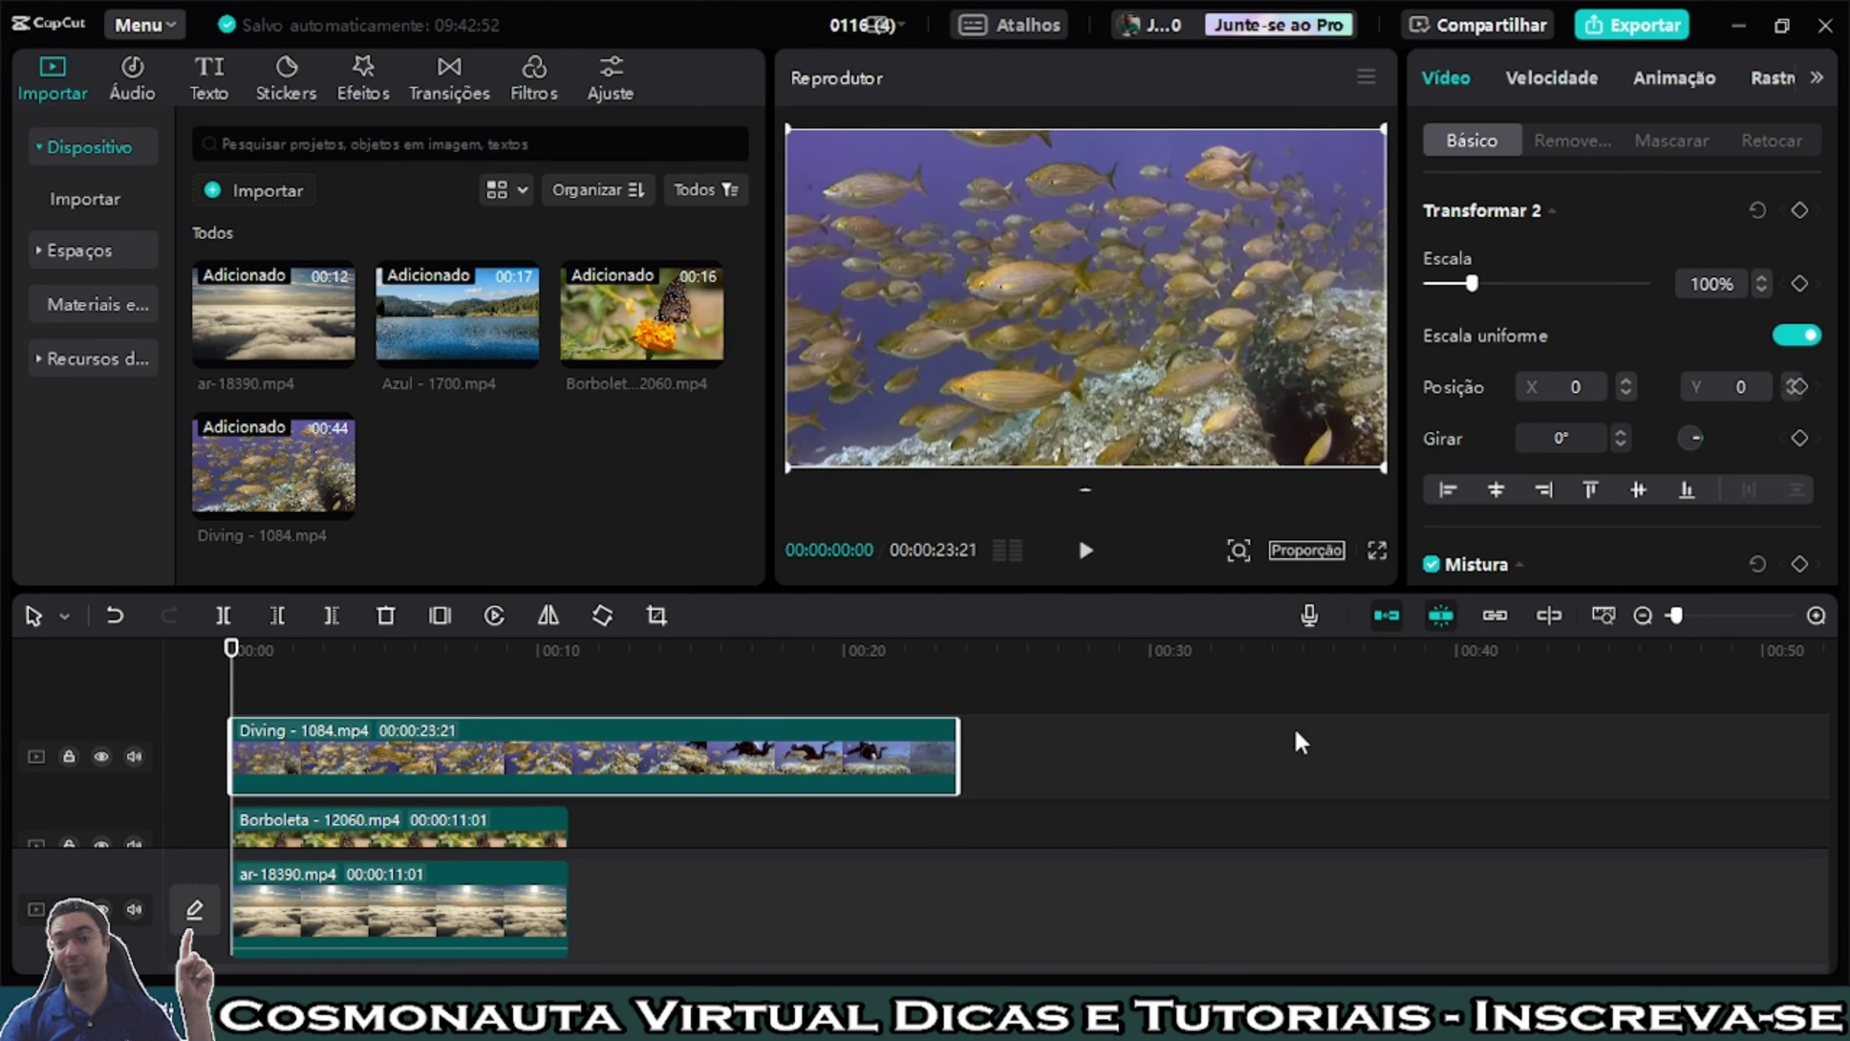
left_click(1441, 616)
left_click_drag(958, 766, 612, 765)
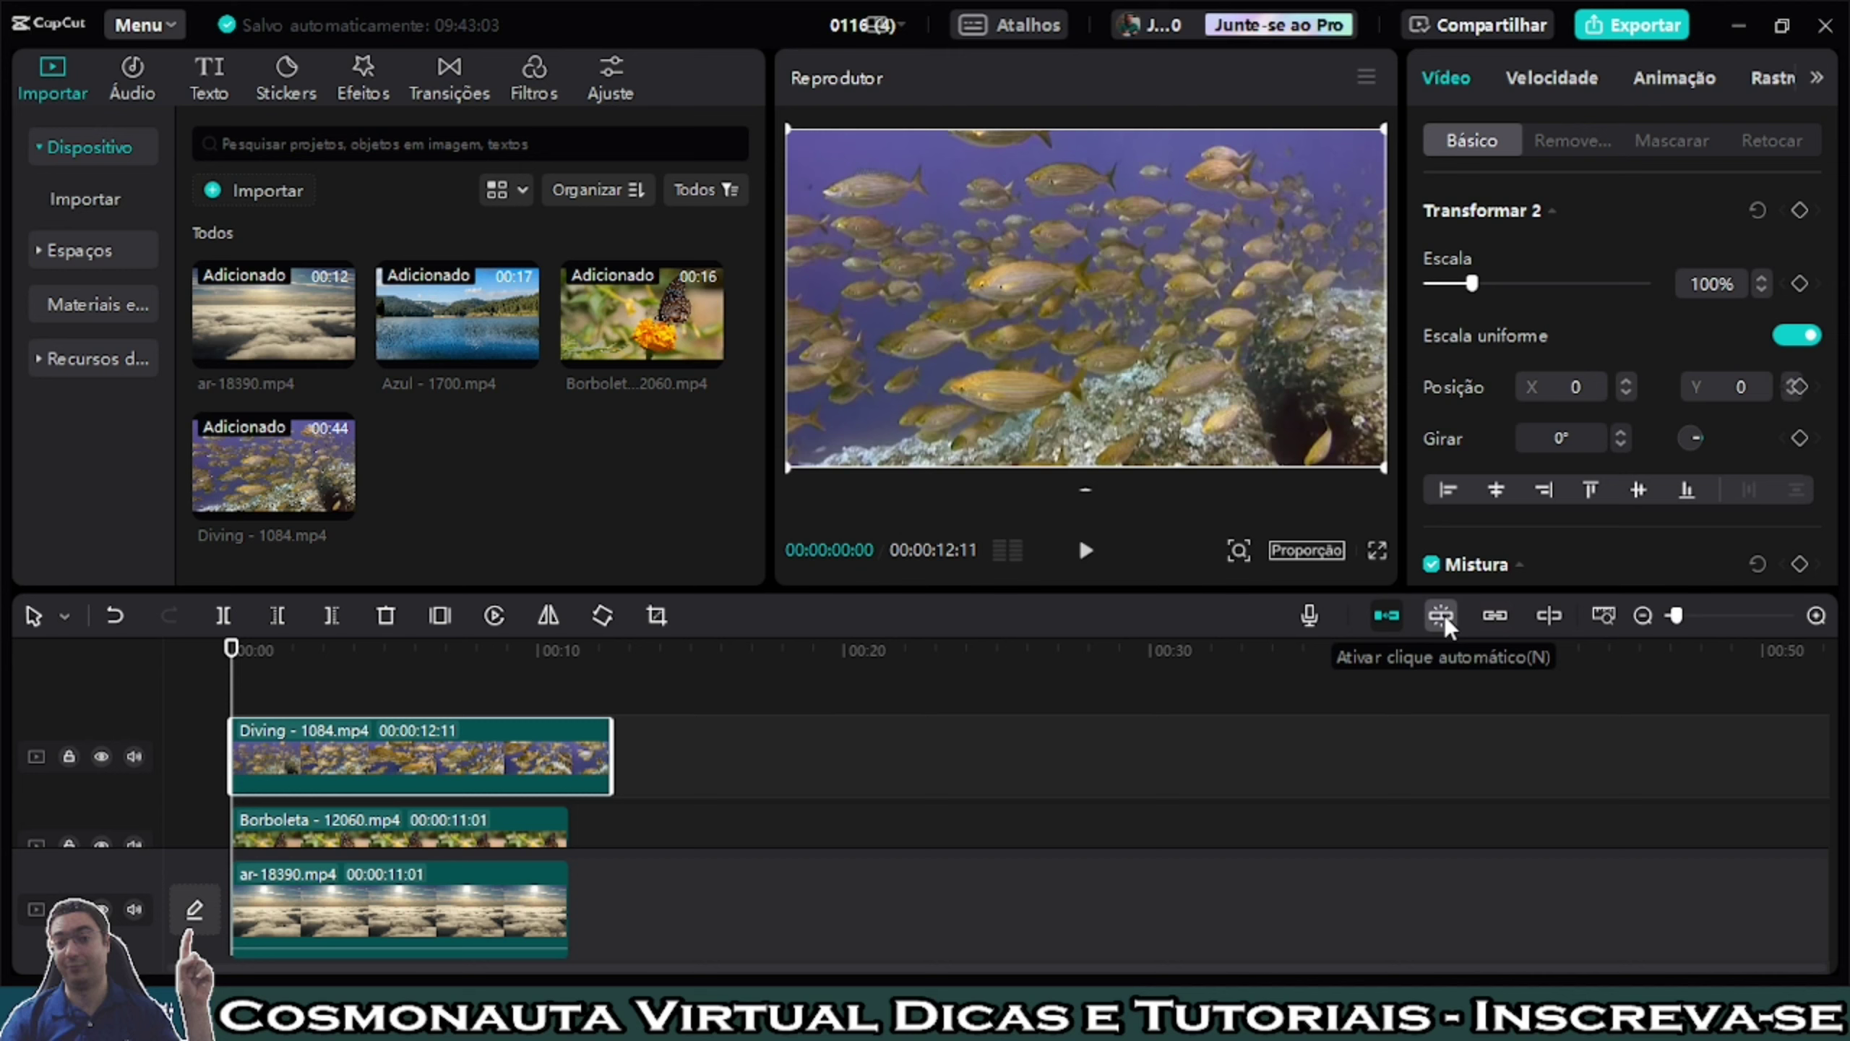
Step: Turn auto snapping back on and trim Diving - 1084.mp4 flush with the ends of the other clips at 00:00:11:01
left_click(1445, 620)
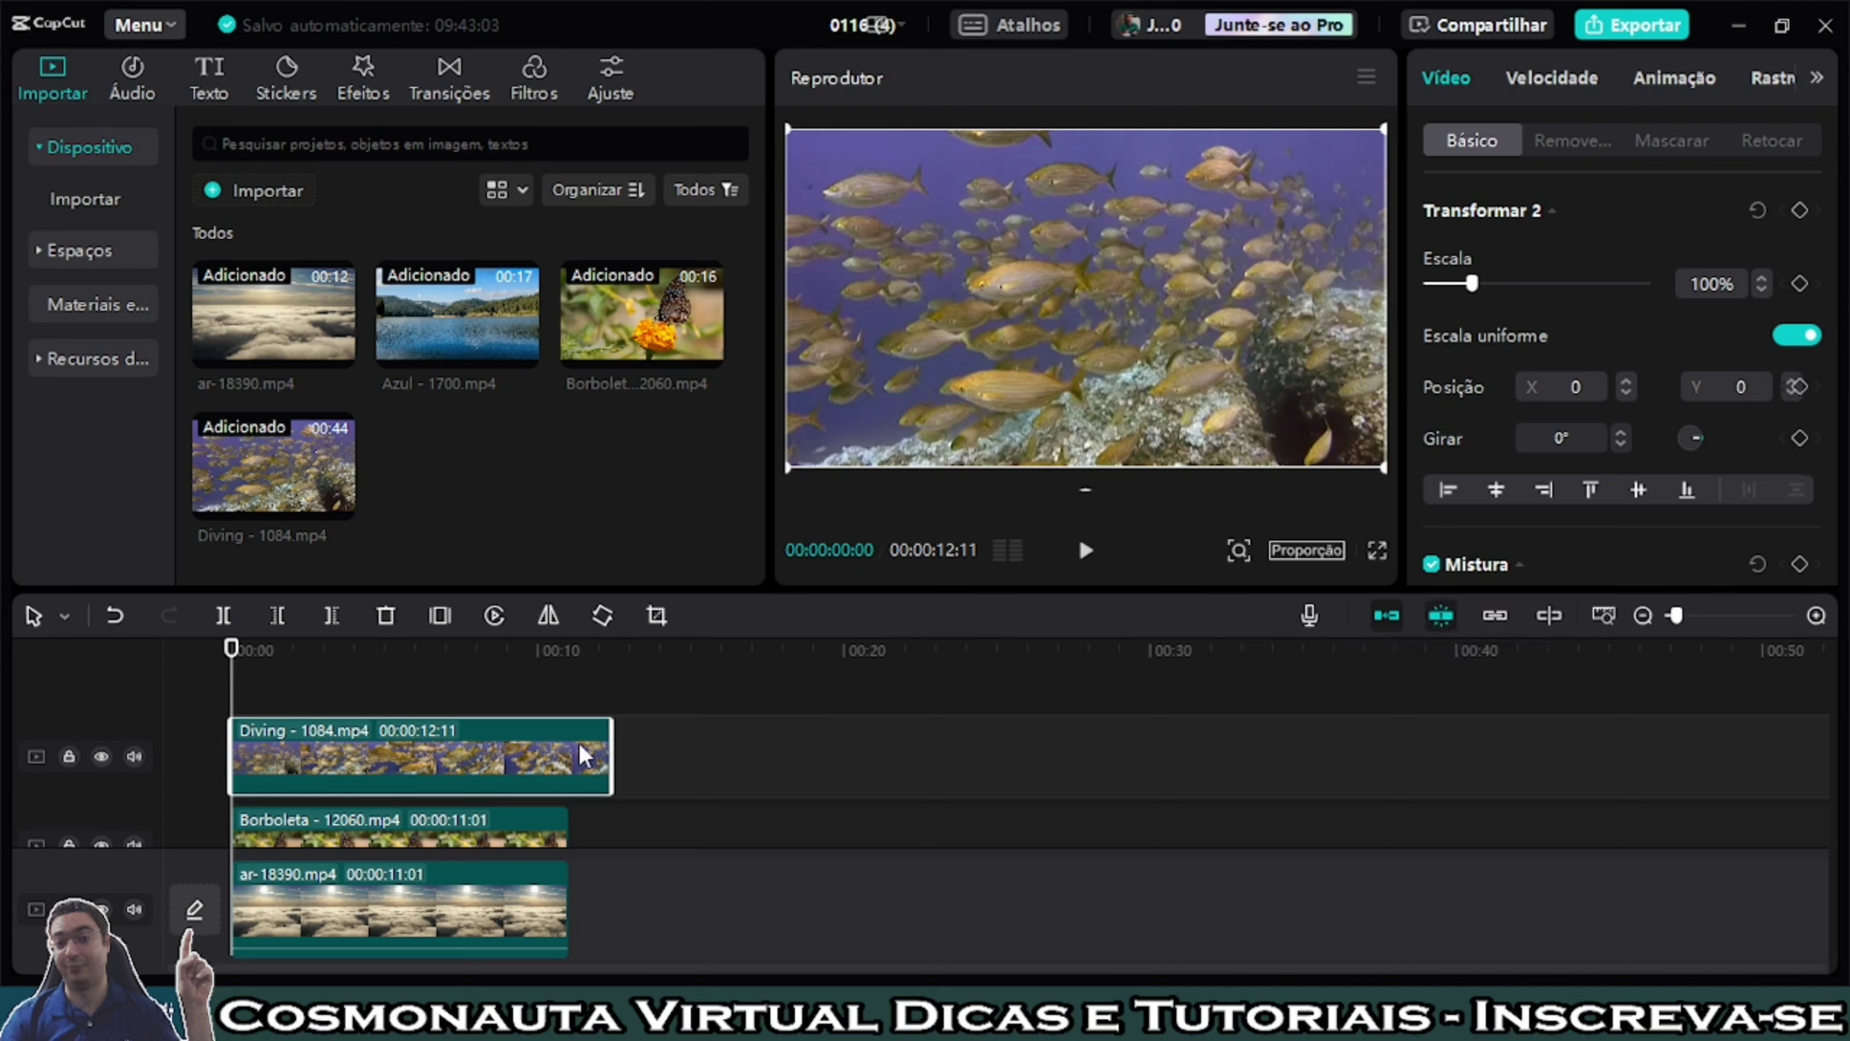
left_click_drag(614, 765, 568, 781)
left_click(815, 857)
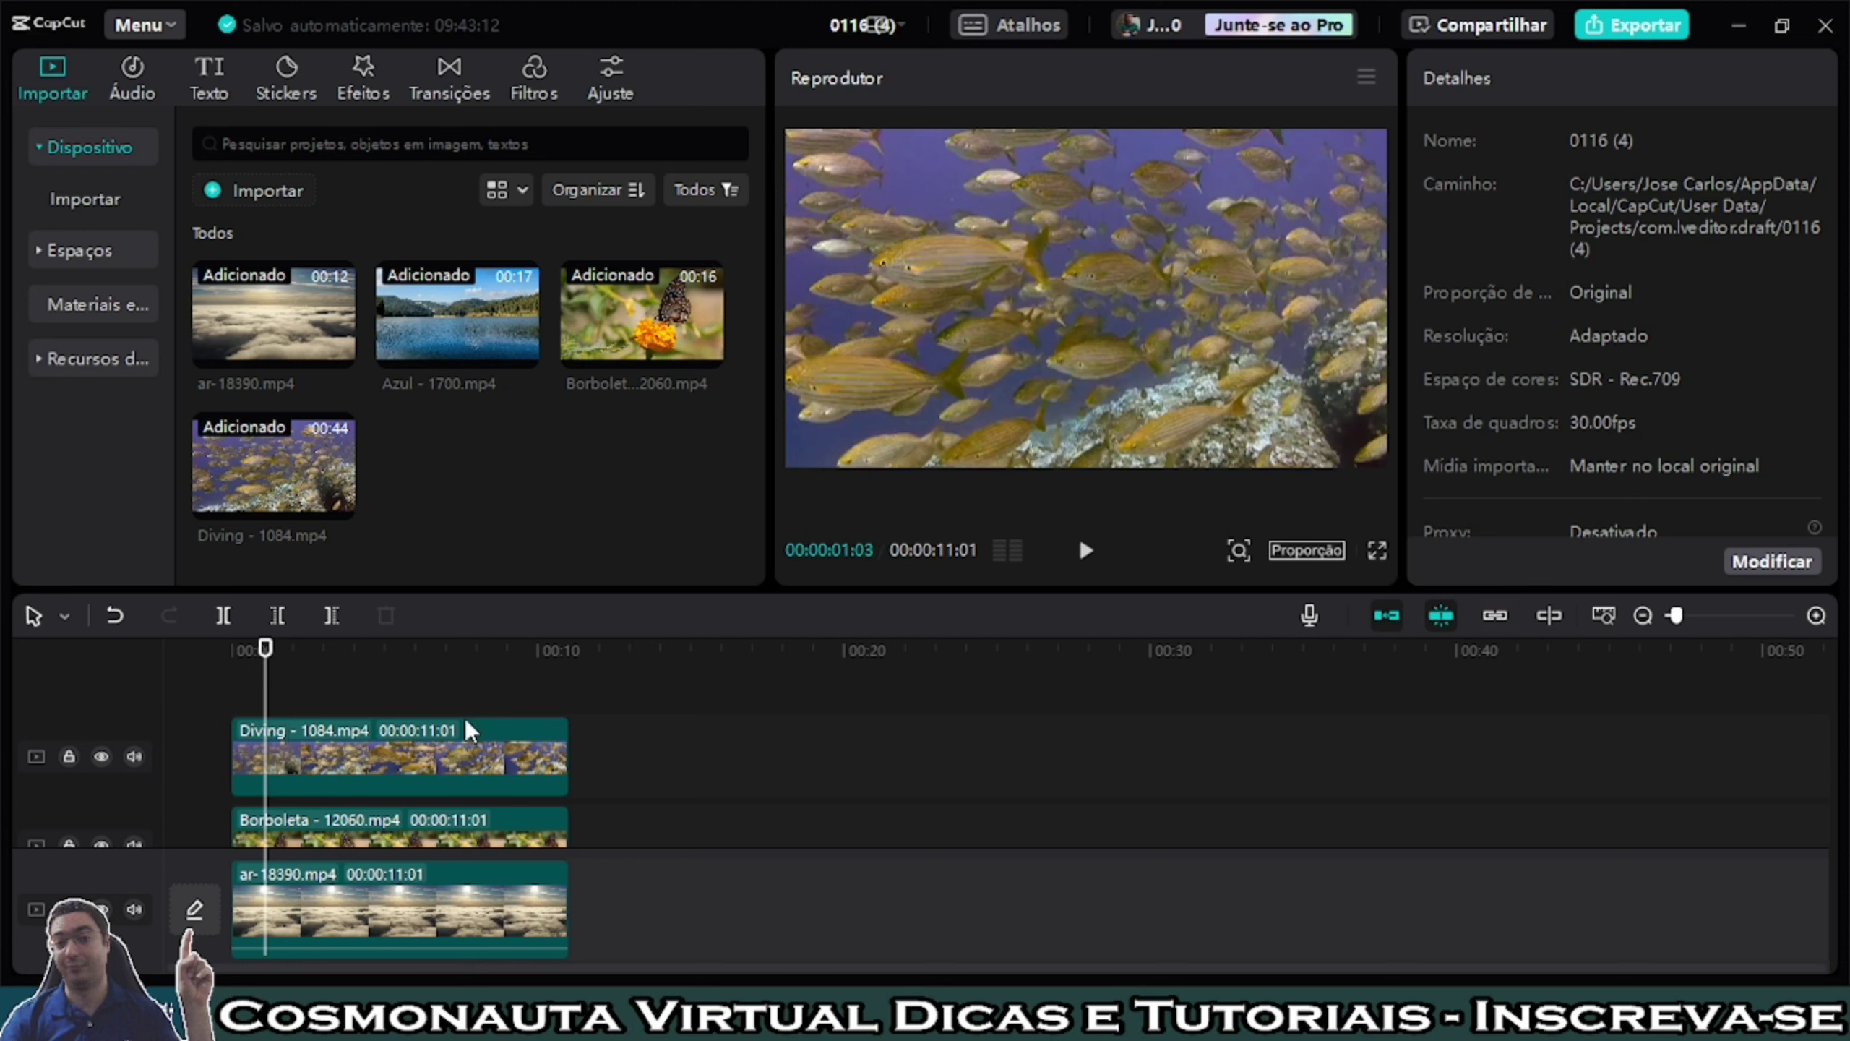
Step: Scale Diving - 1084.mp4 to 50% and place it in the upper-right quarter of the frame, at about X 952, Y 536
left_click(269, 763)
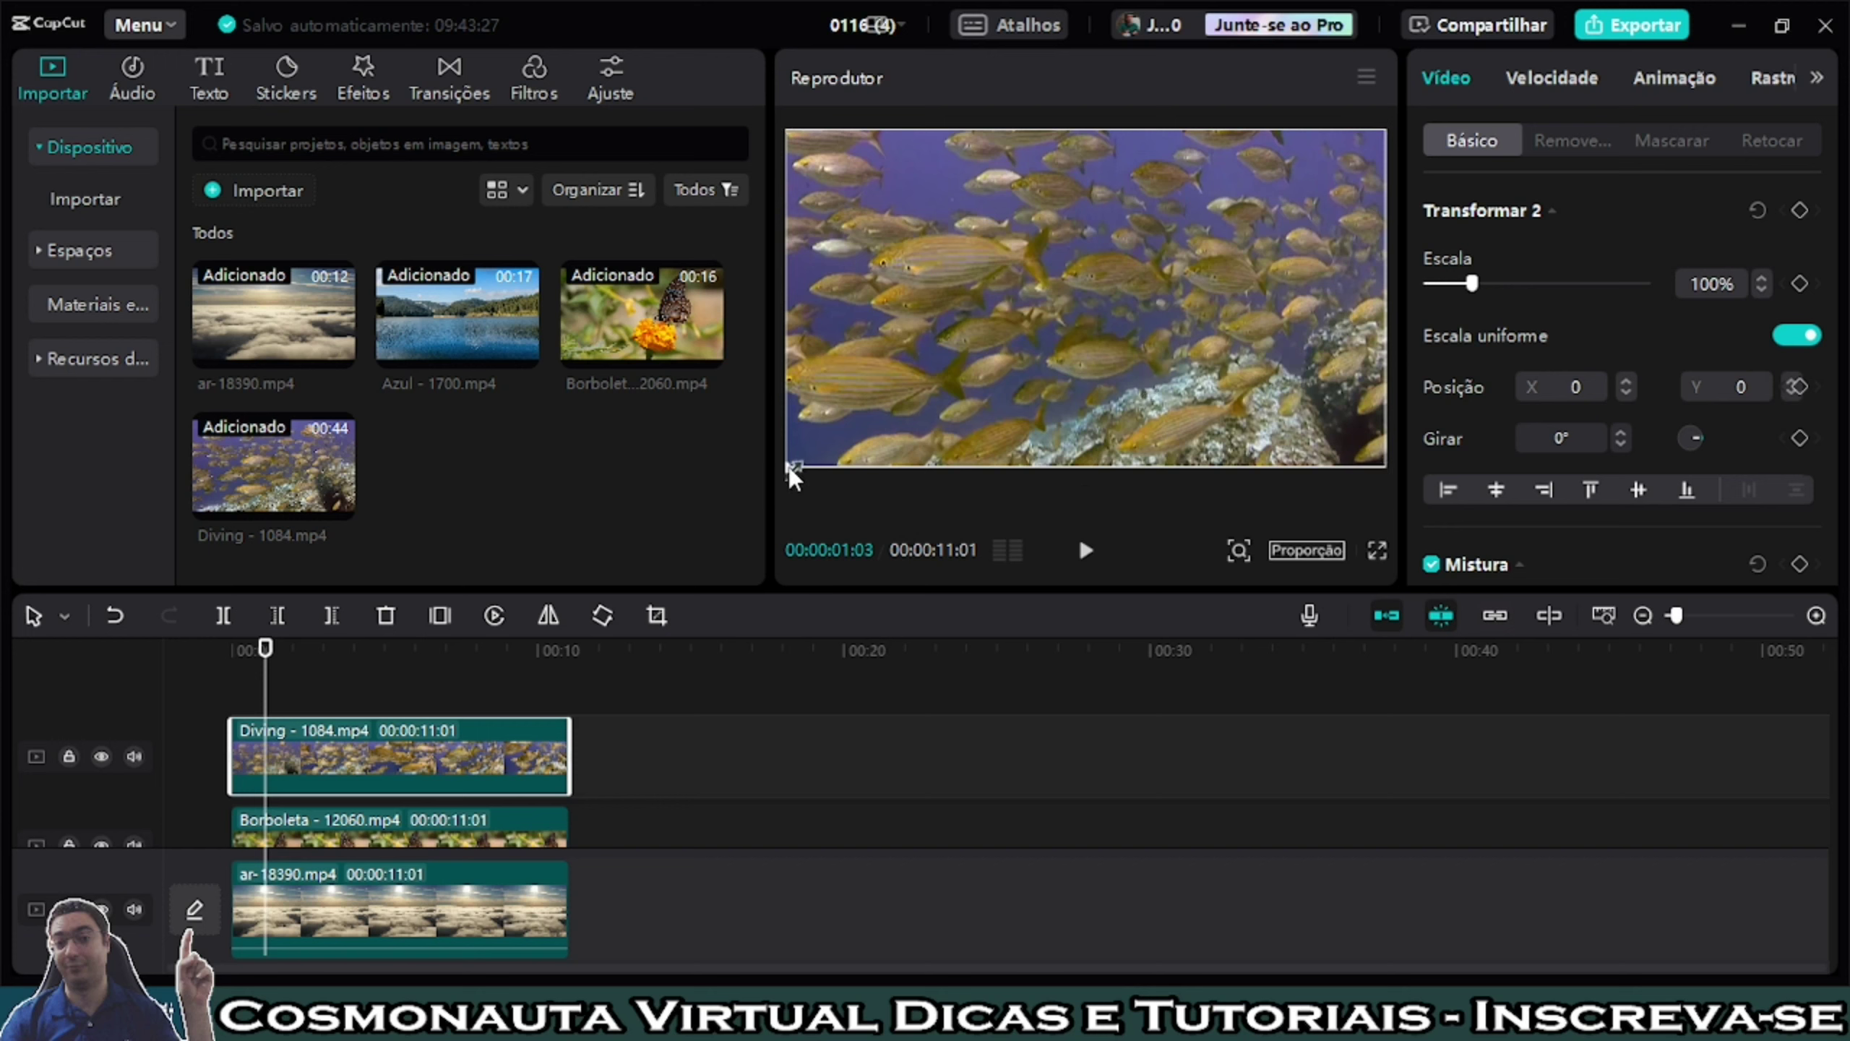
left_click_drag(790, 465, 1009, 365)
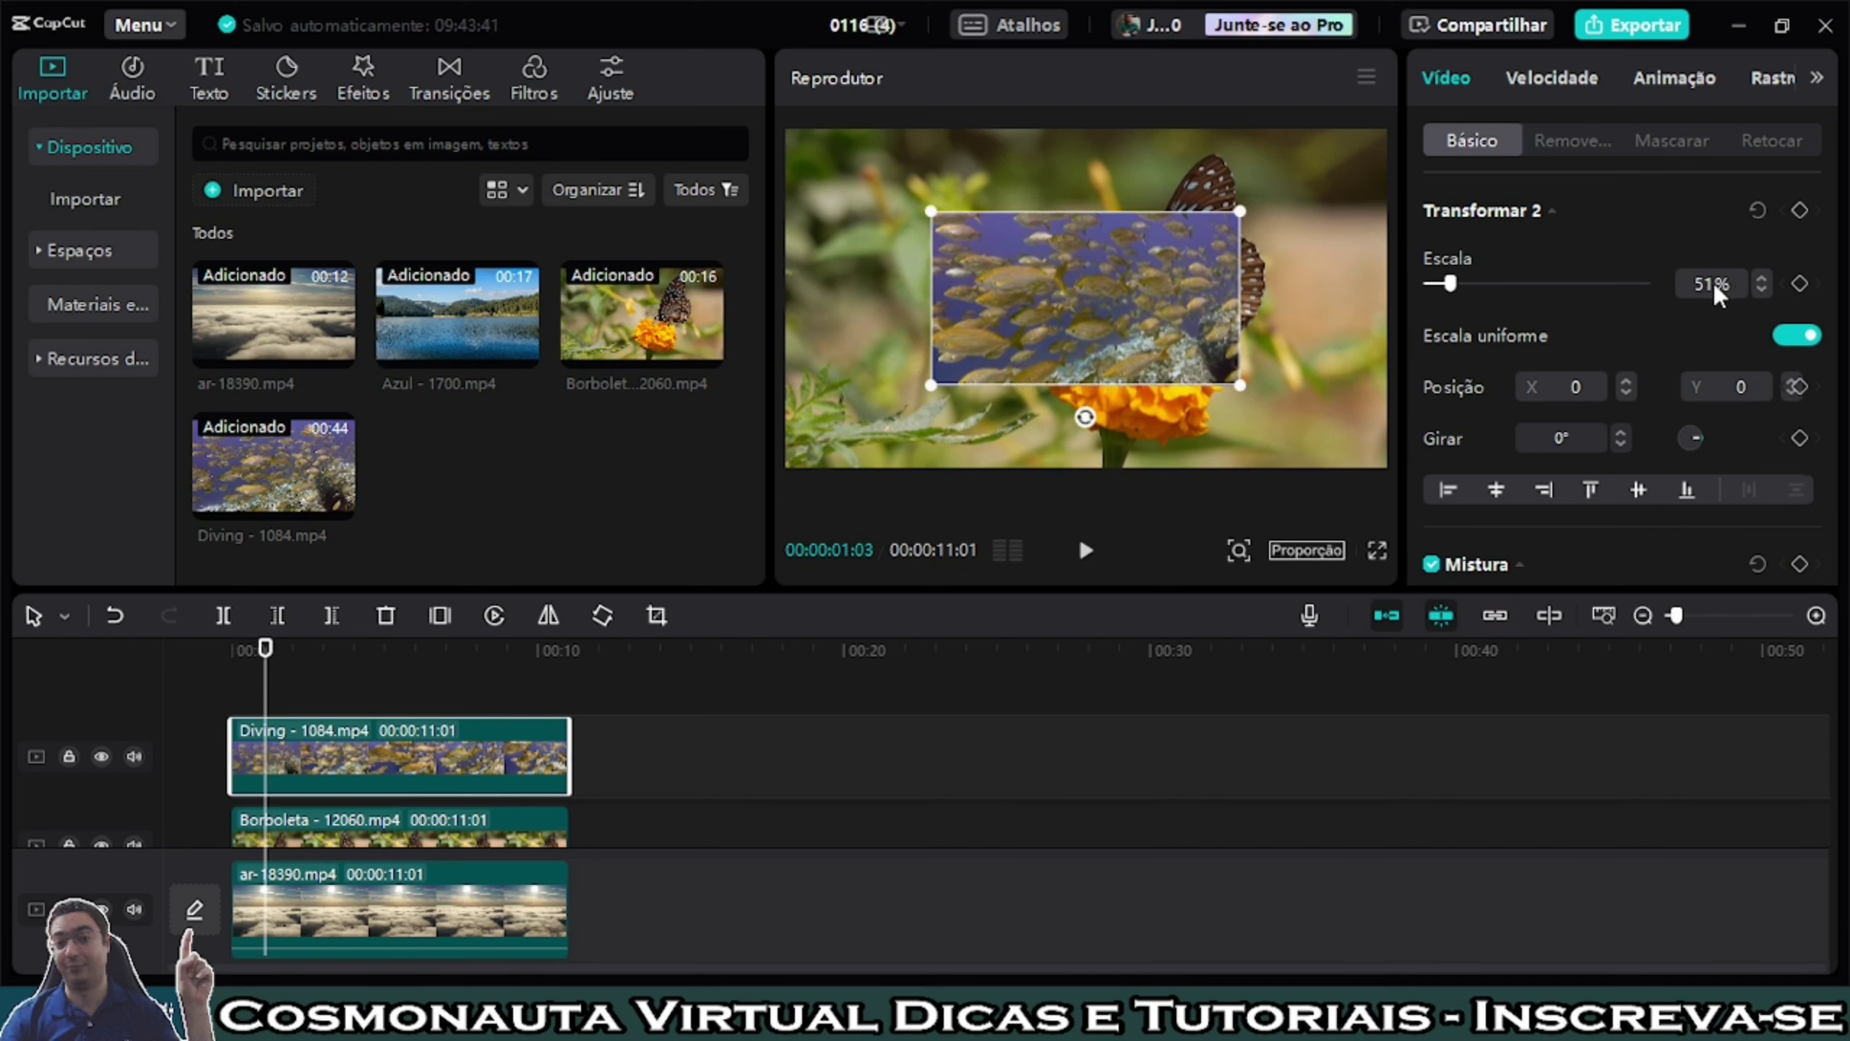
left_click(1762, 289)
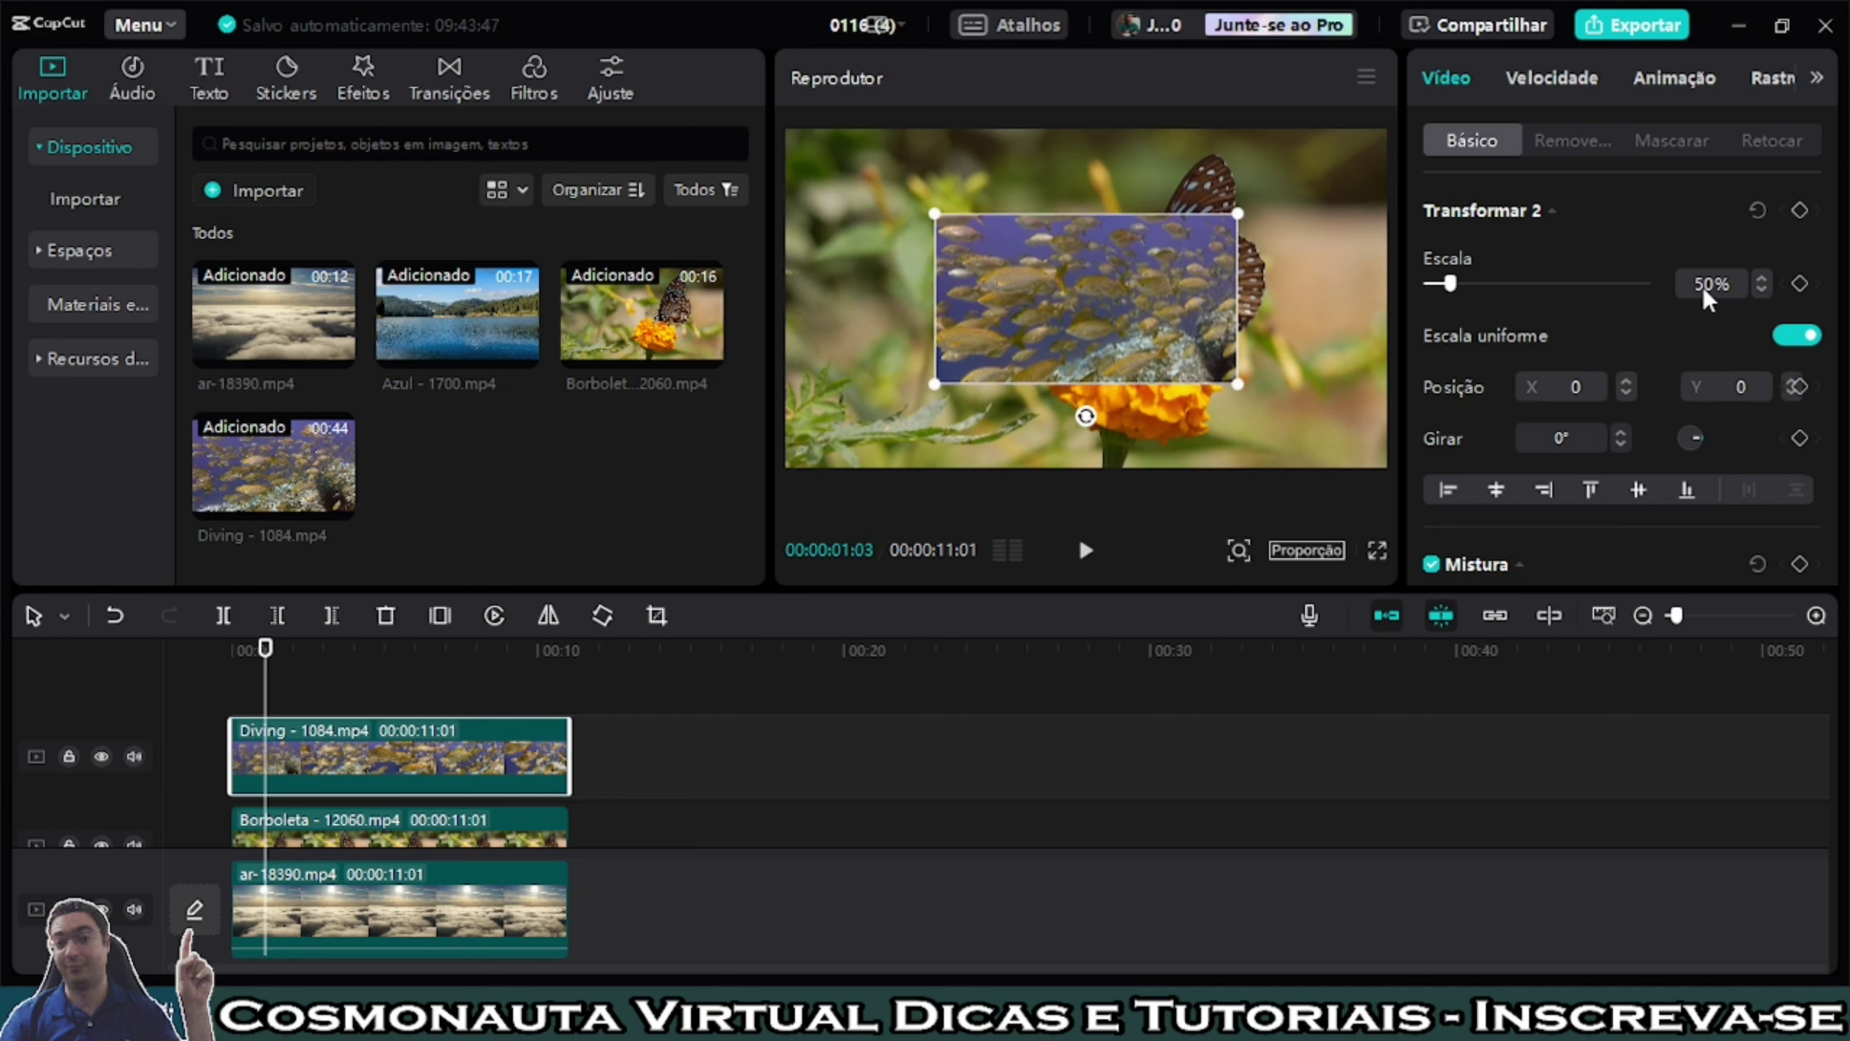
left_click_drag(1083, 324, 1207, 240)
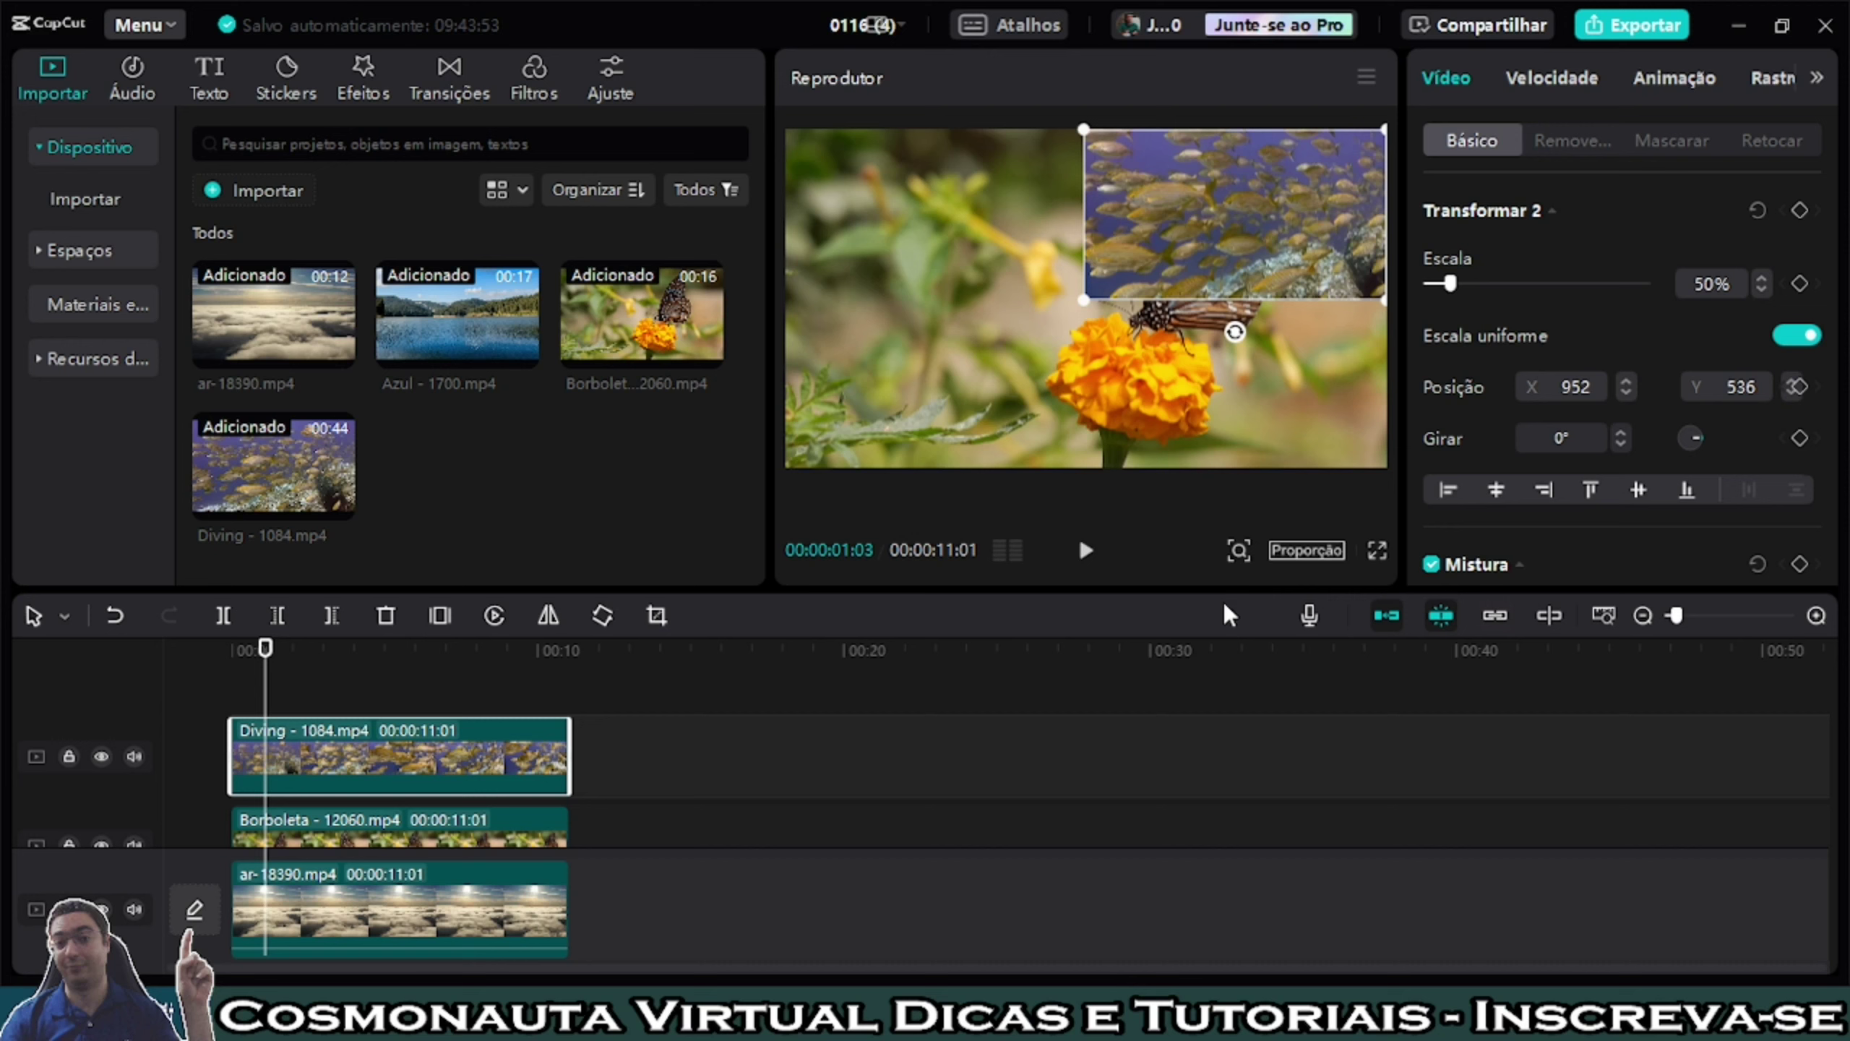
Step: Scale Borboleta - 12060.mp4 to 50% and place it in the lower-right quarter of the frame, at X 960, Y -540
left_click(386, 844)
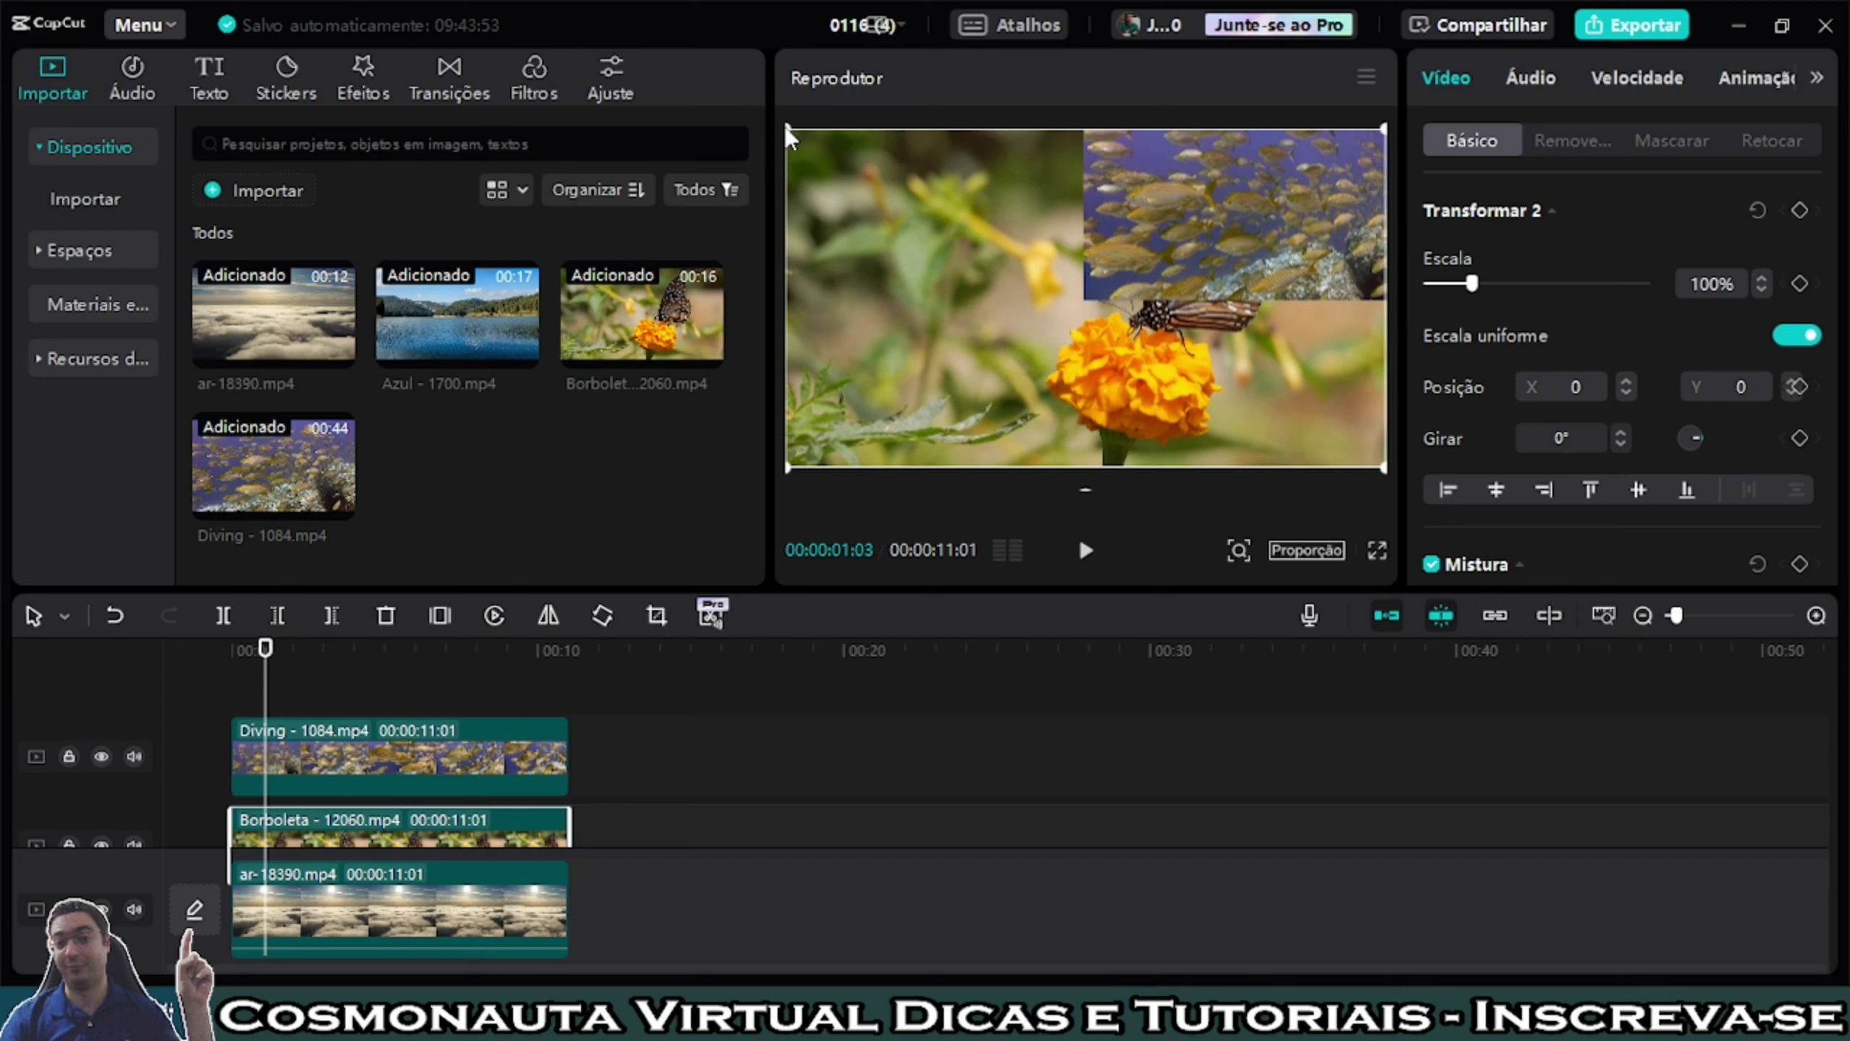
left_click_drag(789, 127, 945, 232)
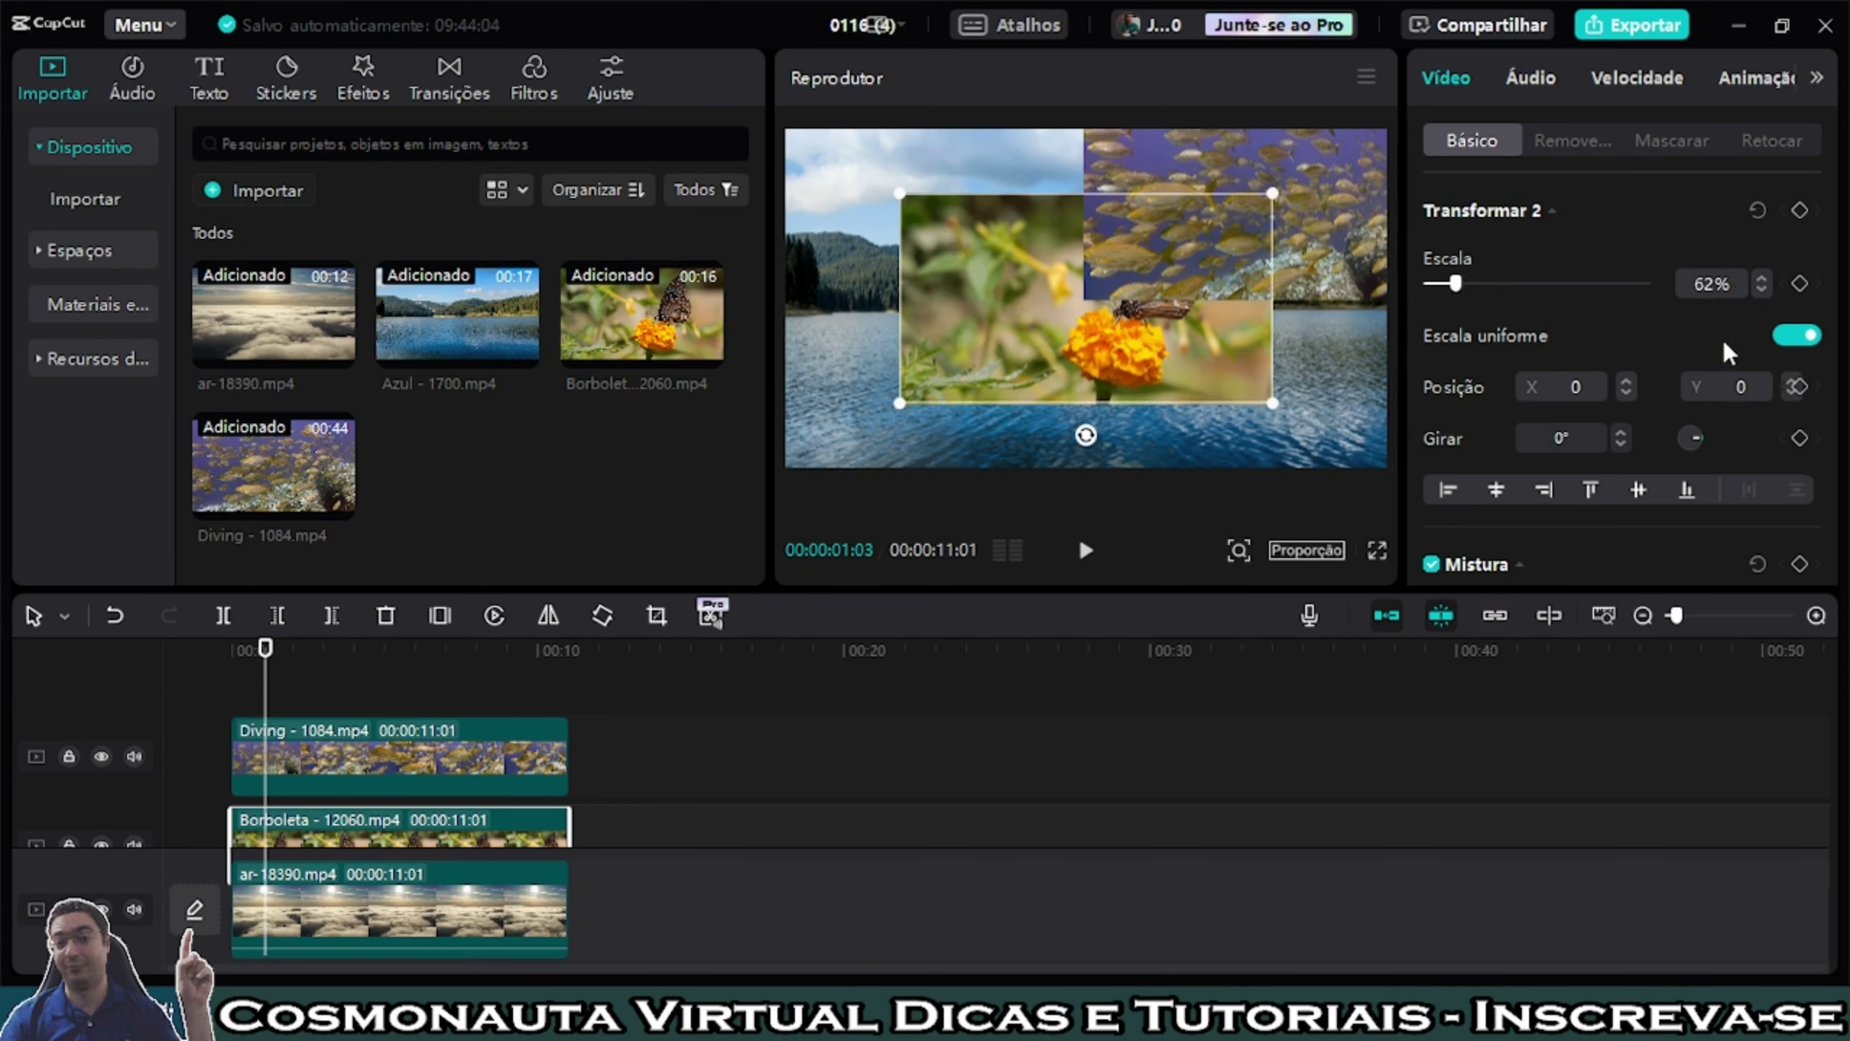
left_click(1762, 289)
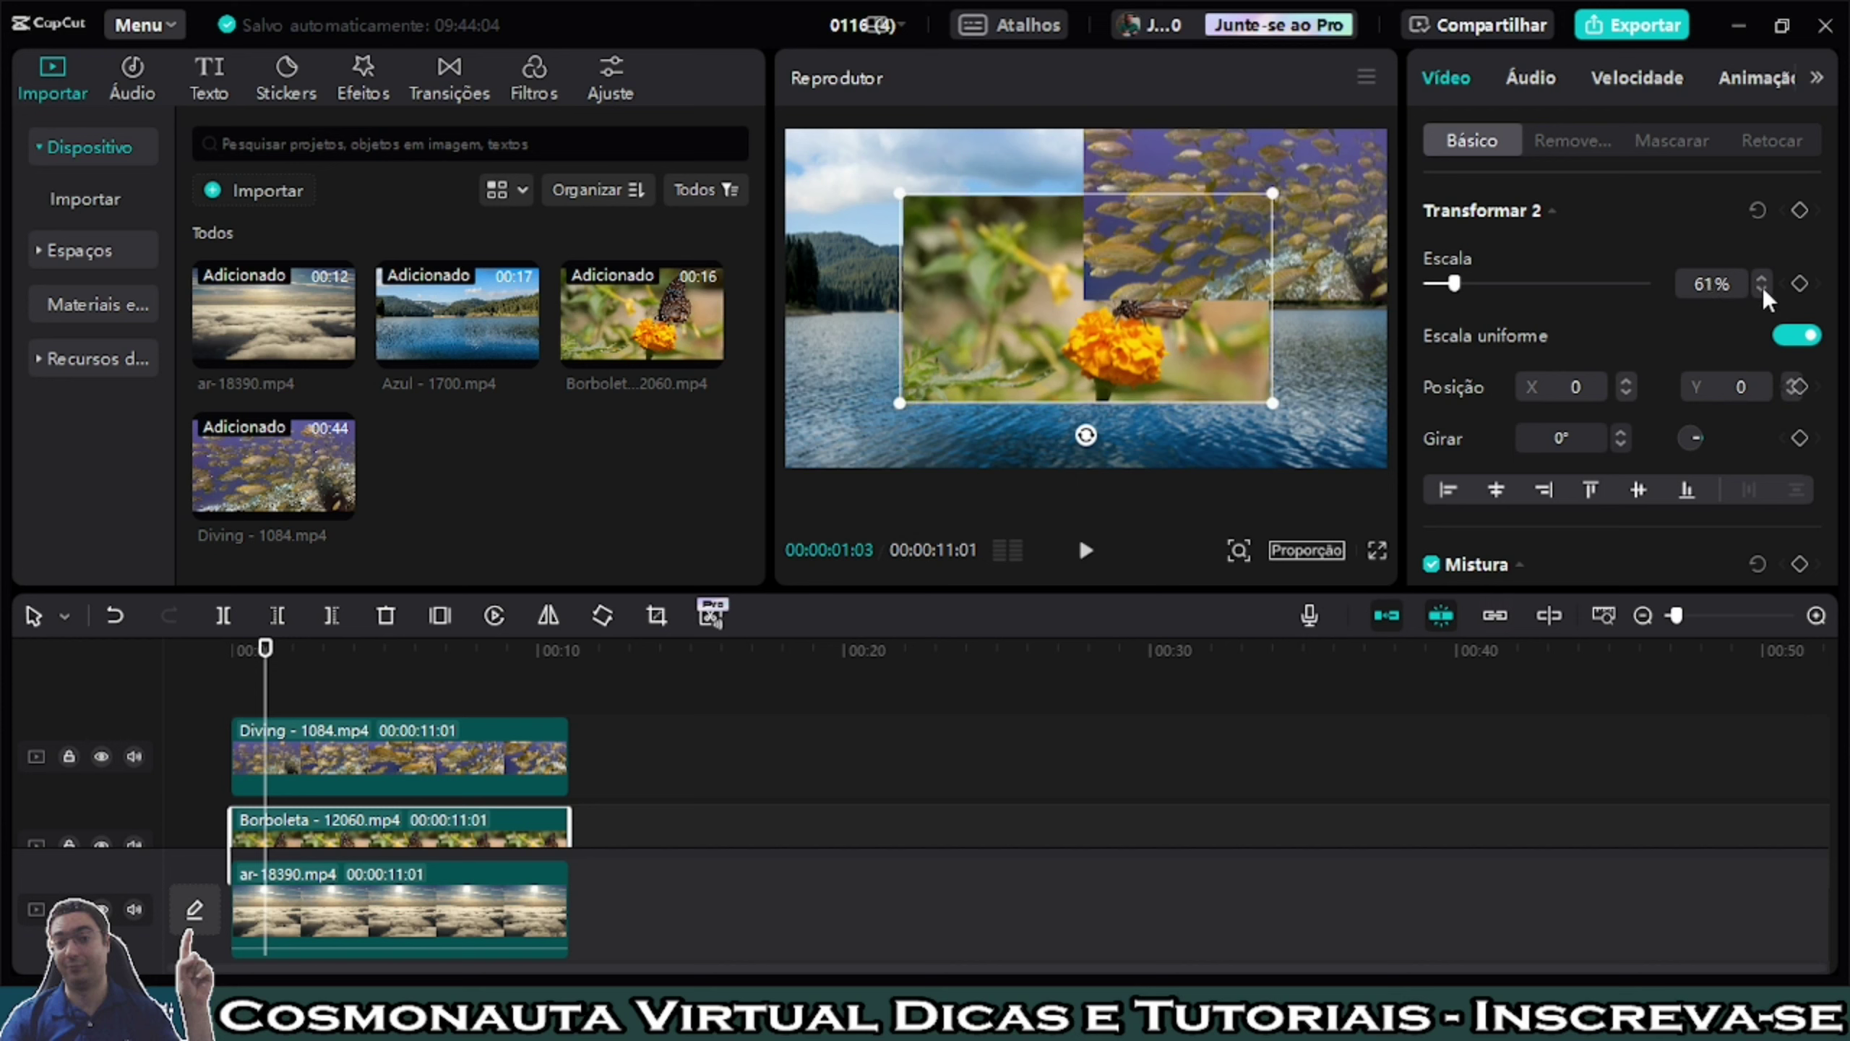
left_click(1763, 289)
left_click(1763, 289)
left_click(1763, 286)
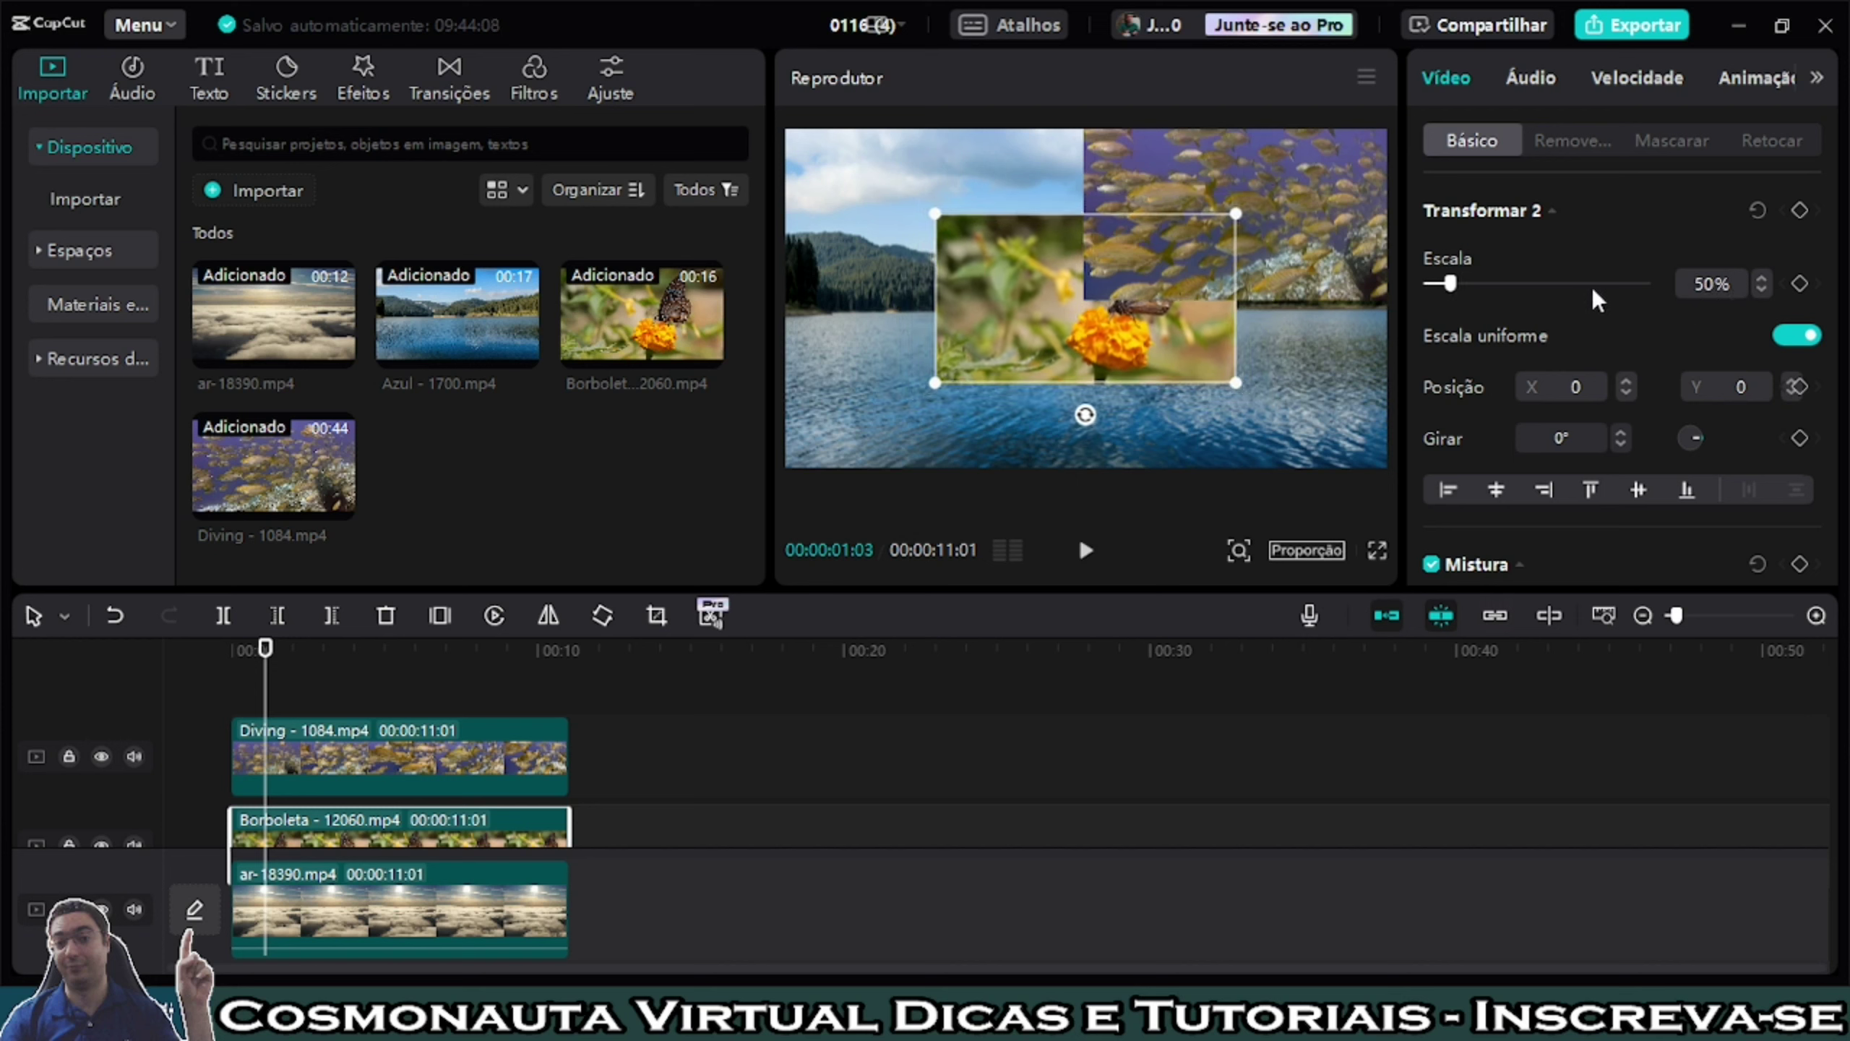
left_click_drag(1066, 339, 1279, 400)
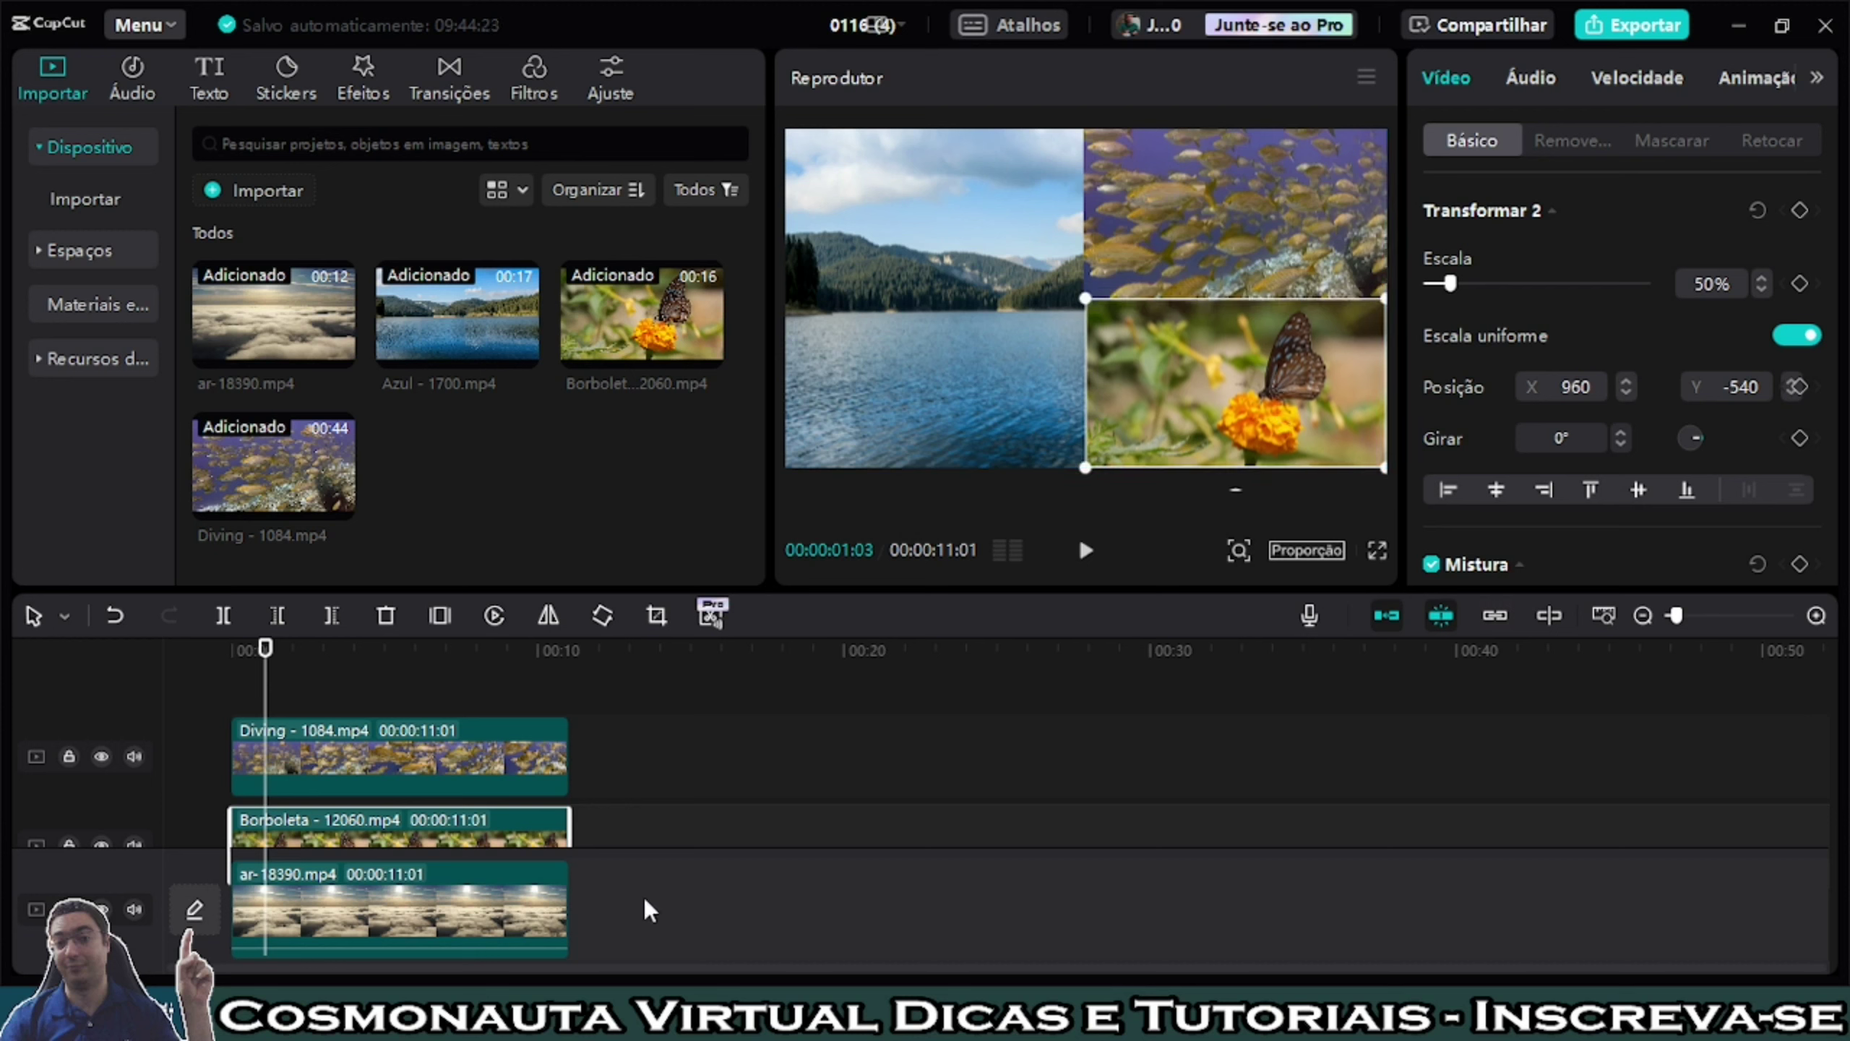
Step: Scale Azul - 1700.mp4 to 50% and place it in the upper-left quarter of the frame, at about X -963, Y 542
left_click(422, 923)
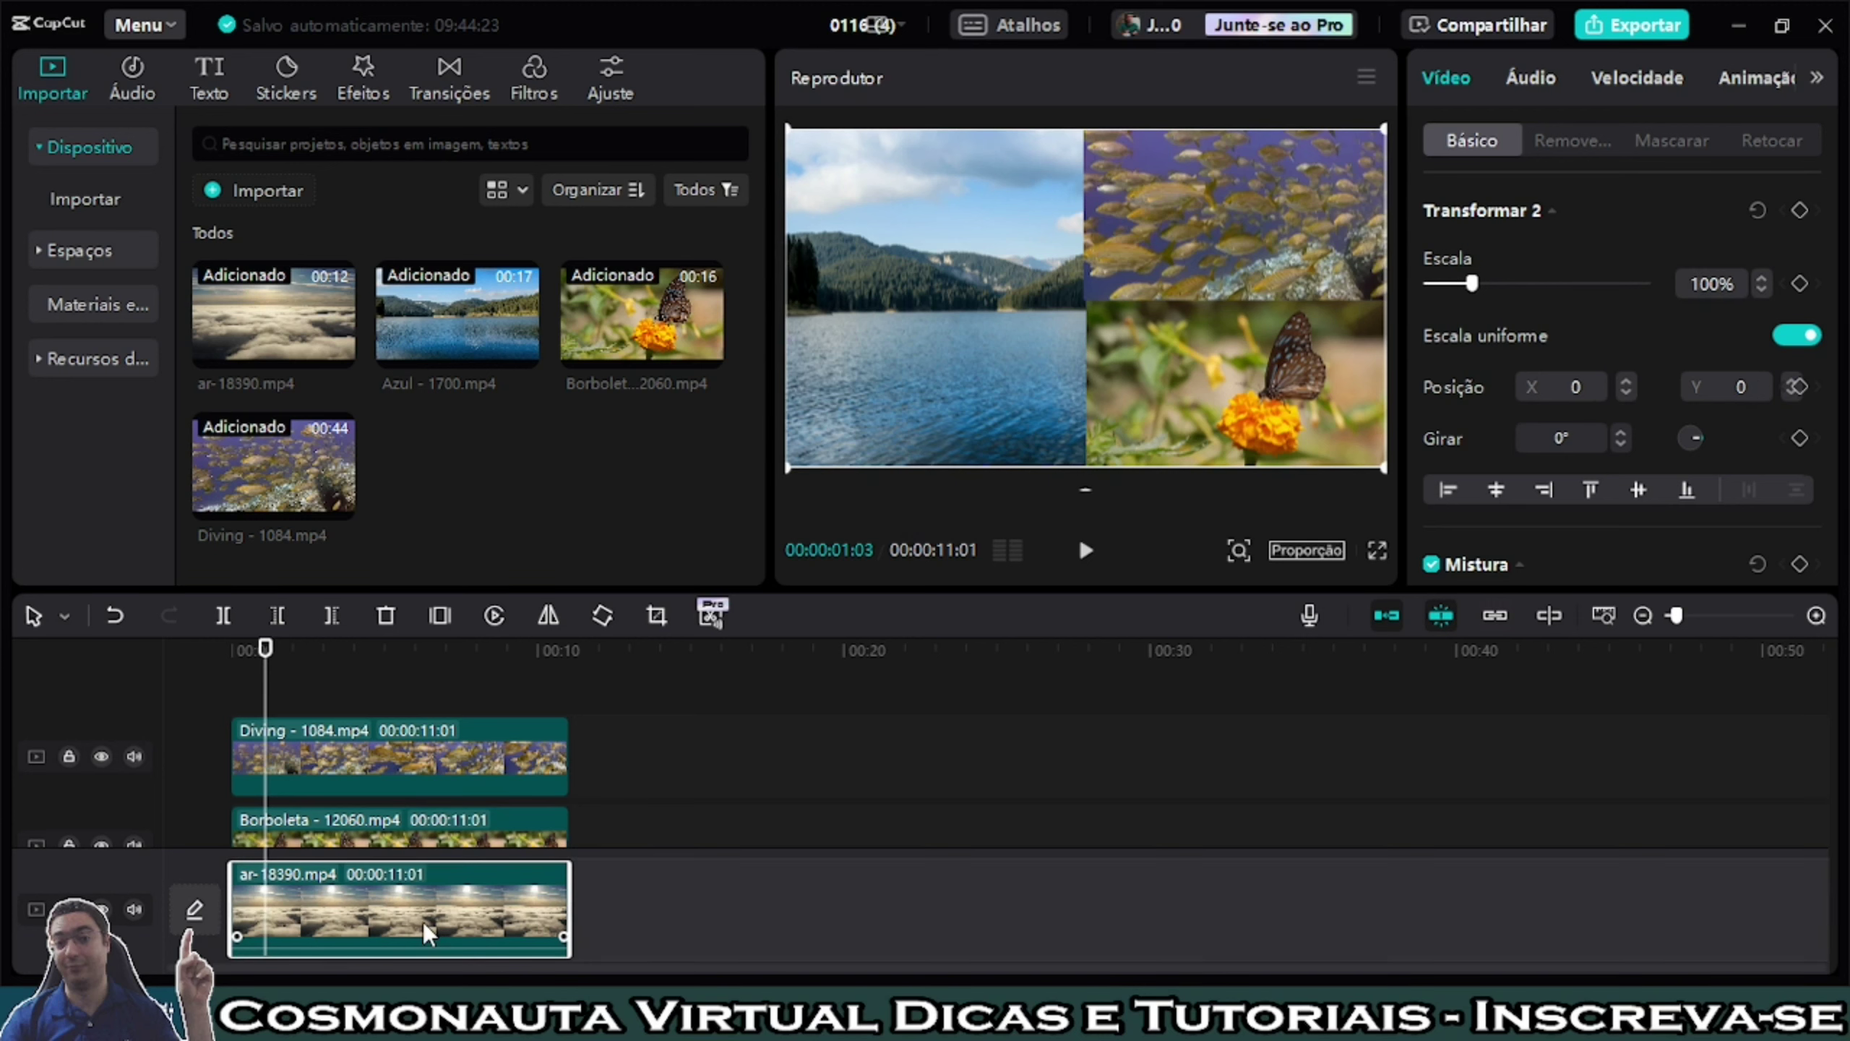
scroll(709, 805, "down", 2)
left_click(343, 785)
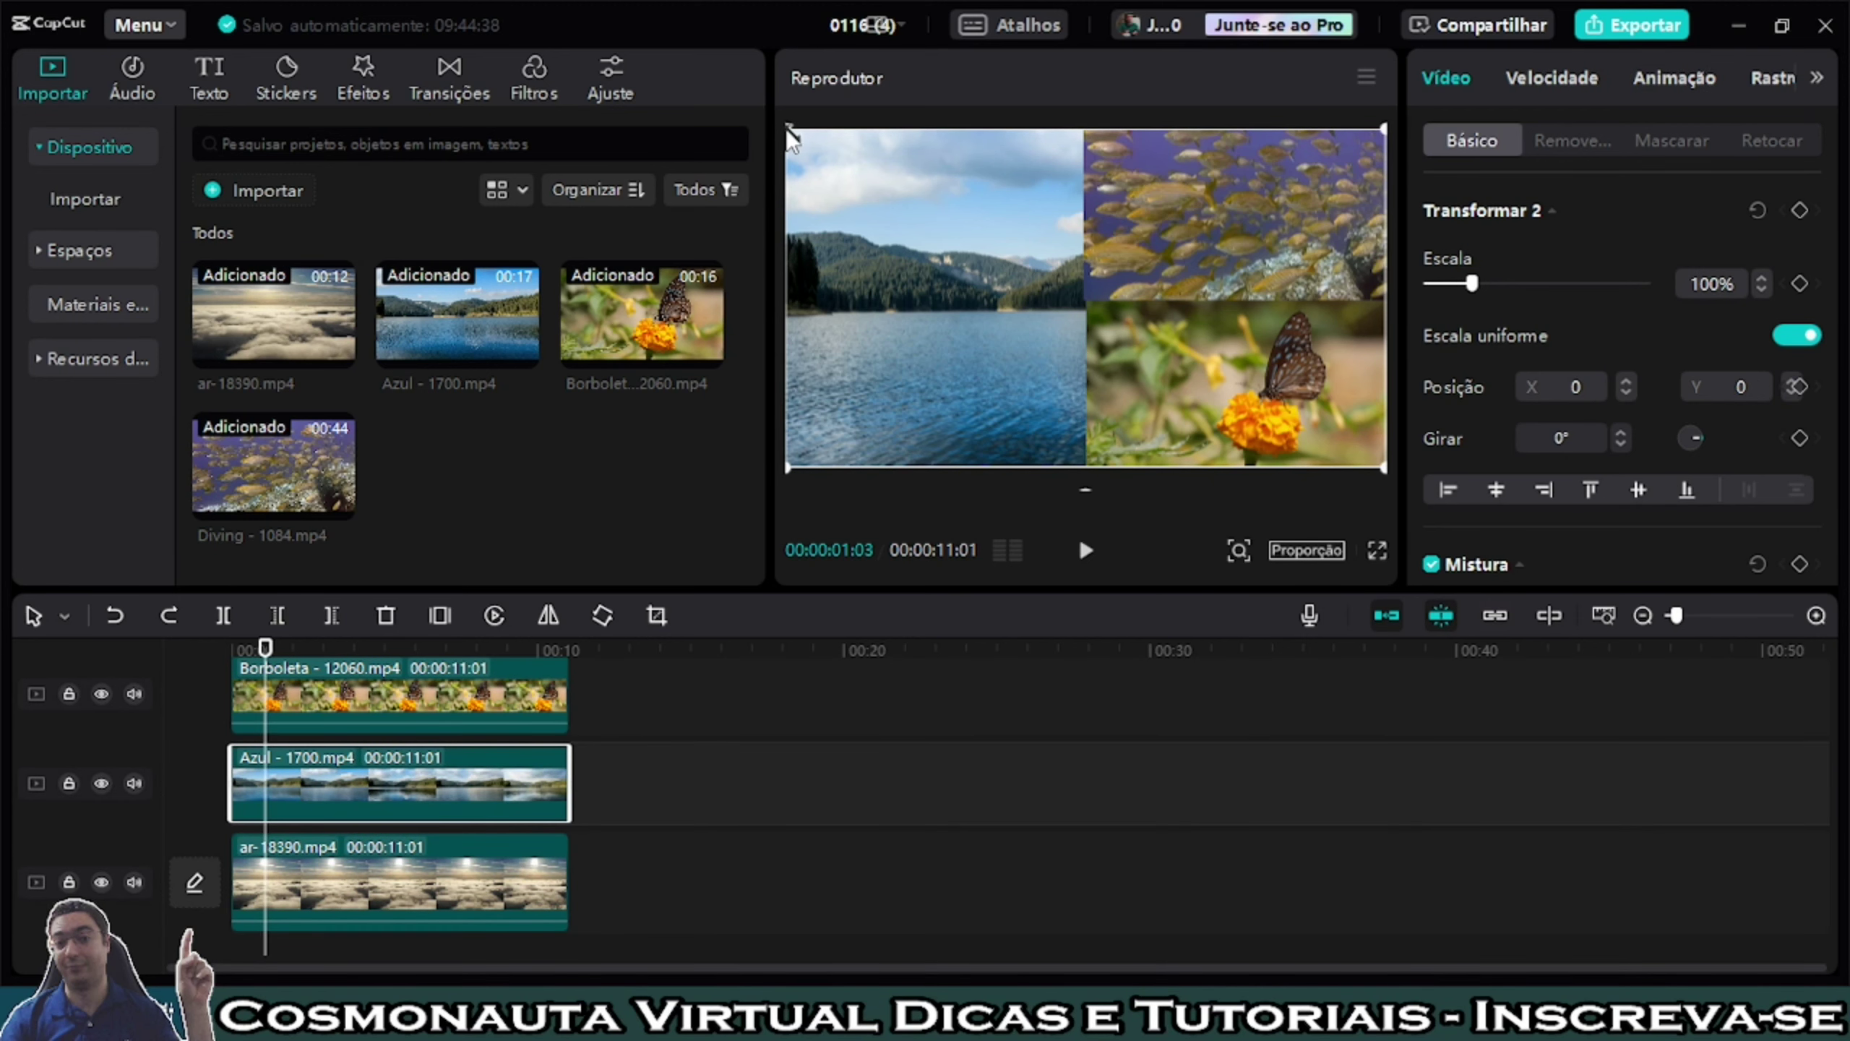
left_click_drag(787, 127, 946, 264)
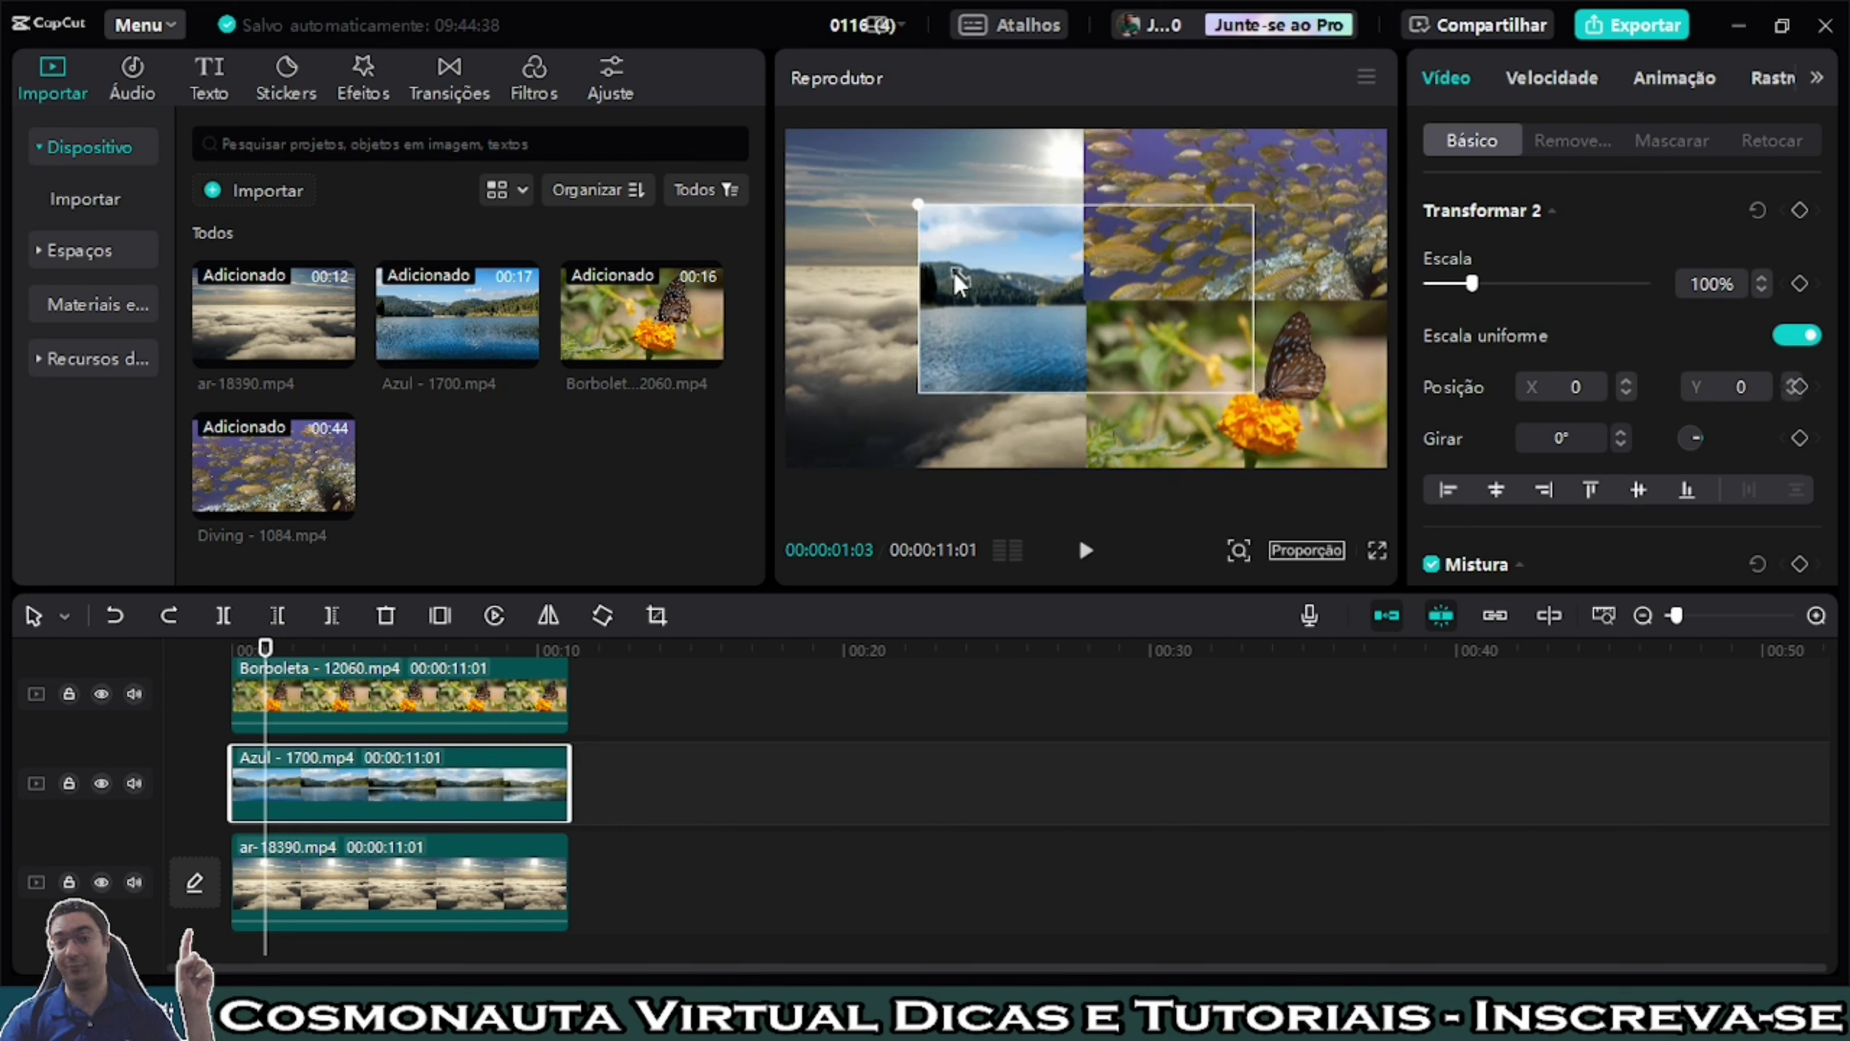
left_click(1761, 290)
left_click(1761, 290)
left_click(1761, 289)
left_click(1761, 290)
left_click(1761, 290)
left_click(1761, 290)
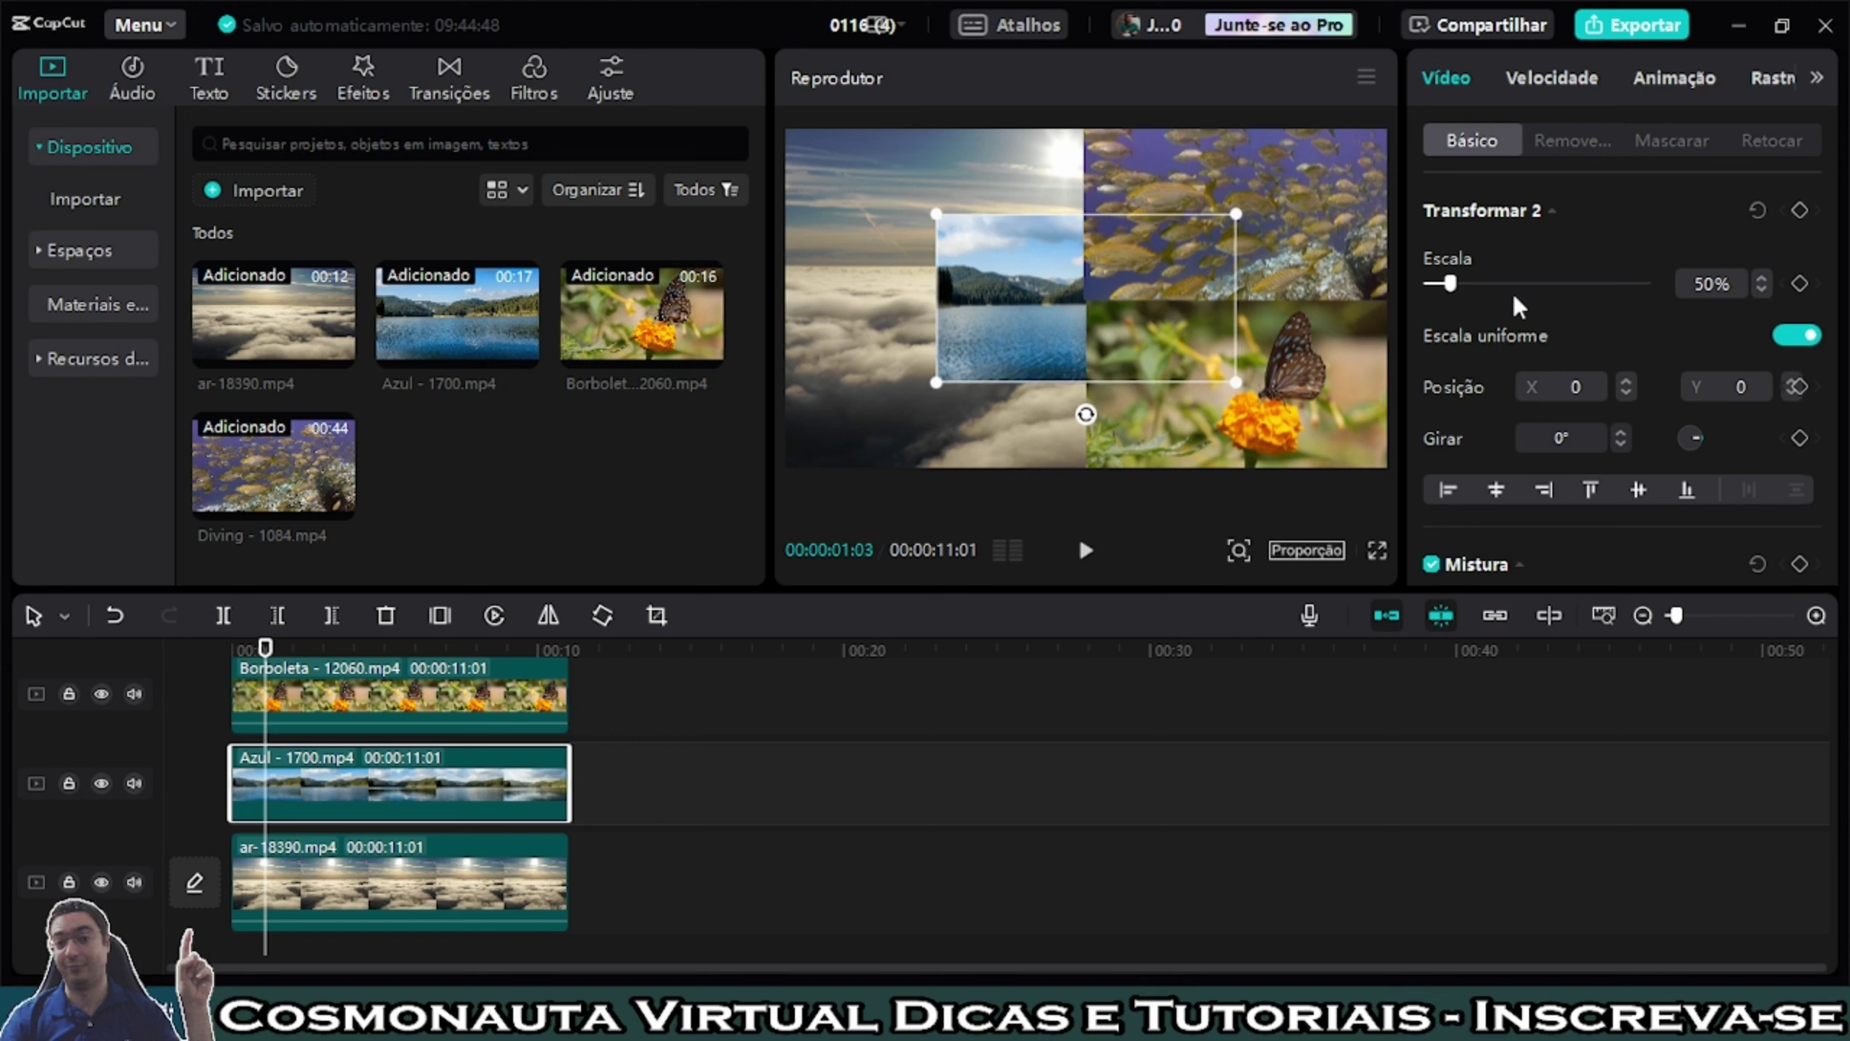
left_click_drag(1078, 327, 896, 246)
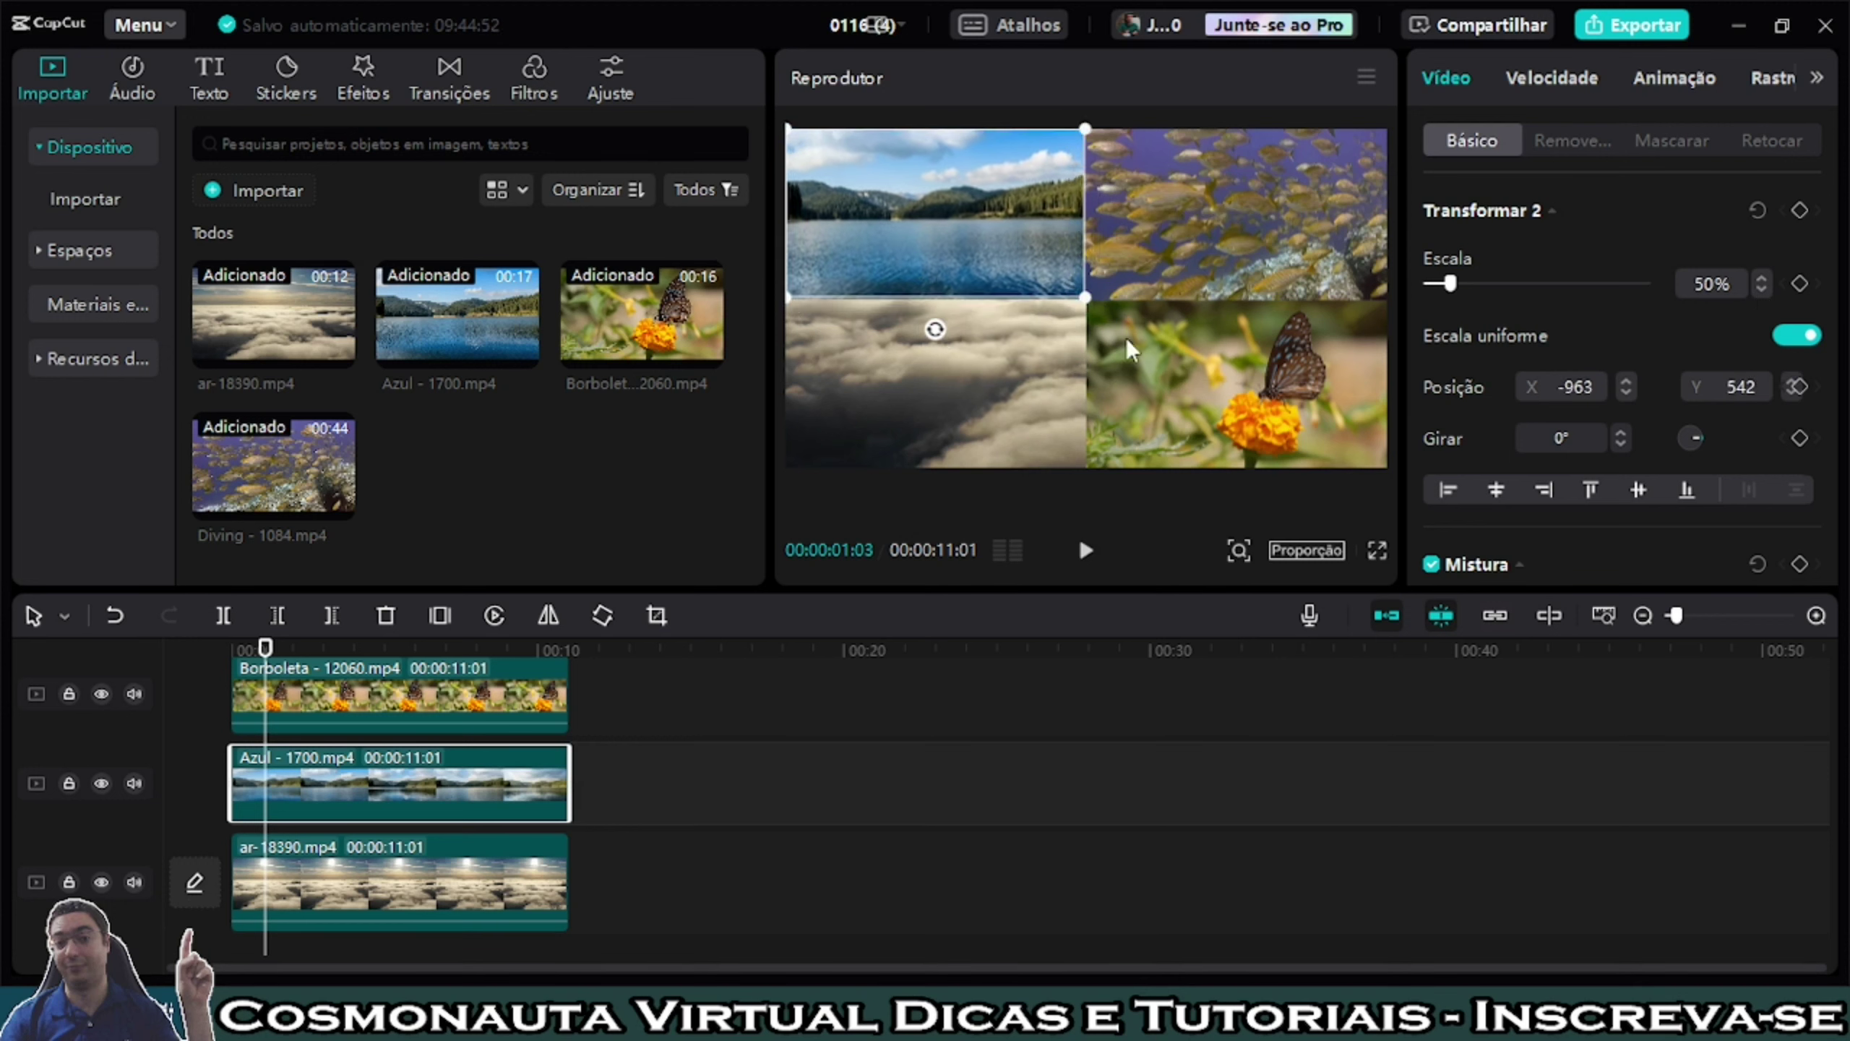
Step: Scale ar-18390.mp4 to 50% and place it in the lower-left quarter of the frame, at about X -955, Y -538
left_click(362, 905)
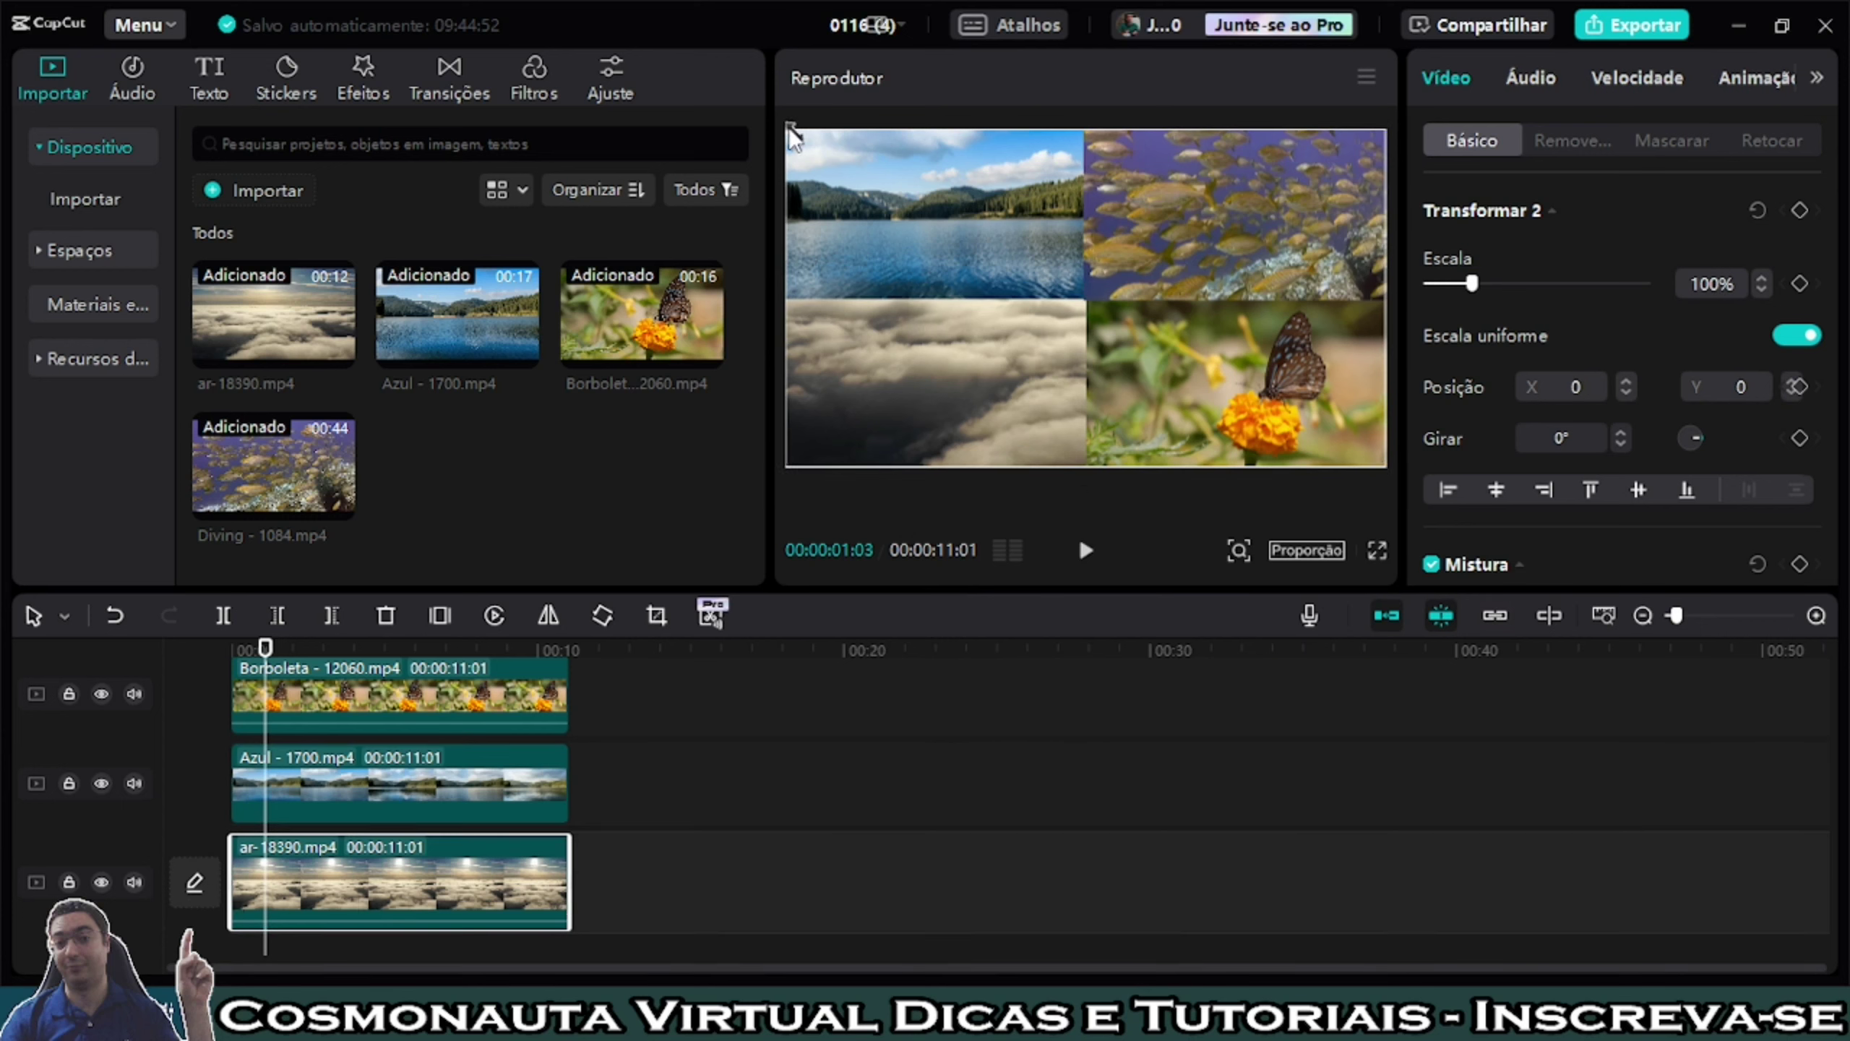
left_click_drag(793, 135, 1009, 275)
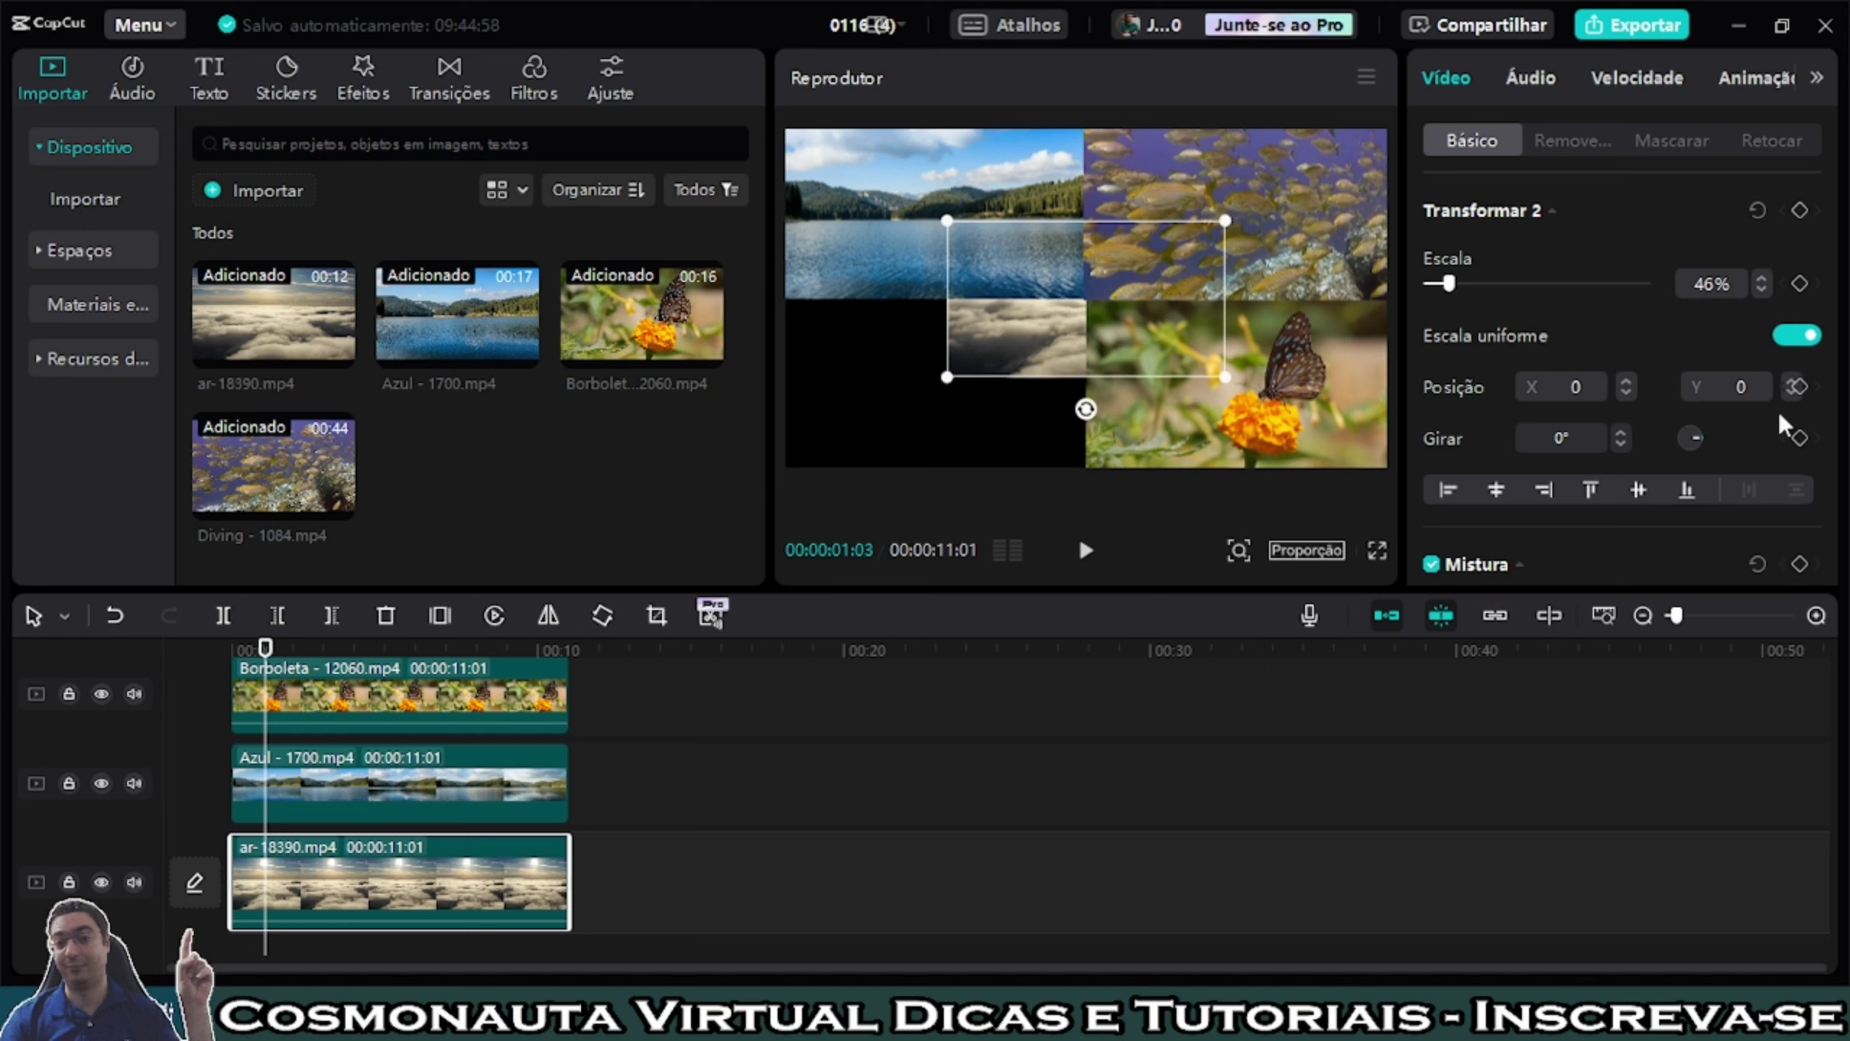
left_click(1765, 278)
left_click(1765, 279)
left_click(1765, 279)
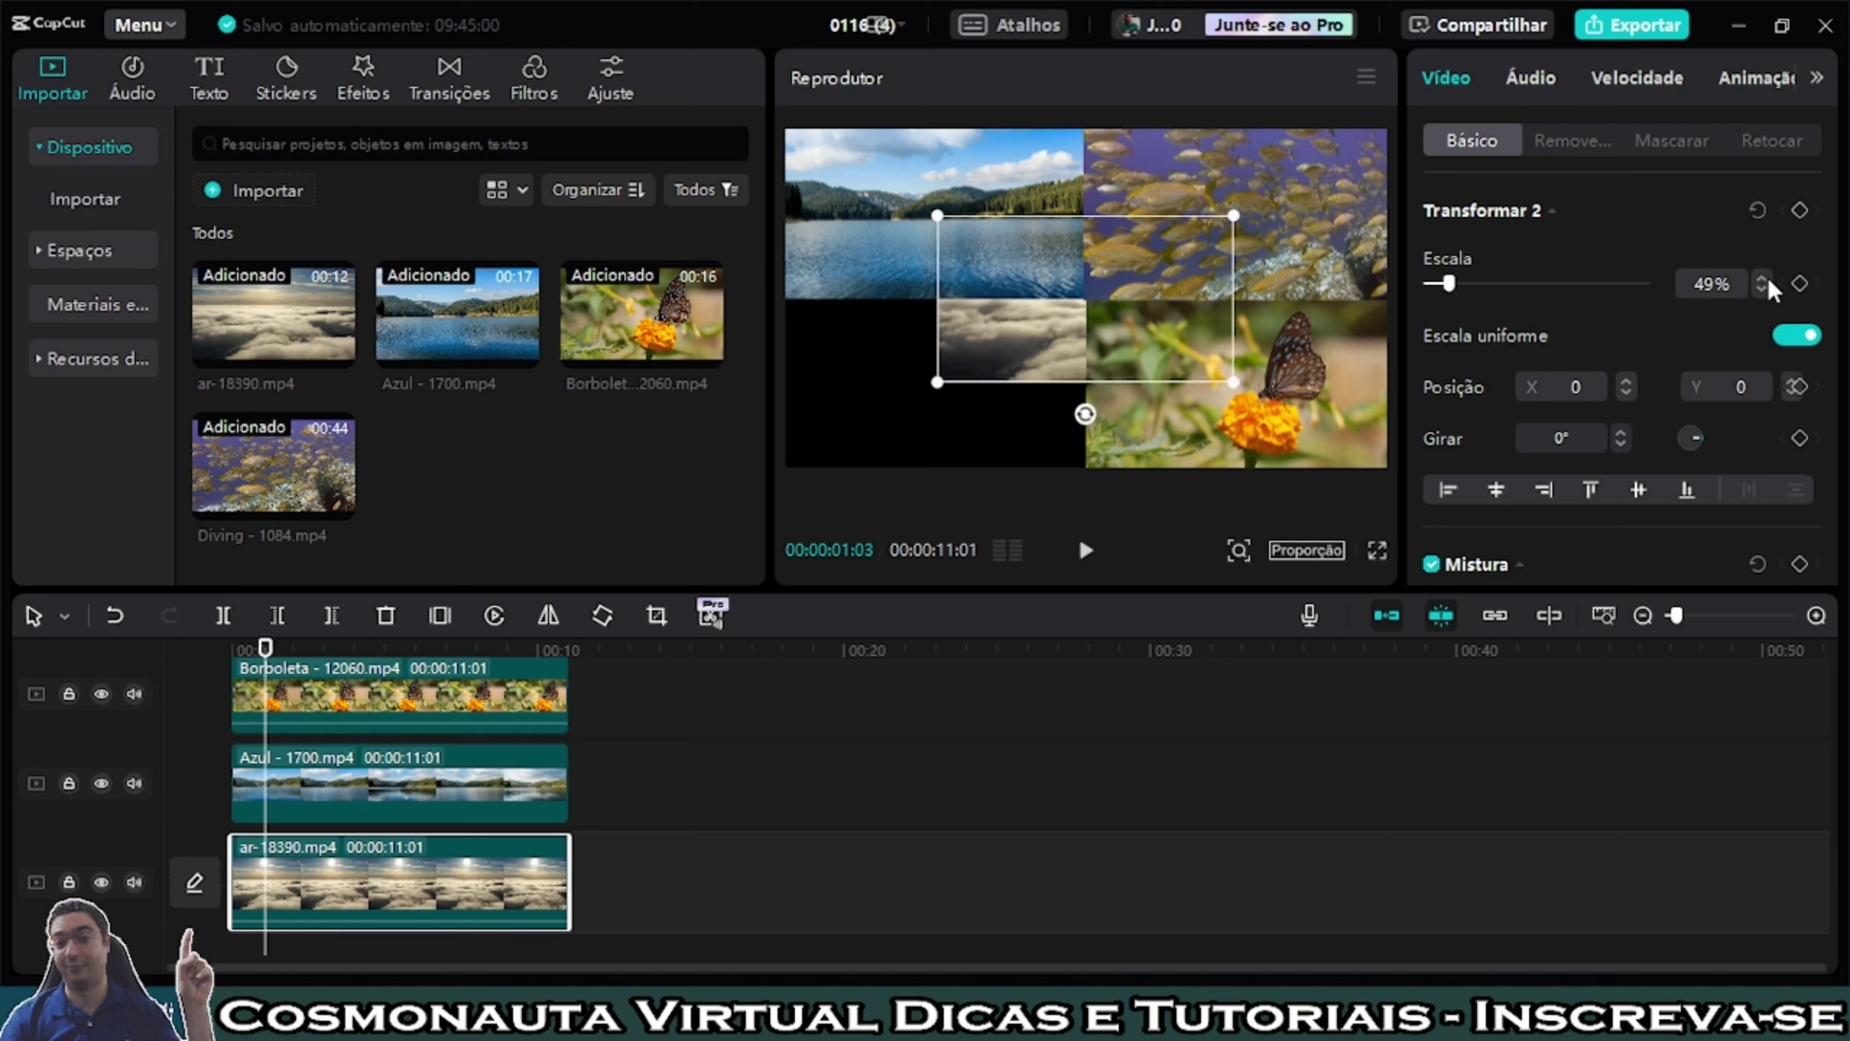
left_click(1766, 278)
left_click_drag(1032, 350, 888, 428)
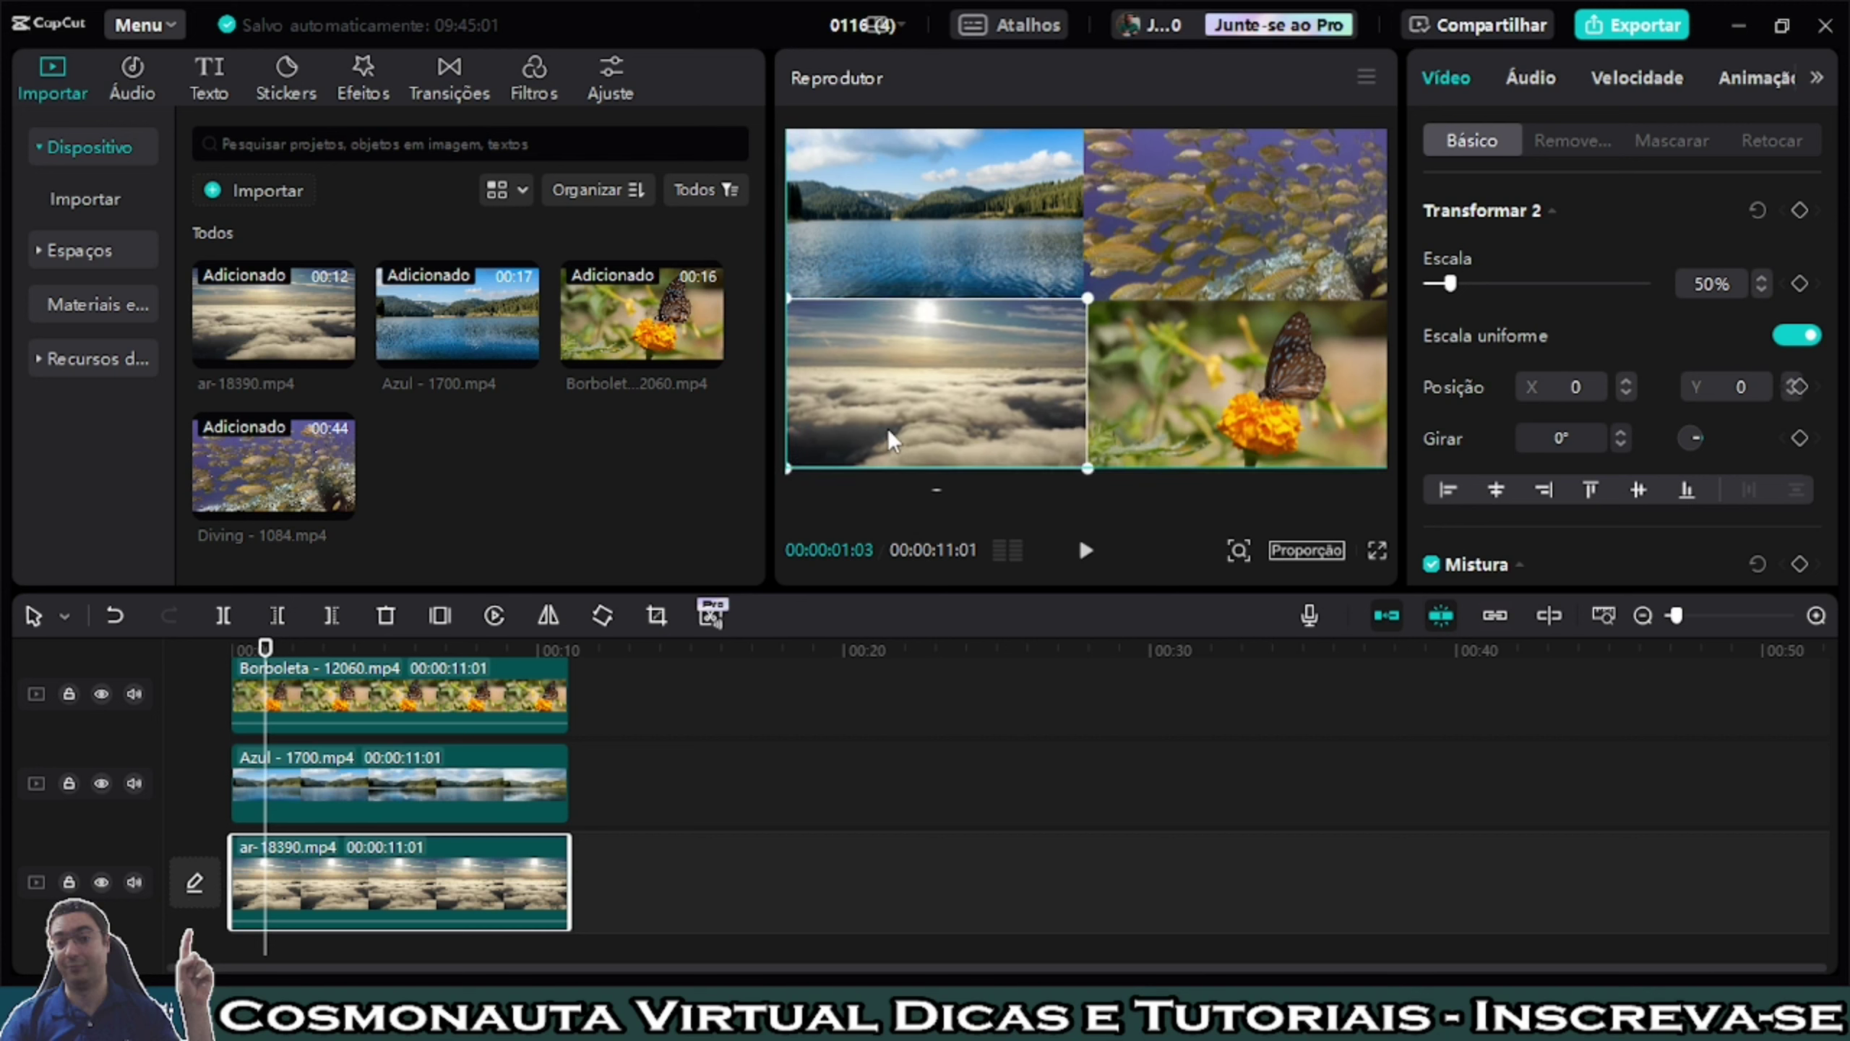
Step: Play the split-screen video full screen from the beginning and inspect the seams where the four clips meet
left_click_drag(265, 648, 231, 648)
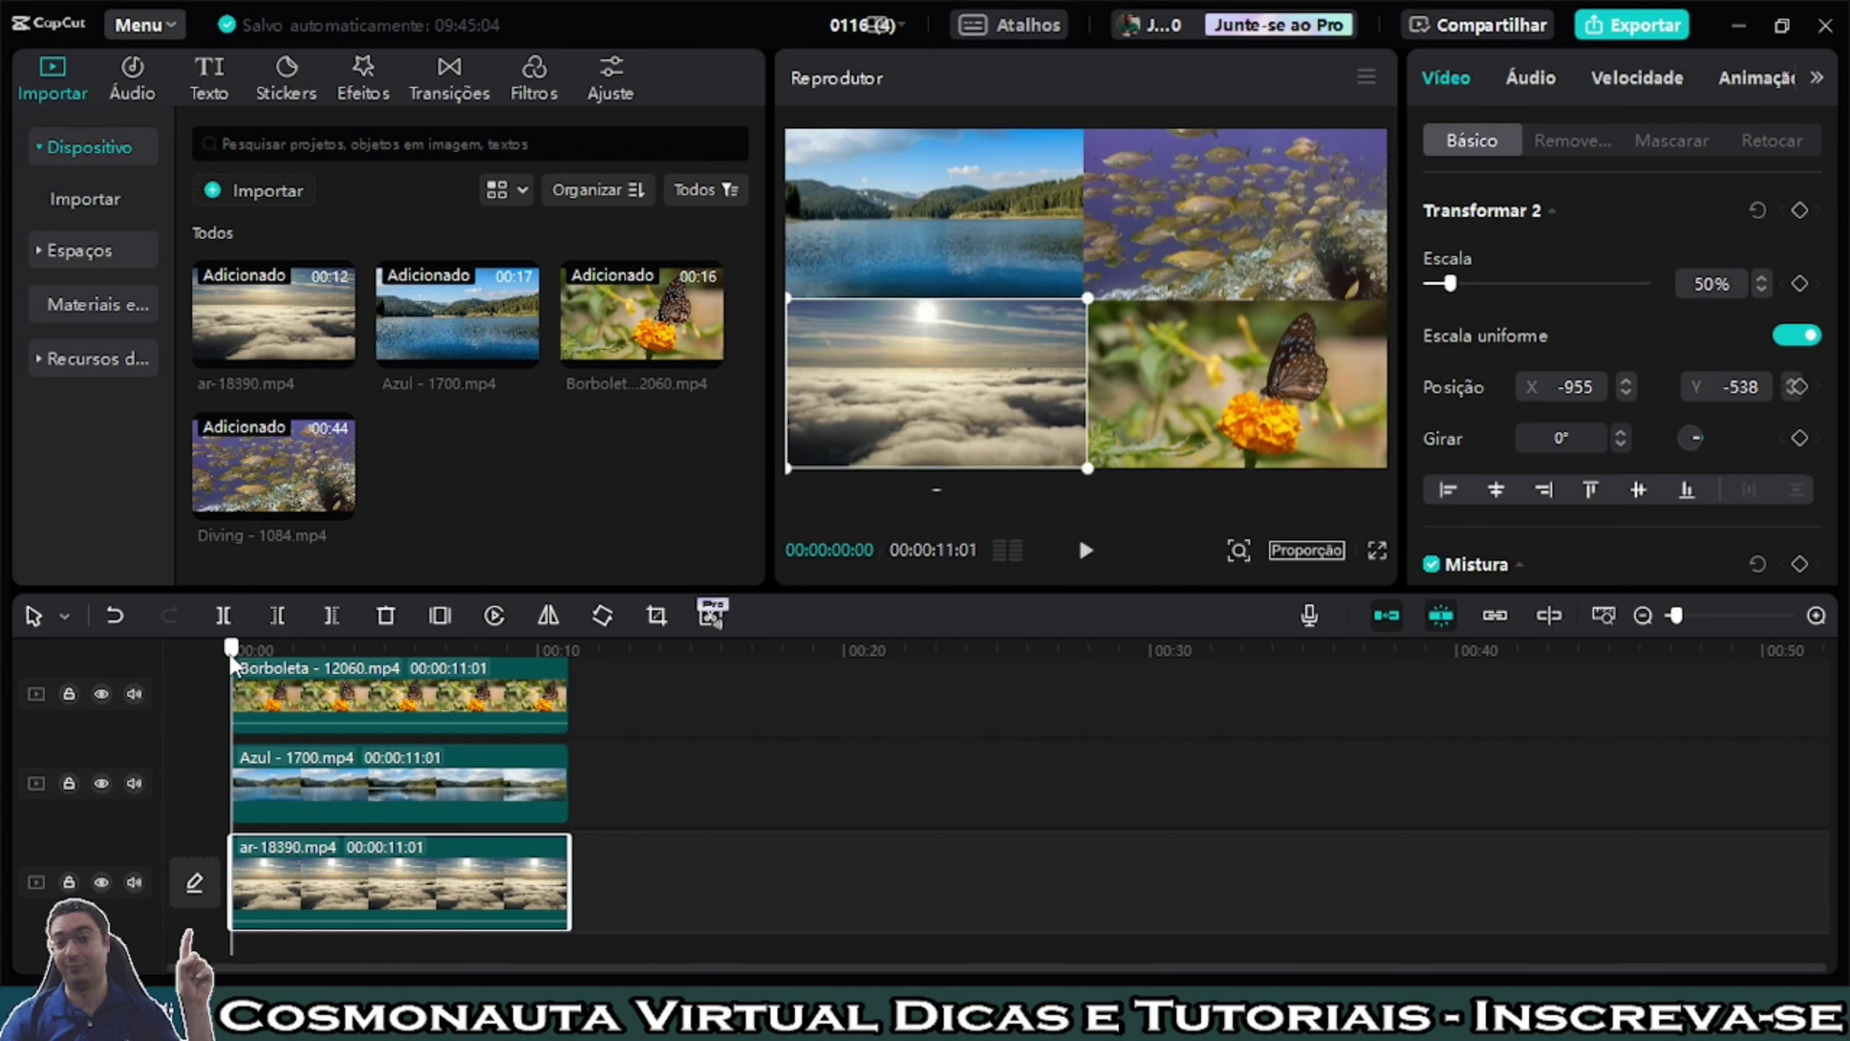
left_click(1376, 550)
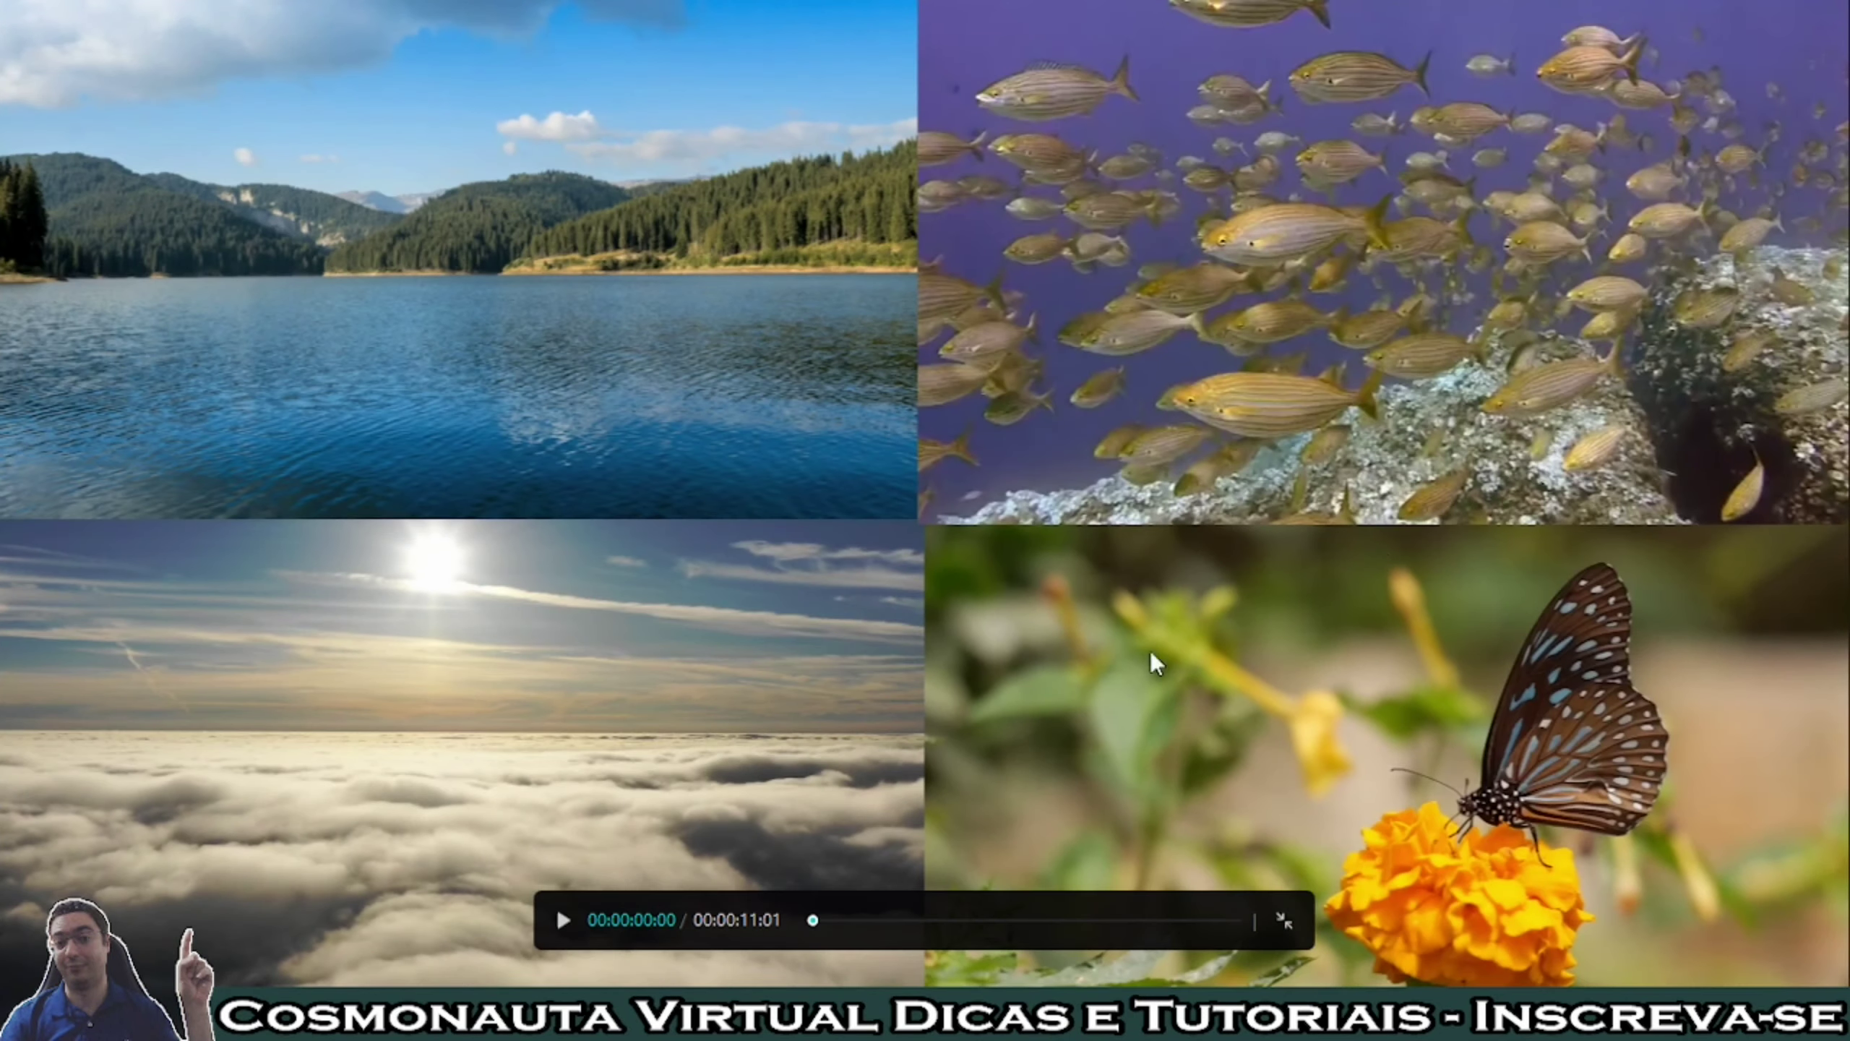
left_click(562, 922)
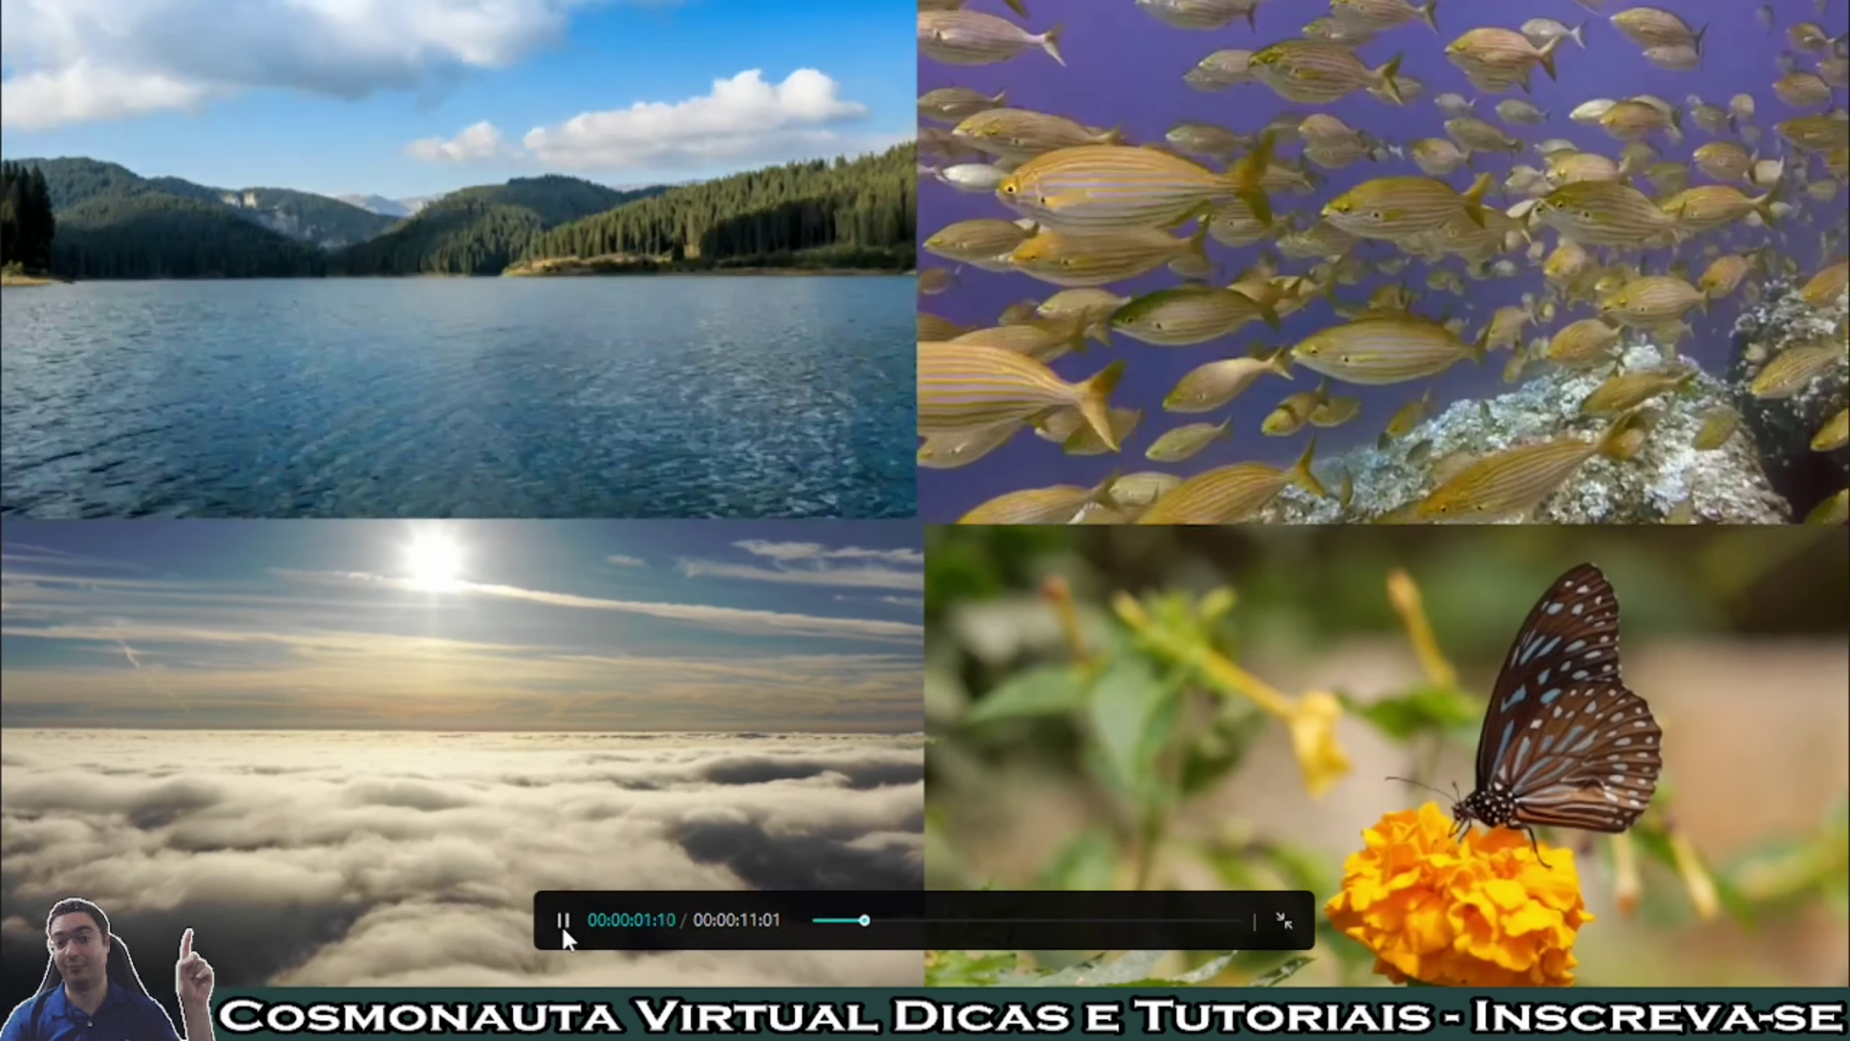
left_click(563, 921)
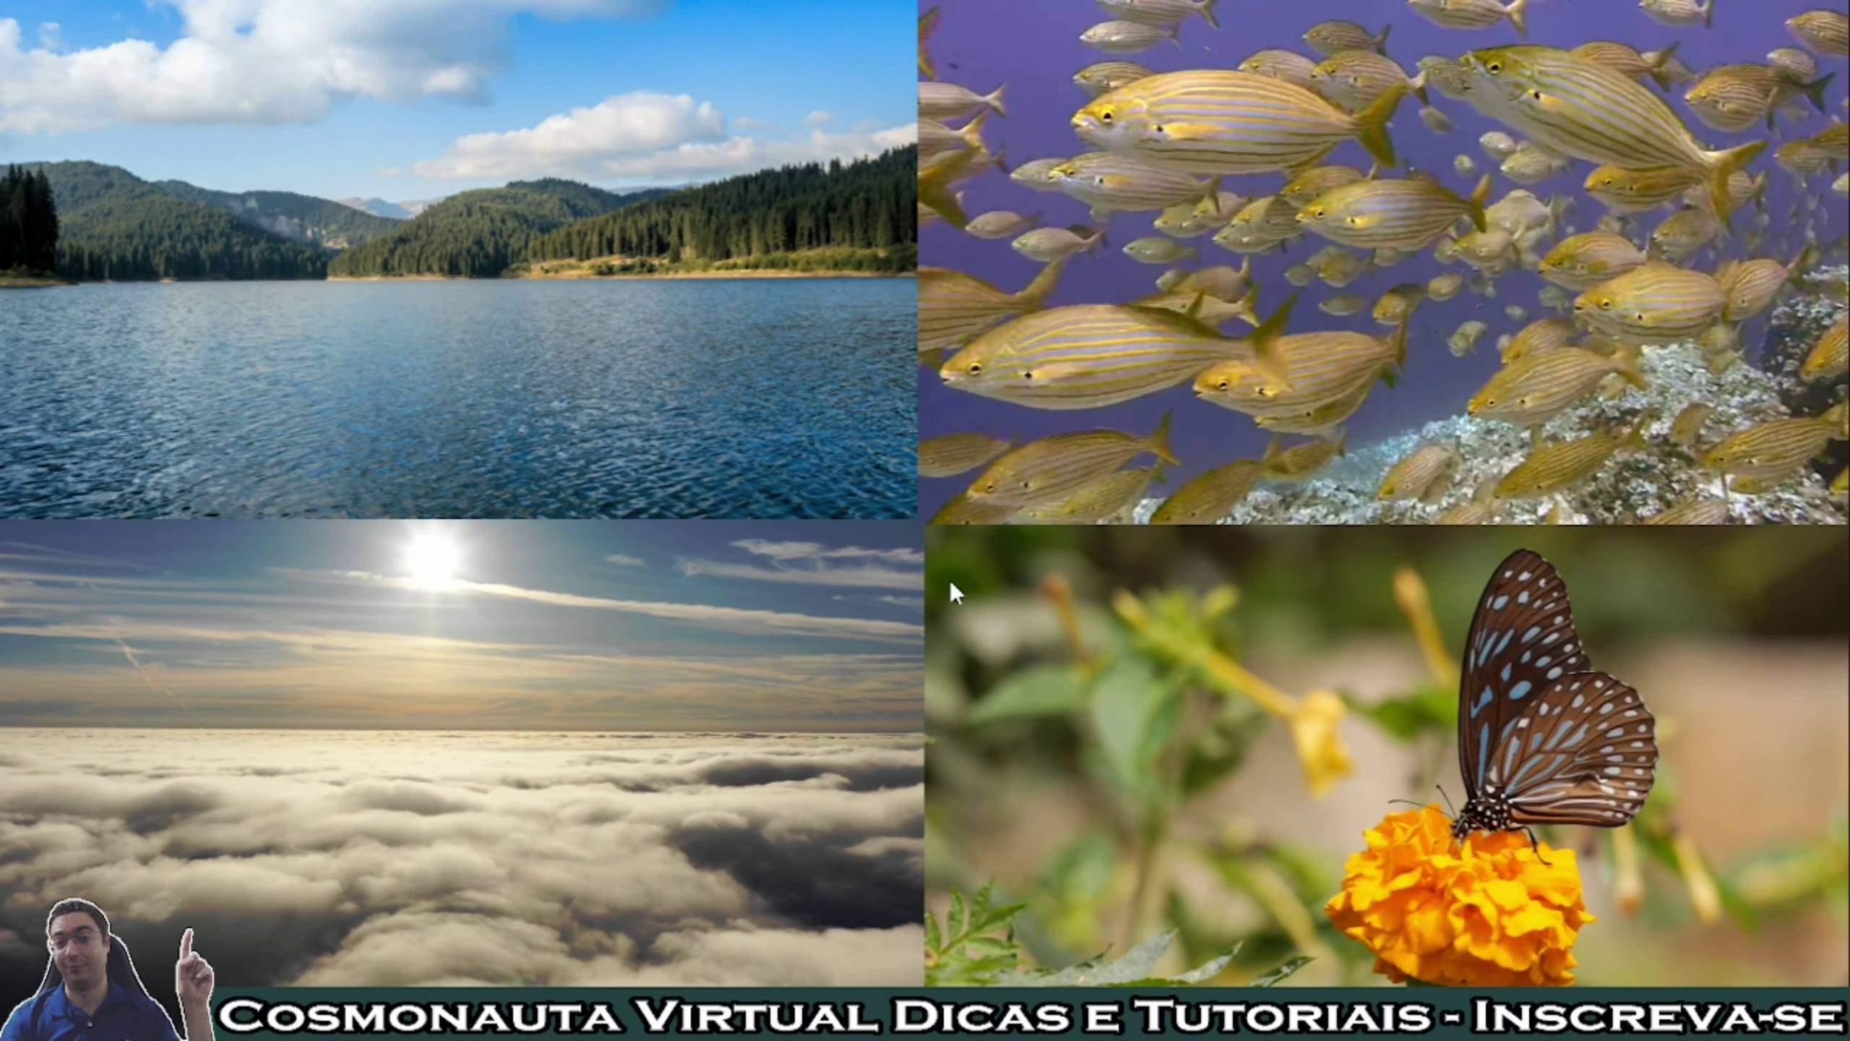
left_click(514, 890)
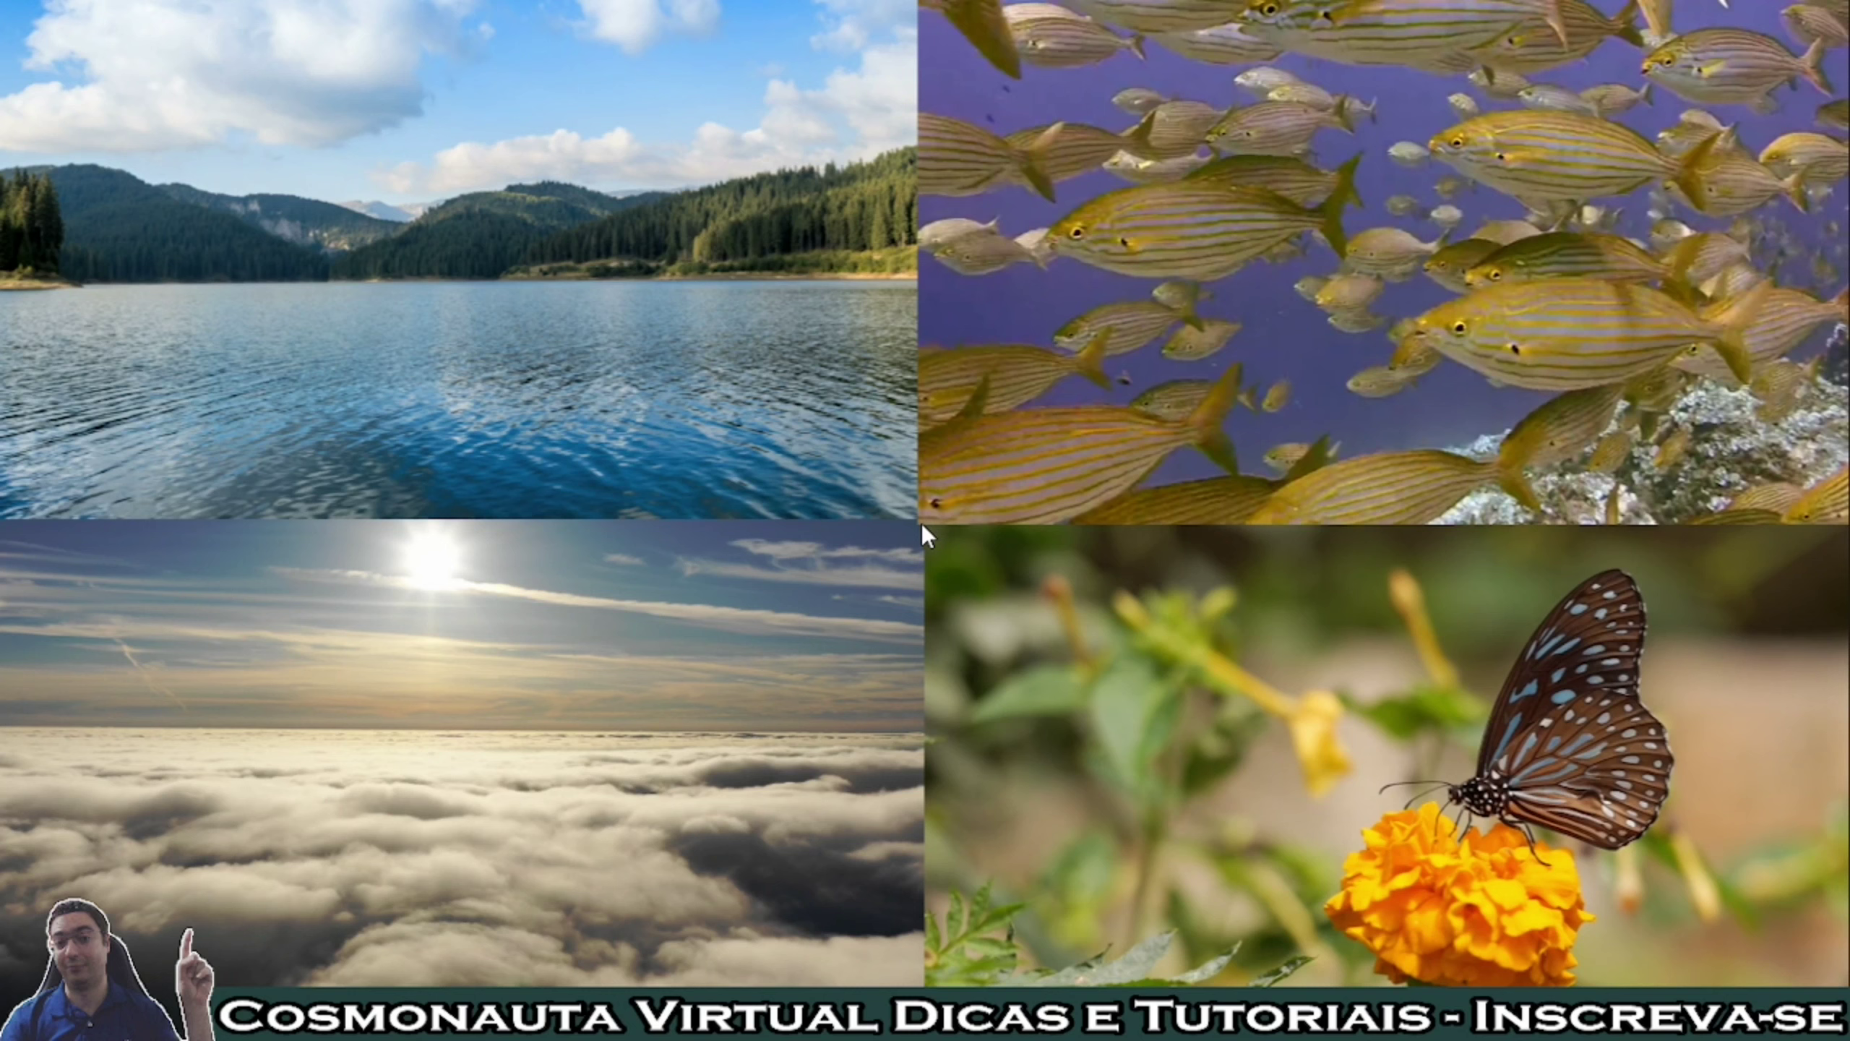
mouse_move(1373, 700)
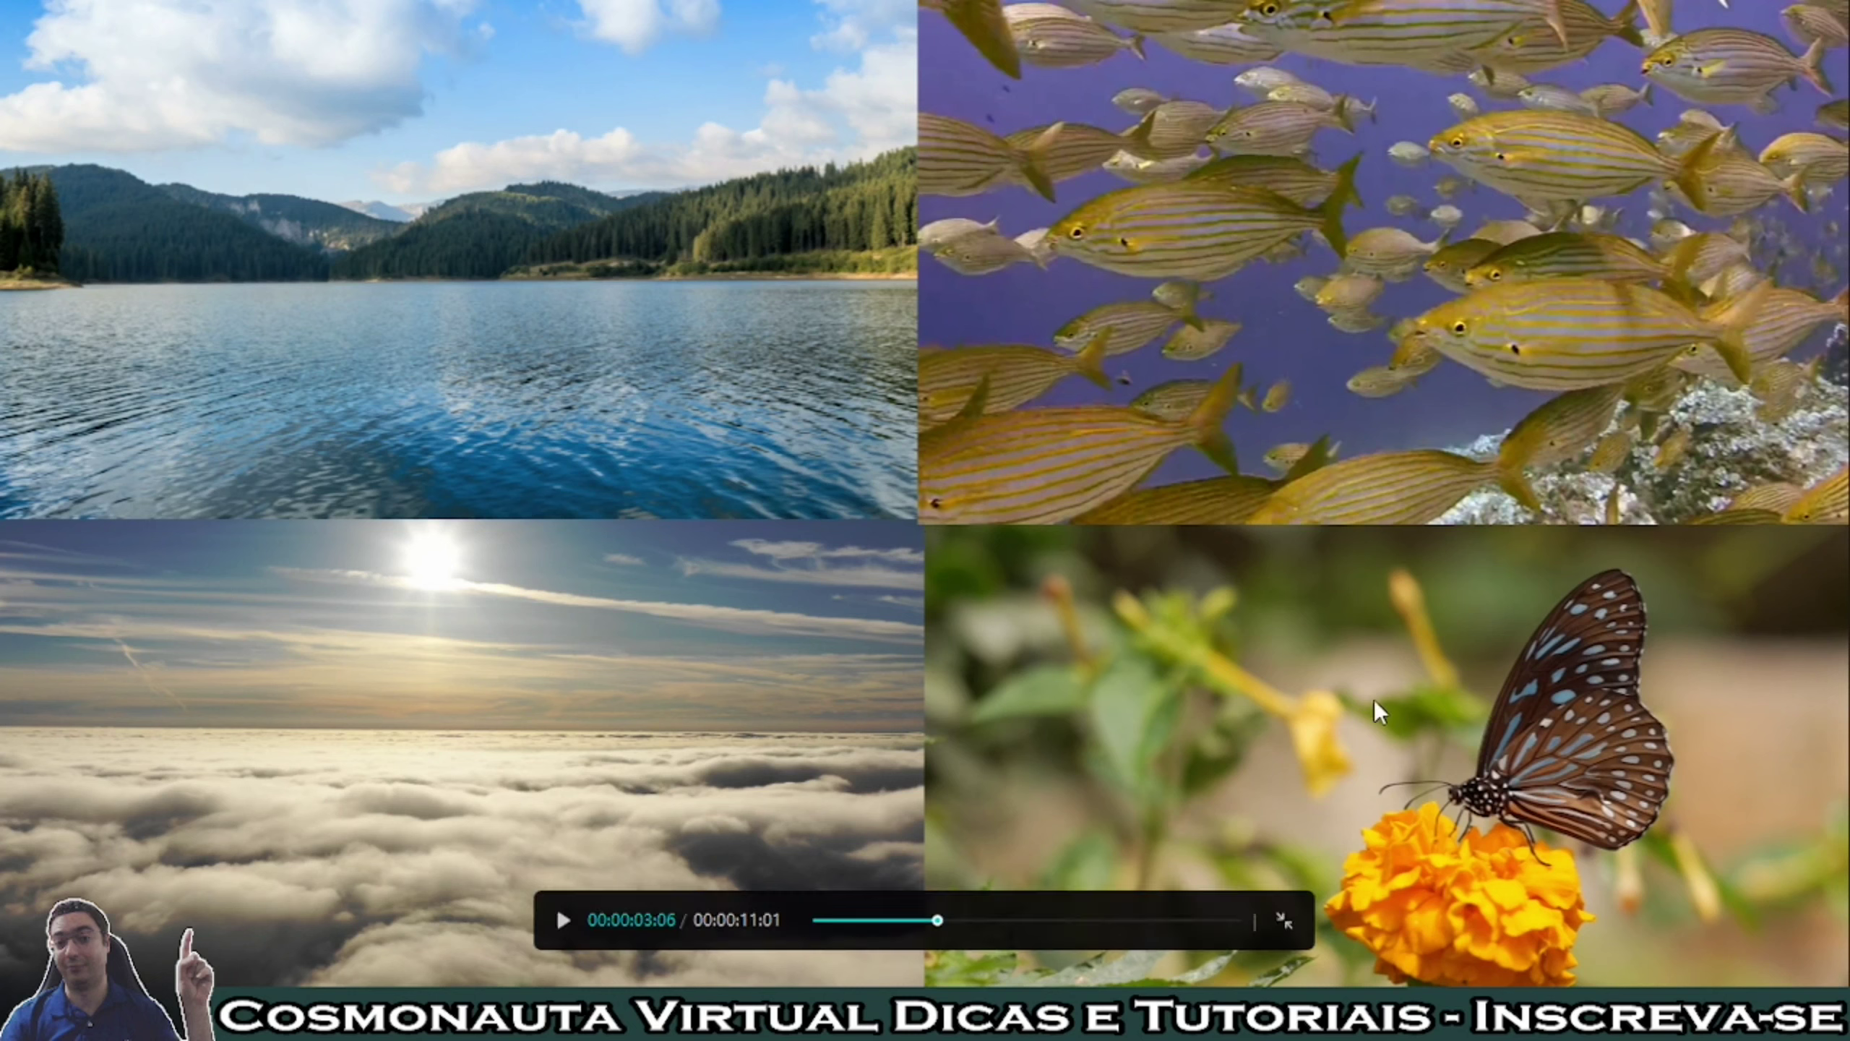
left_click(1288, 923)
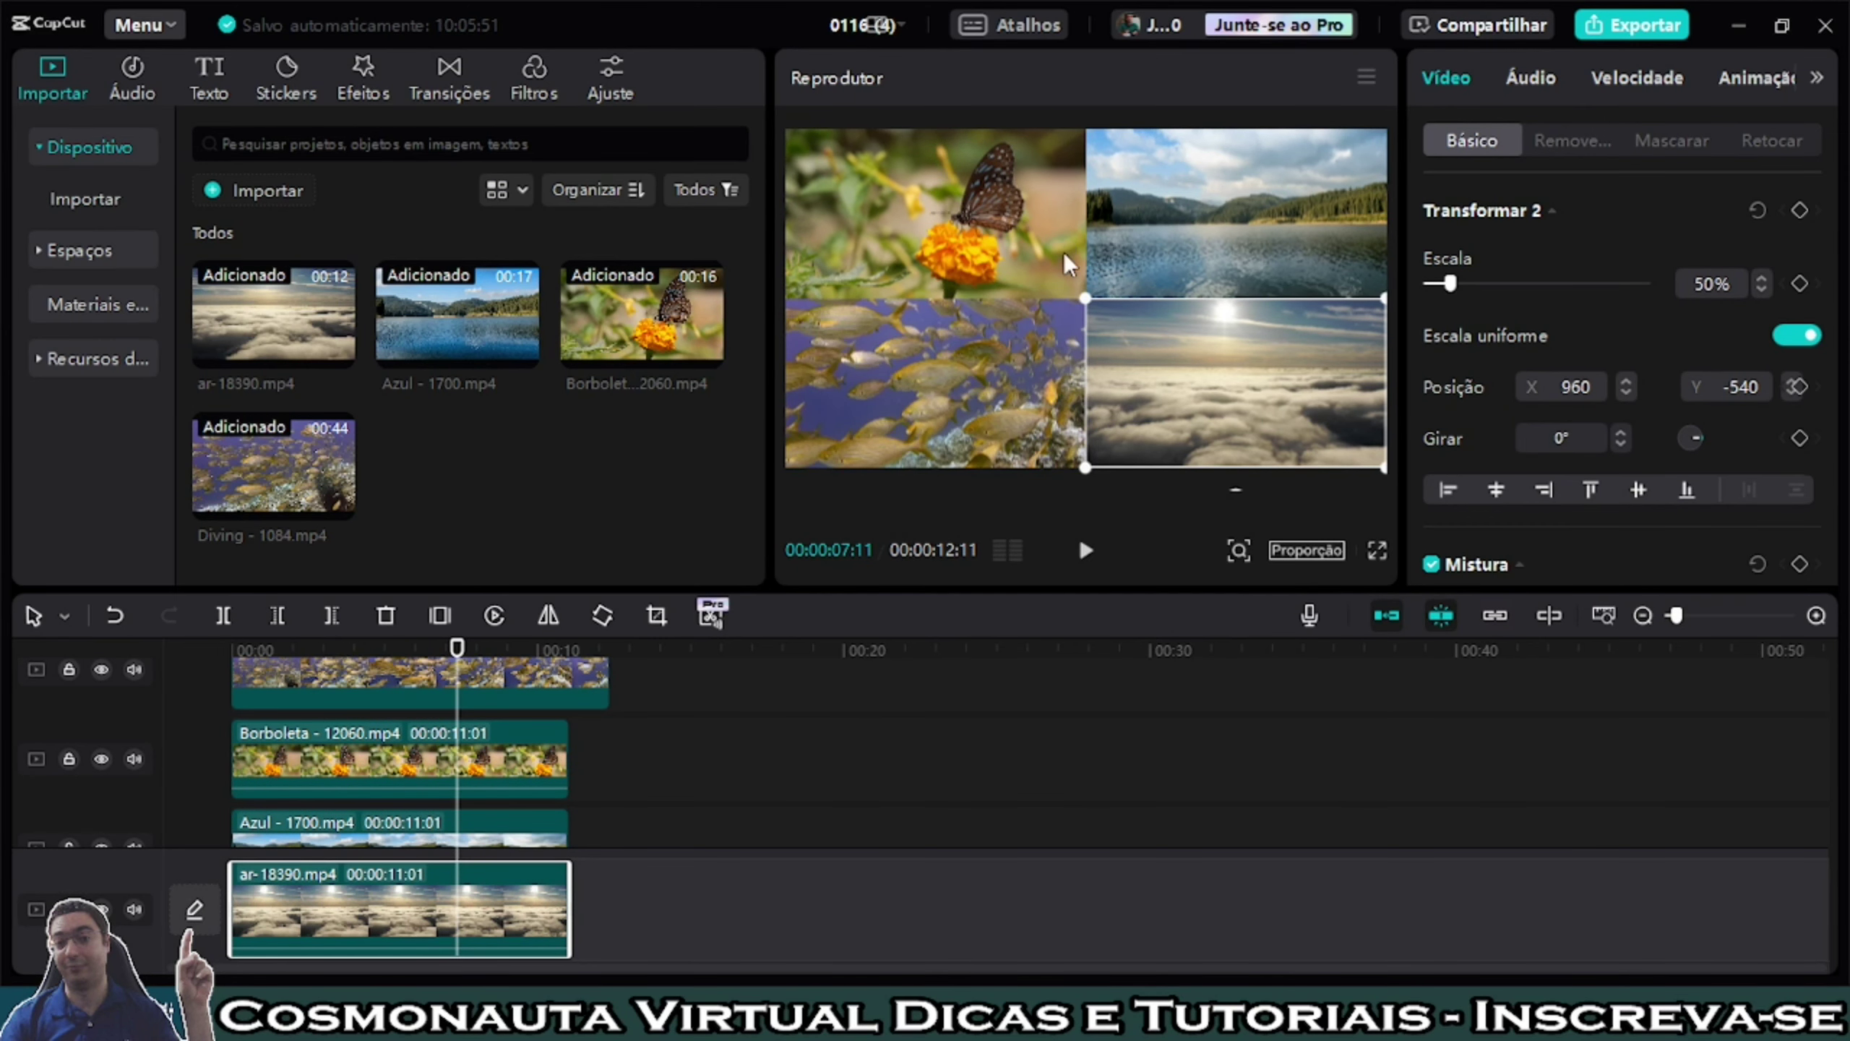
left_click(1378, 545)
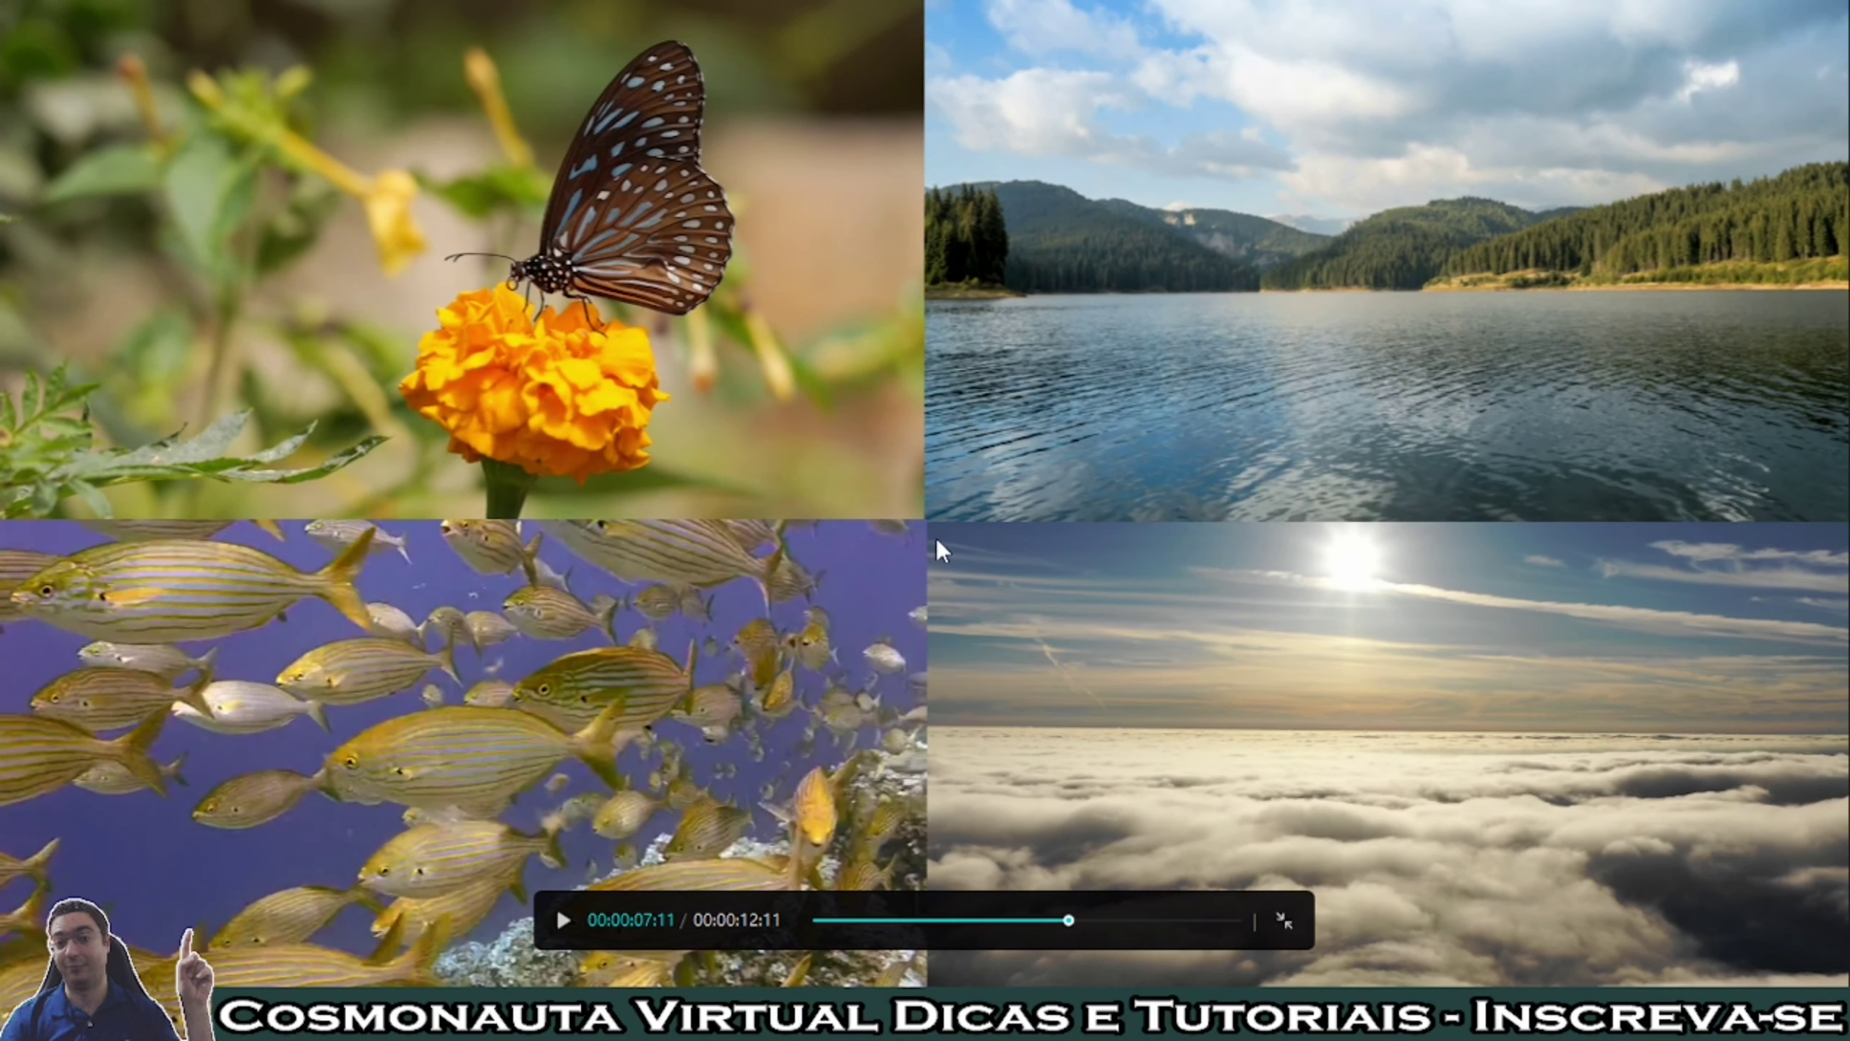
left_click(1286, 920)
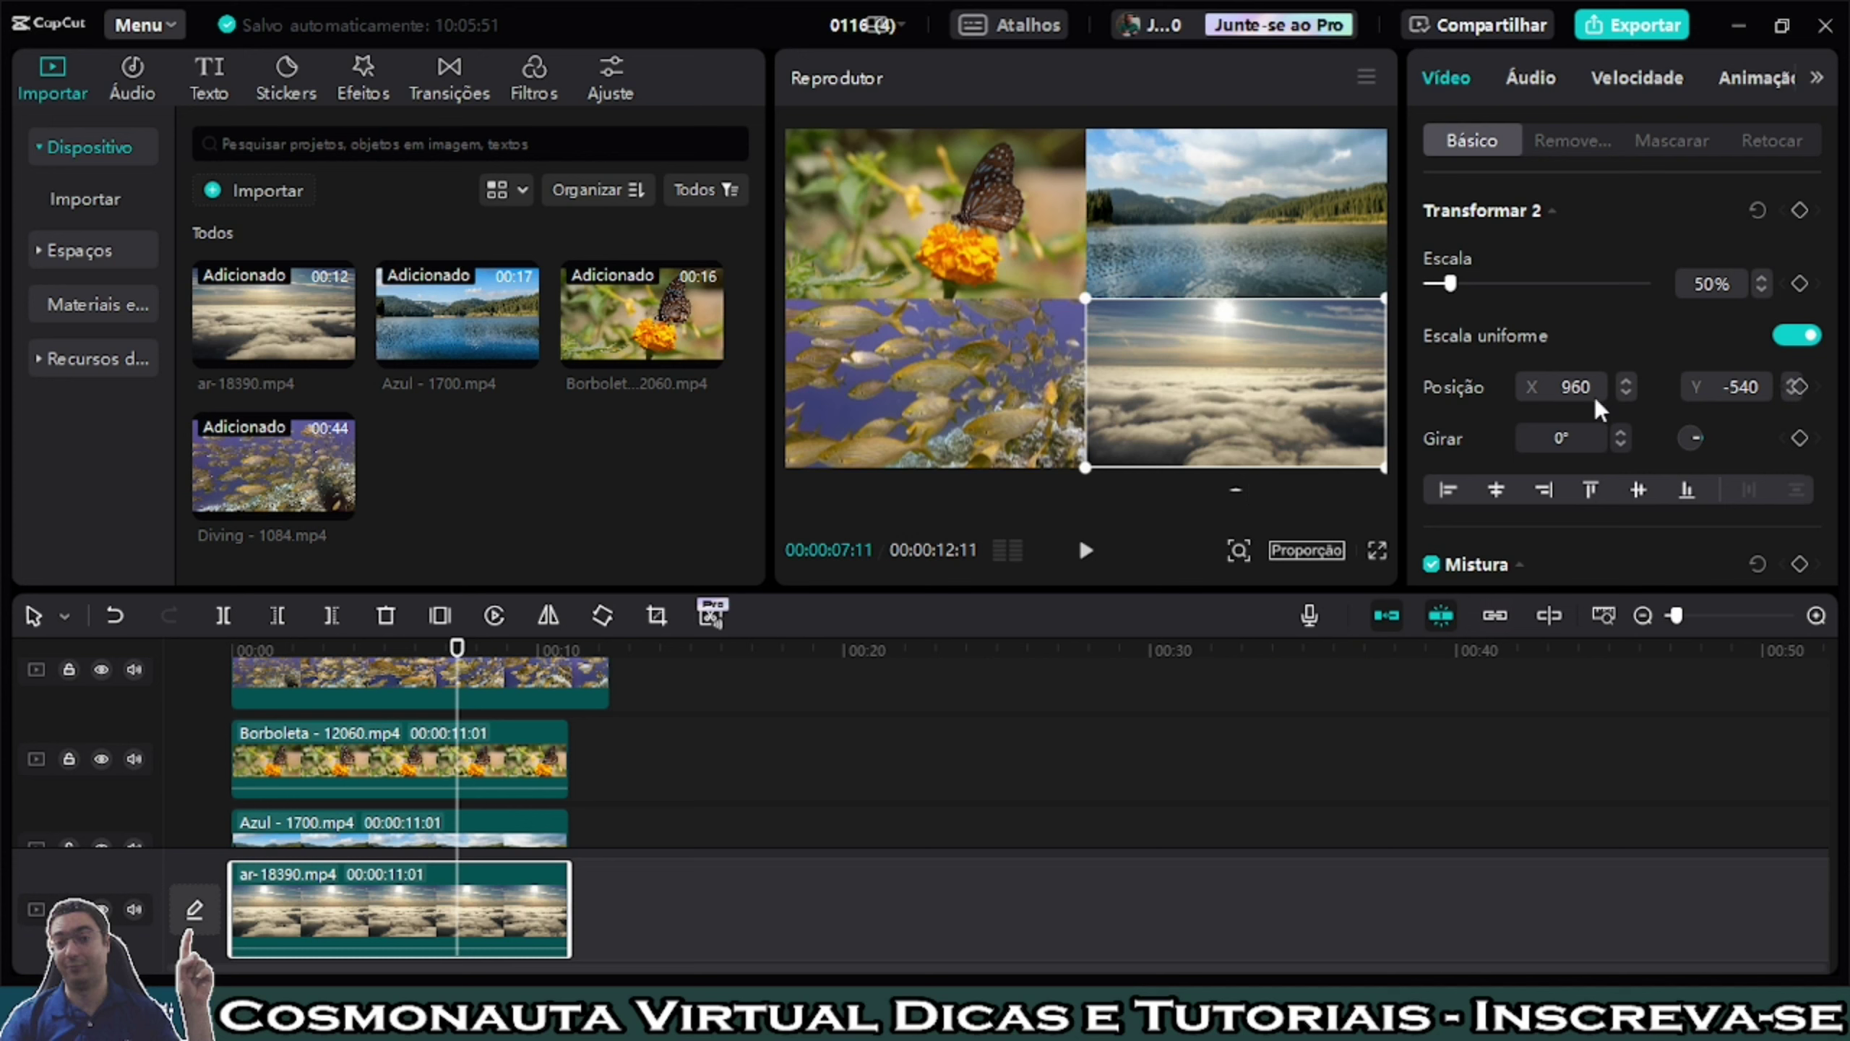
Step: Nudge the horizontal position of Borboleta - 12060.mp4 in the upper-left quarter and return it to X -960
left_click(1013, 212)
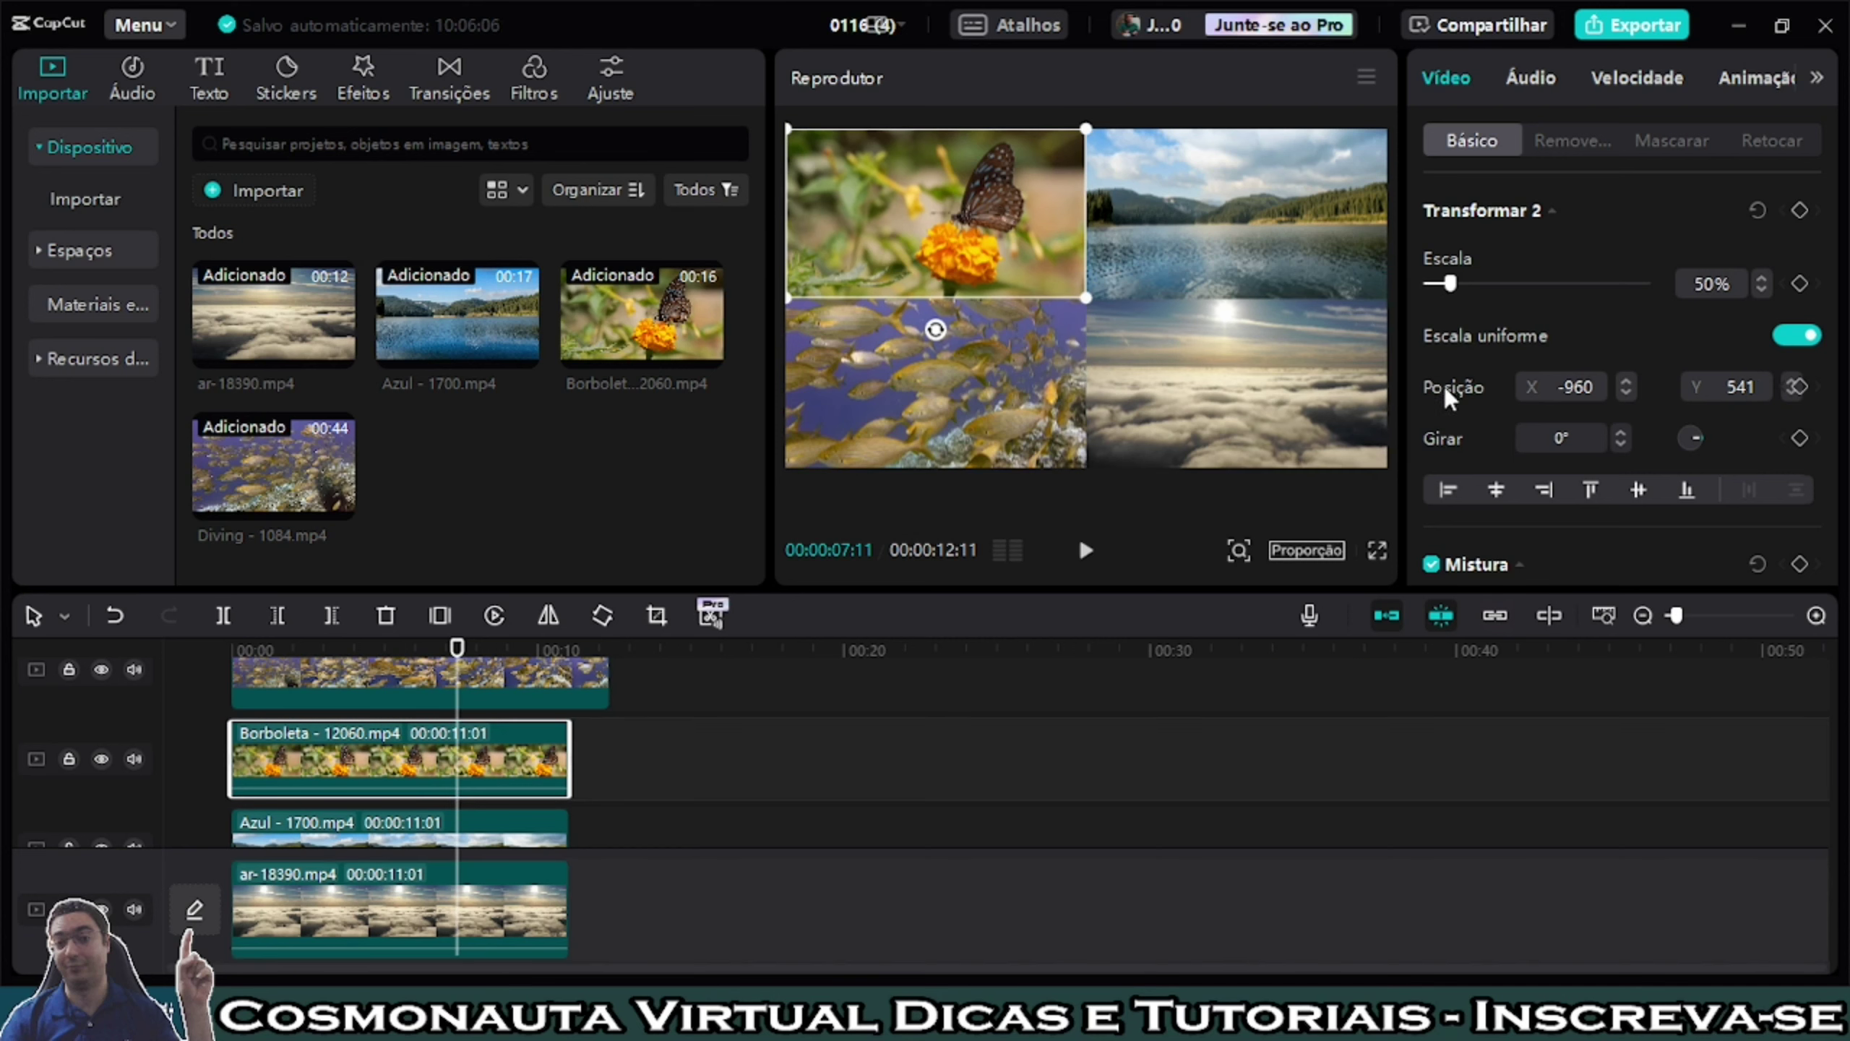
left_click(1625, 394)
left_click(1626, 380)
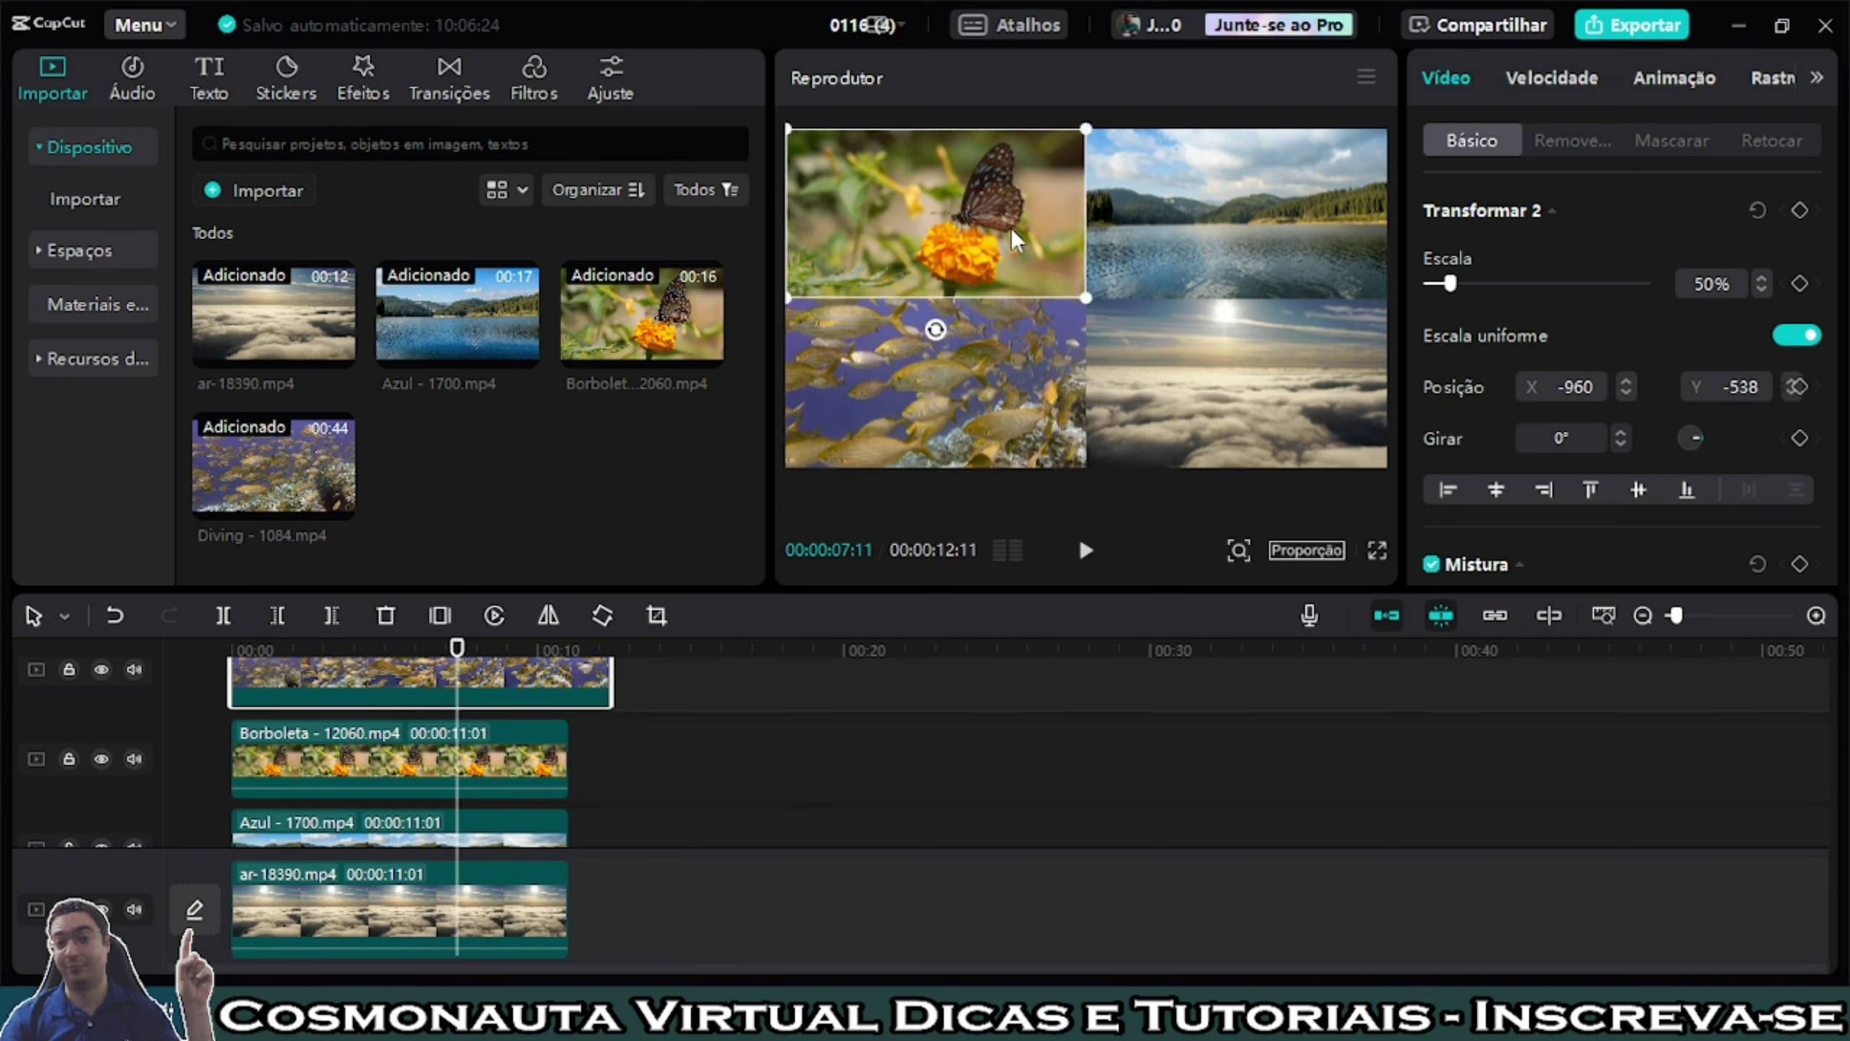
Step: Check the position values of the clips in the other quarters and inspect their seams in the full-screen preview
left_click(1228, 249)
left_click(935, 219)
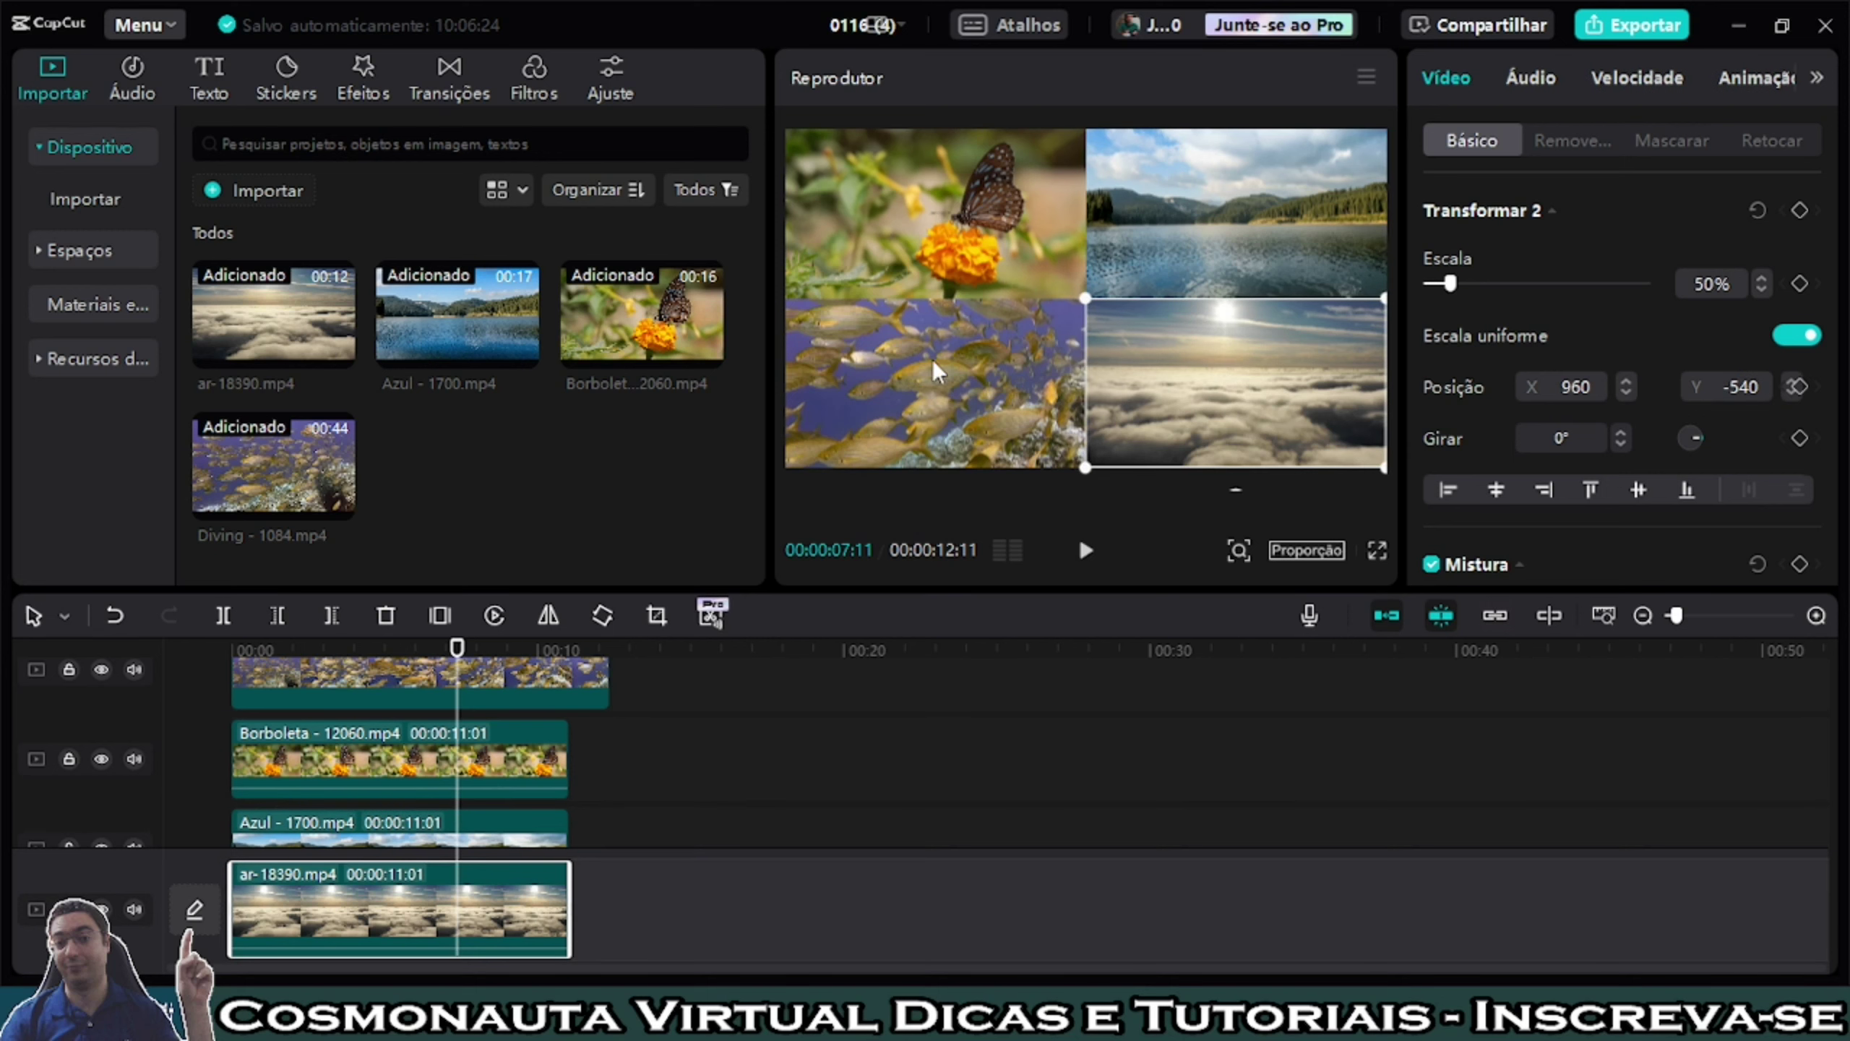
left_click(1269, 271)
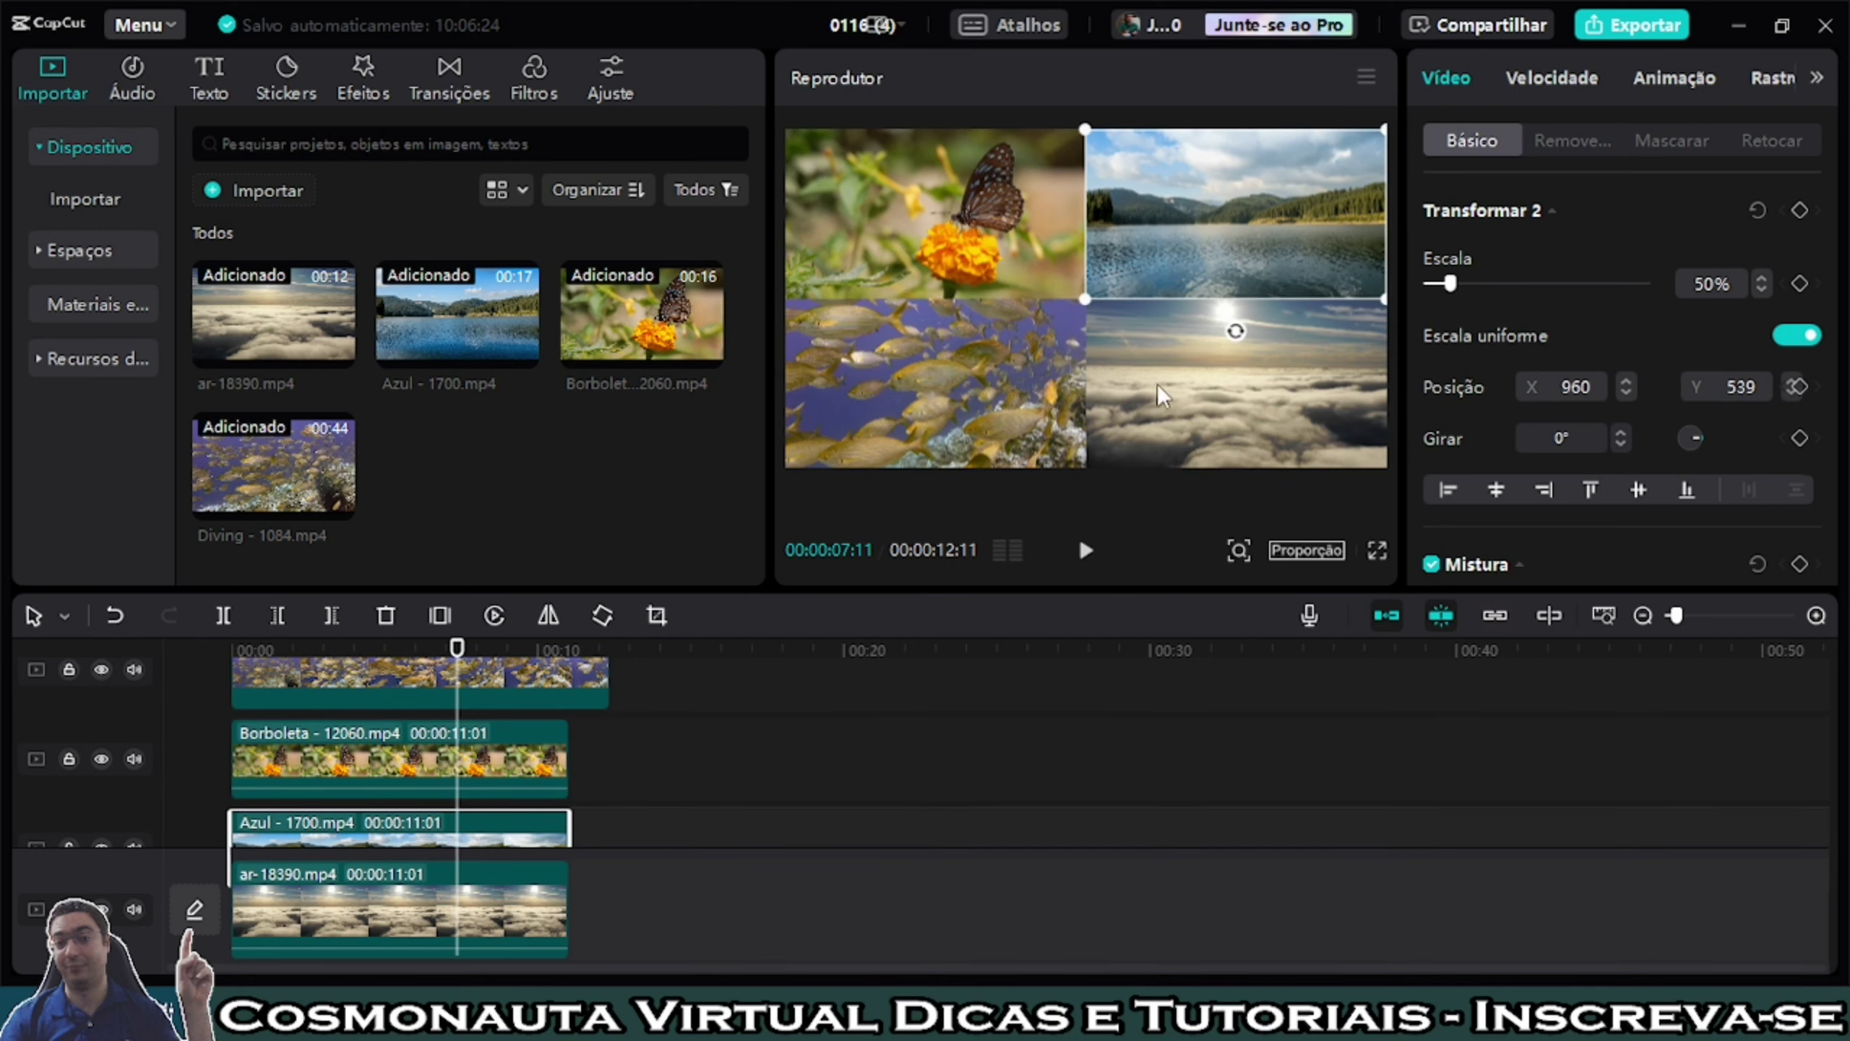
left_click(1376, 550)
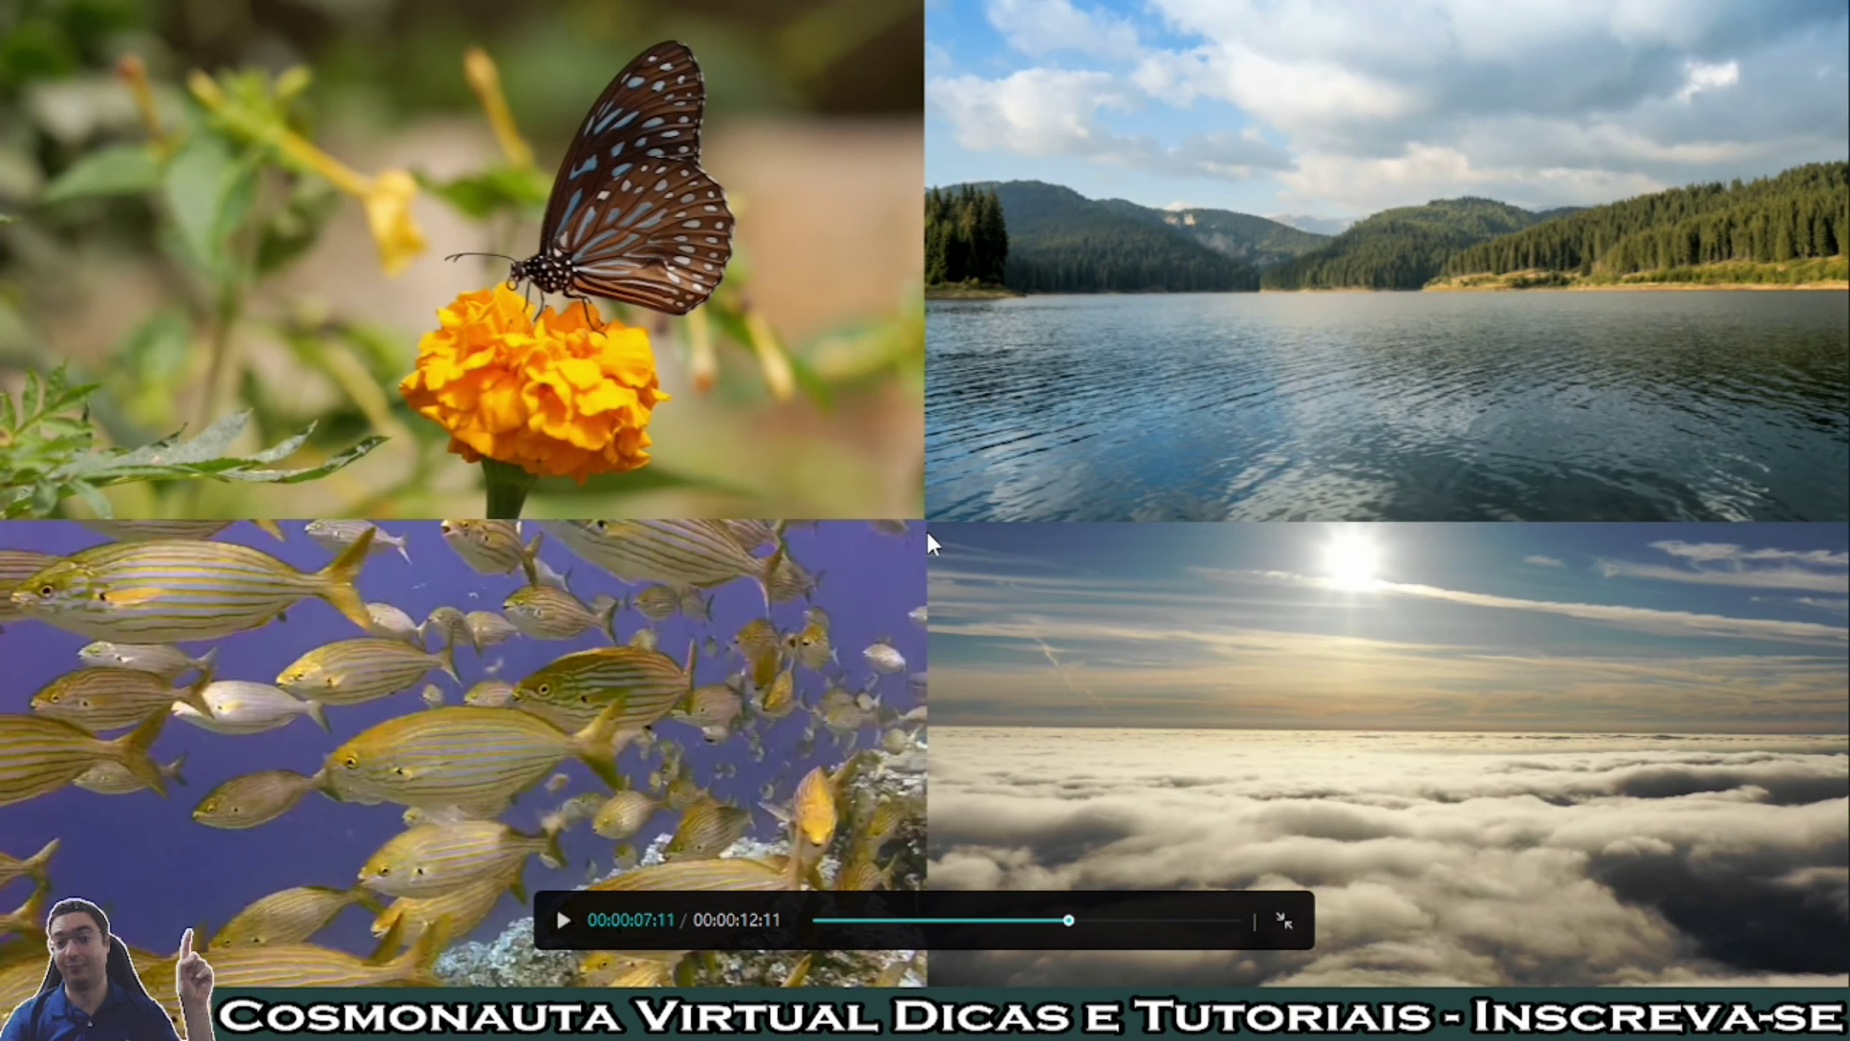
key("space")
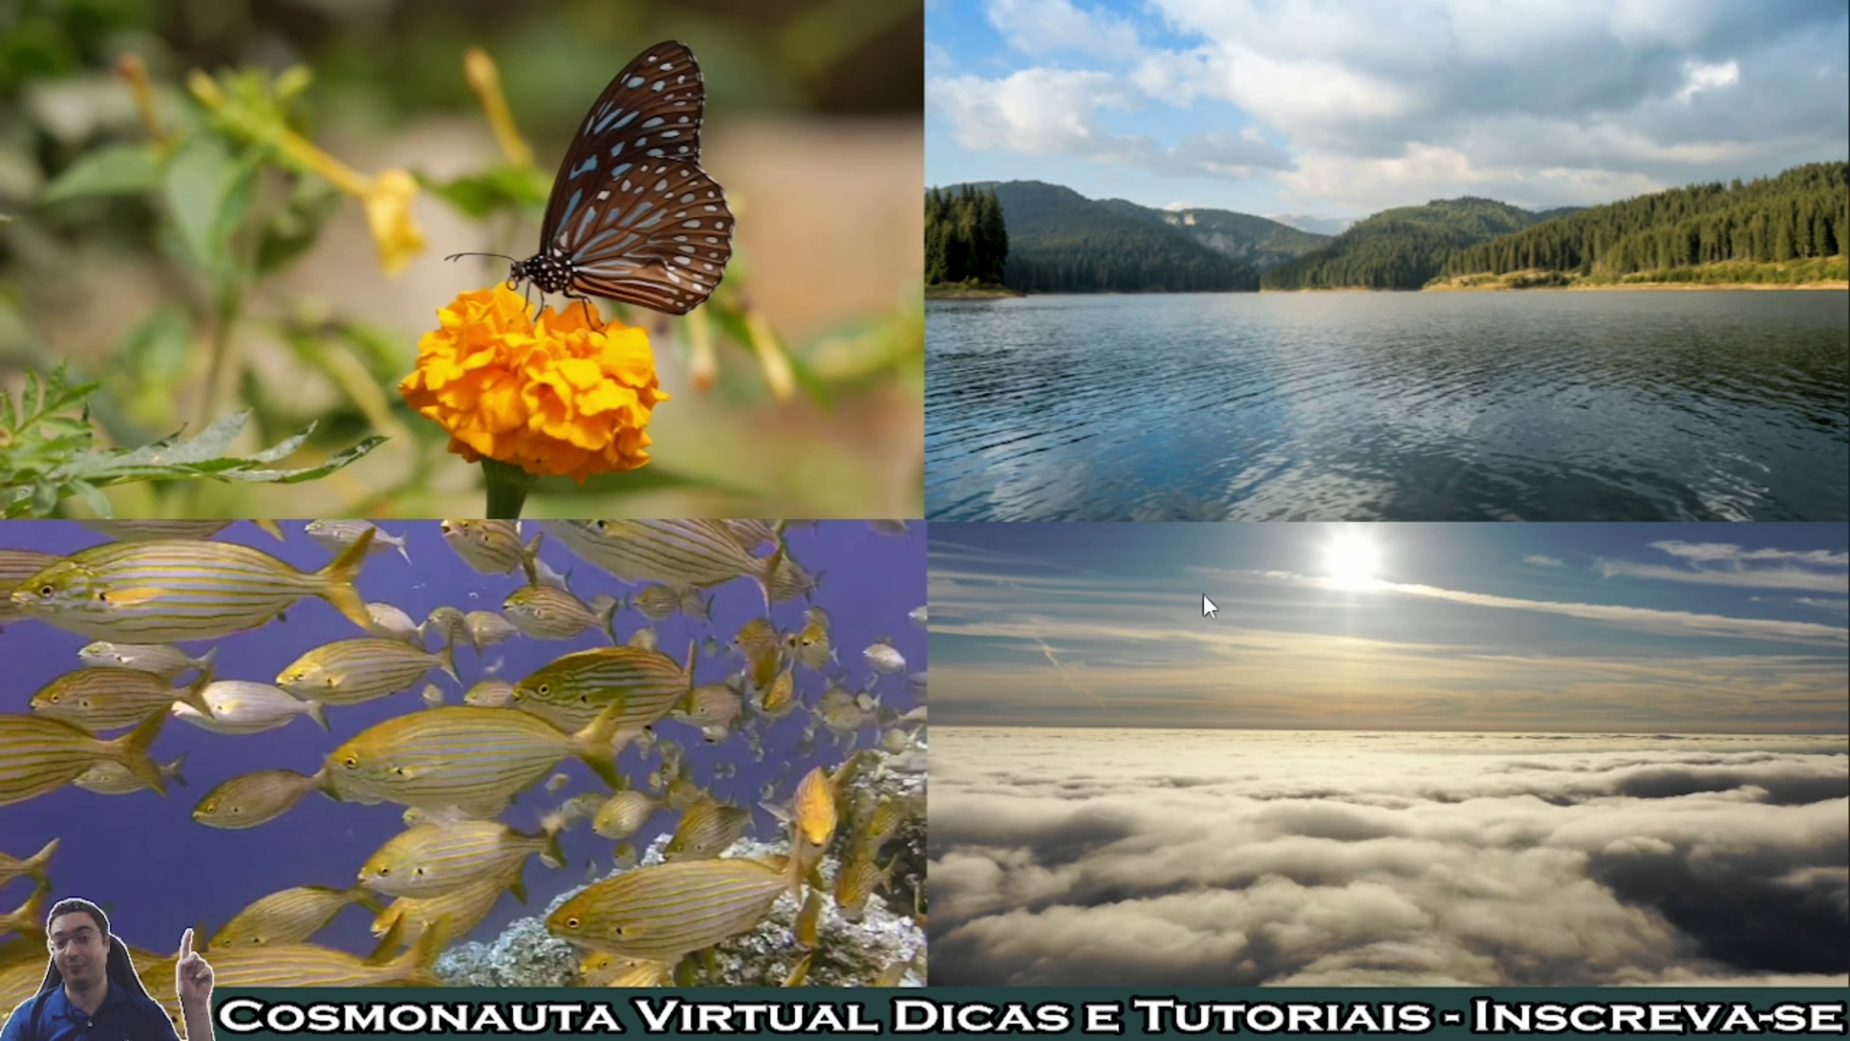
mouse_move(1150, 450)
left_click(1286, 922)
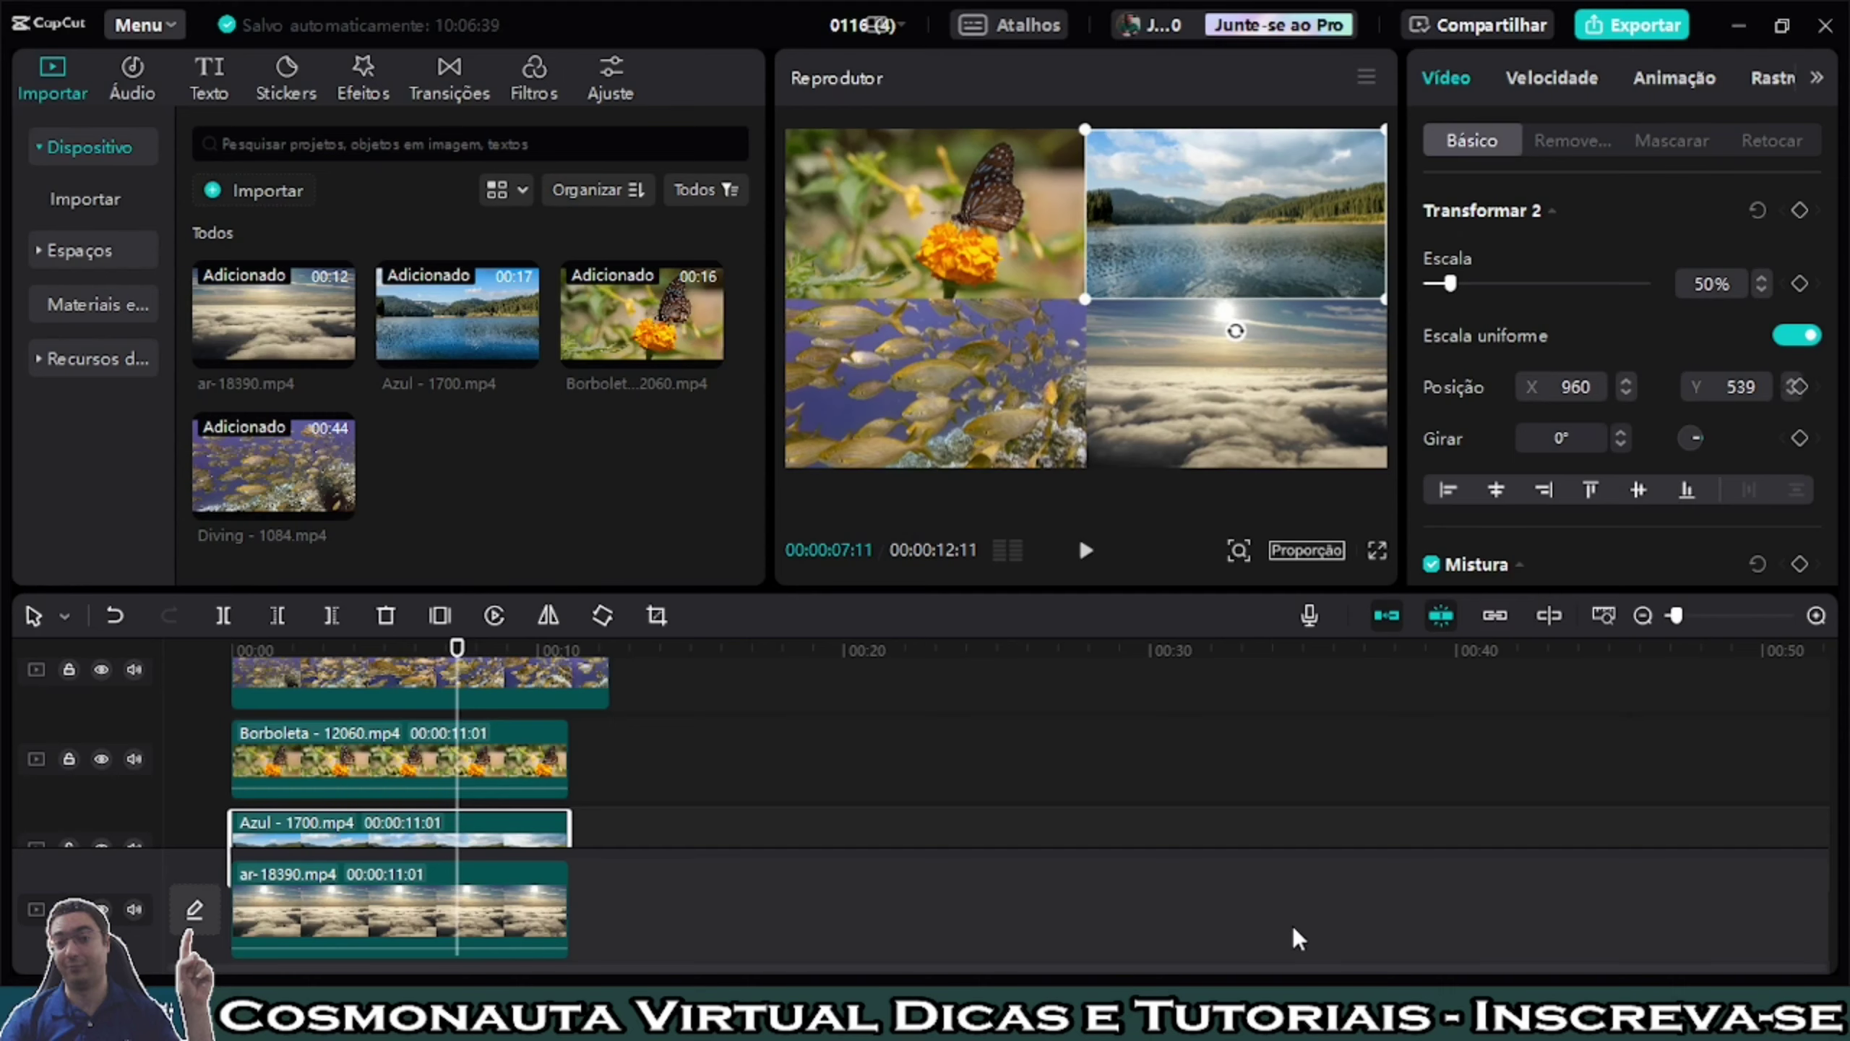
Step: Nudge the horizontal position of Azul - 1700.mp4 in the upper-right quarter and return it to X 960
left_click(1625, 393)
left_click(1625, 380)
left_click(1625, 380)
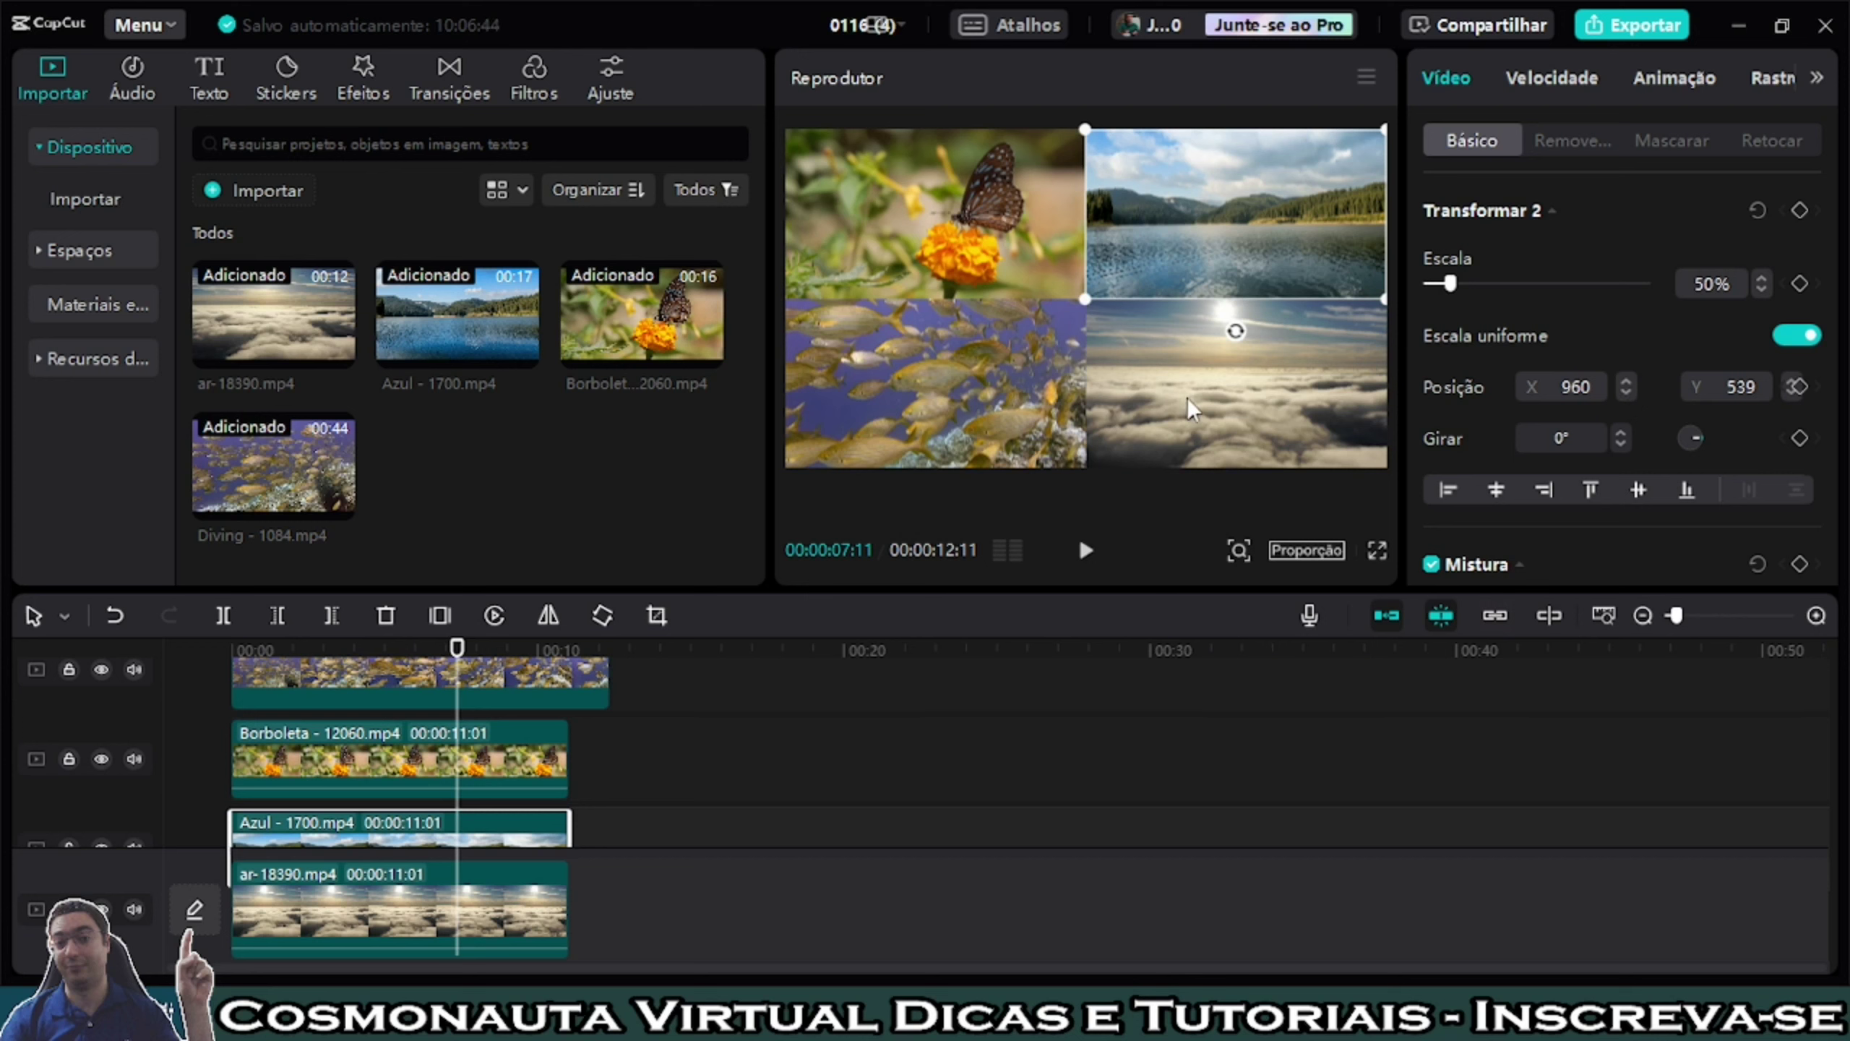